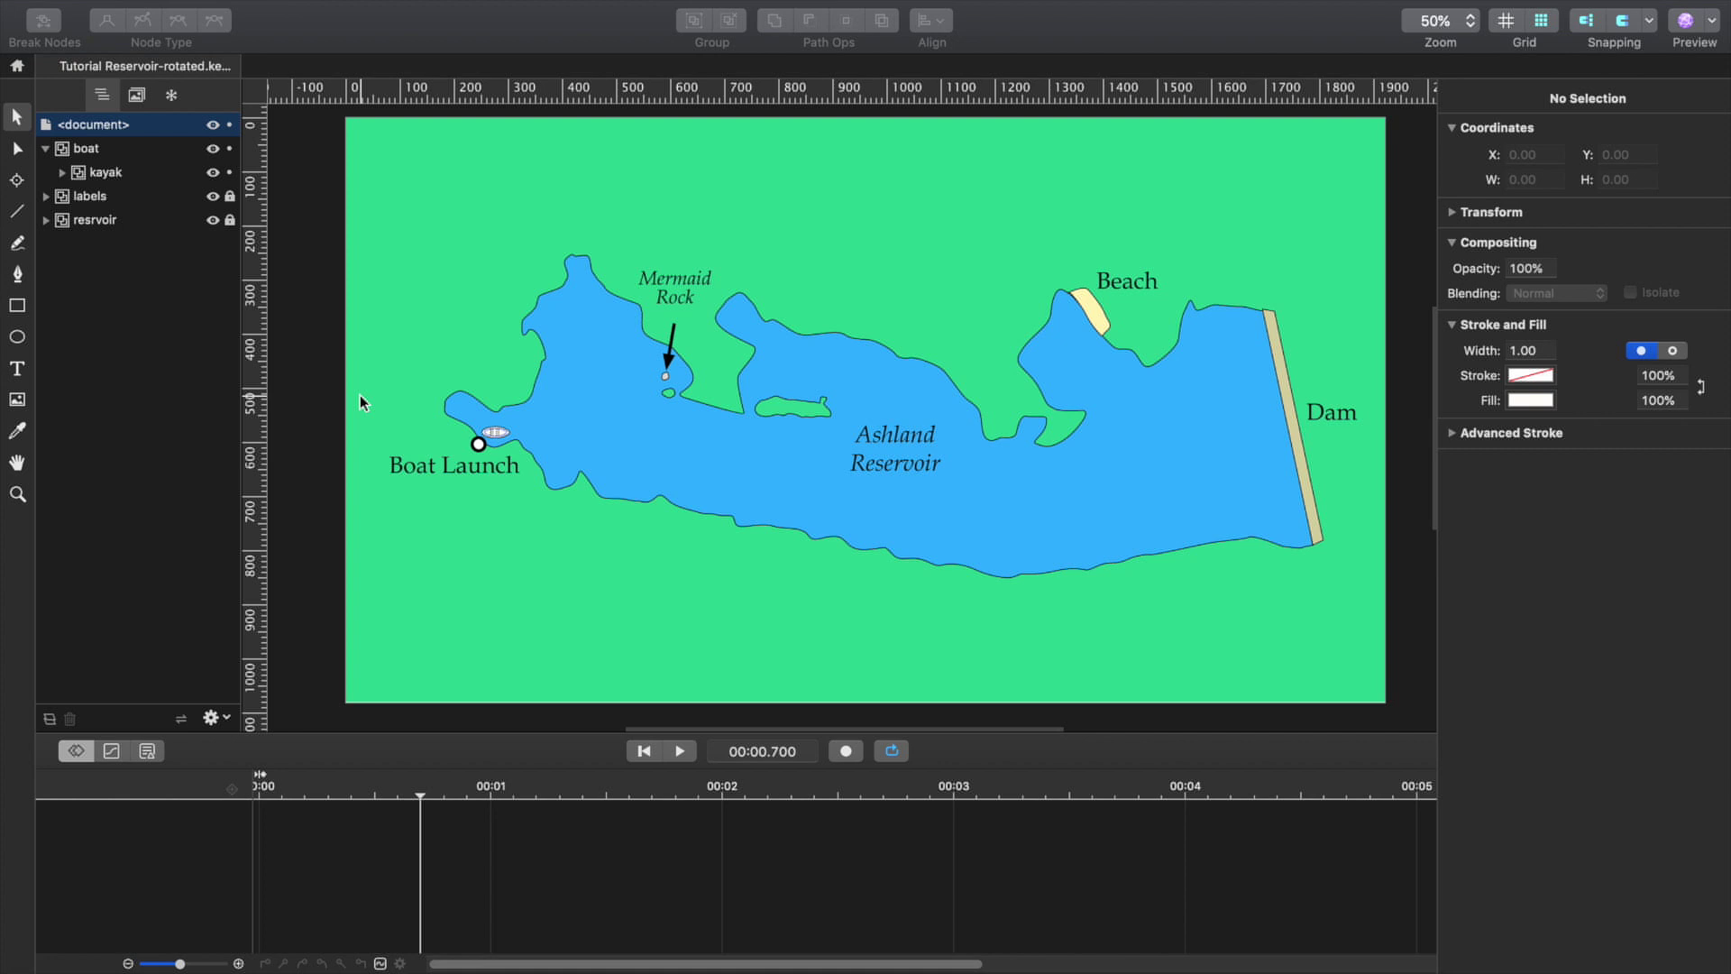
Drag the boat group off Boat Launch onto the land below, at X 283.89, Y 720.95.
scroll(360, 398, "right", 2)
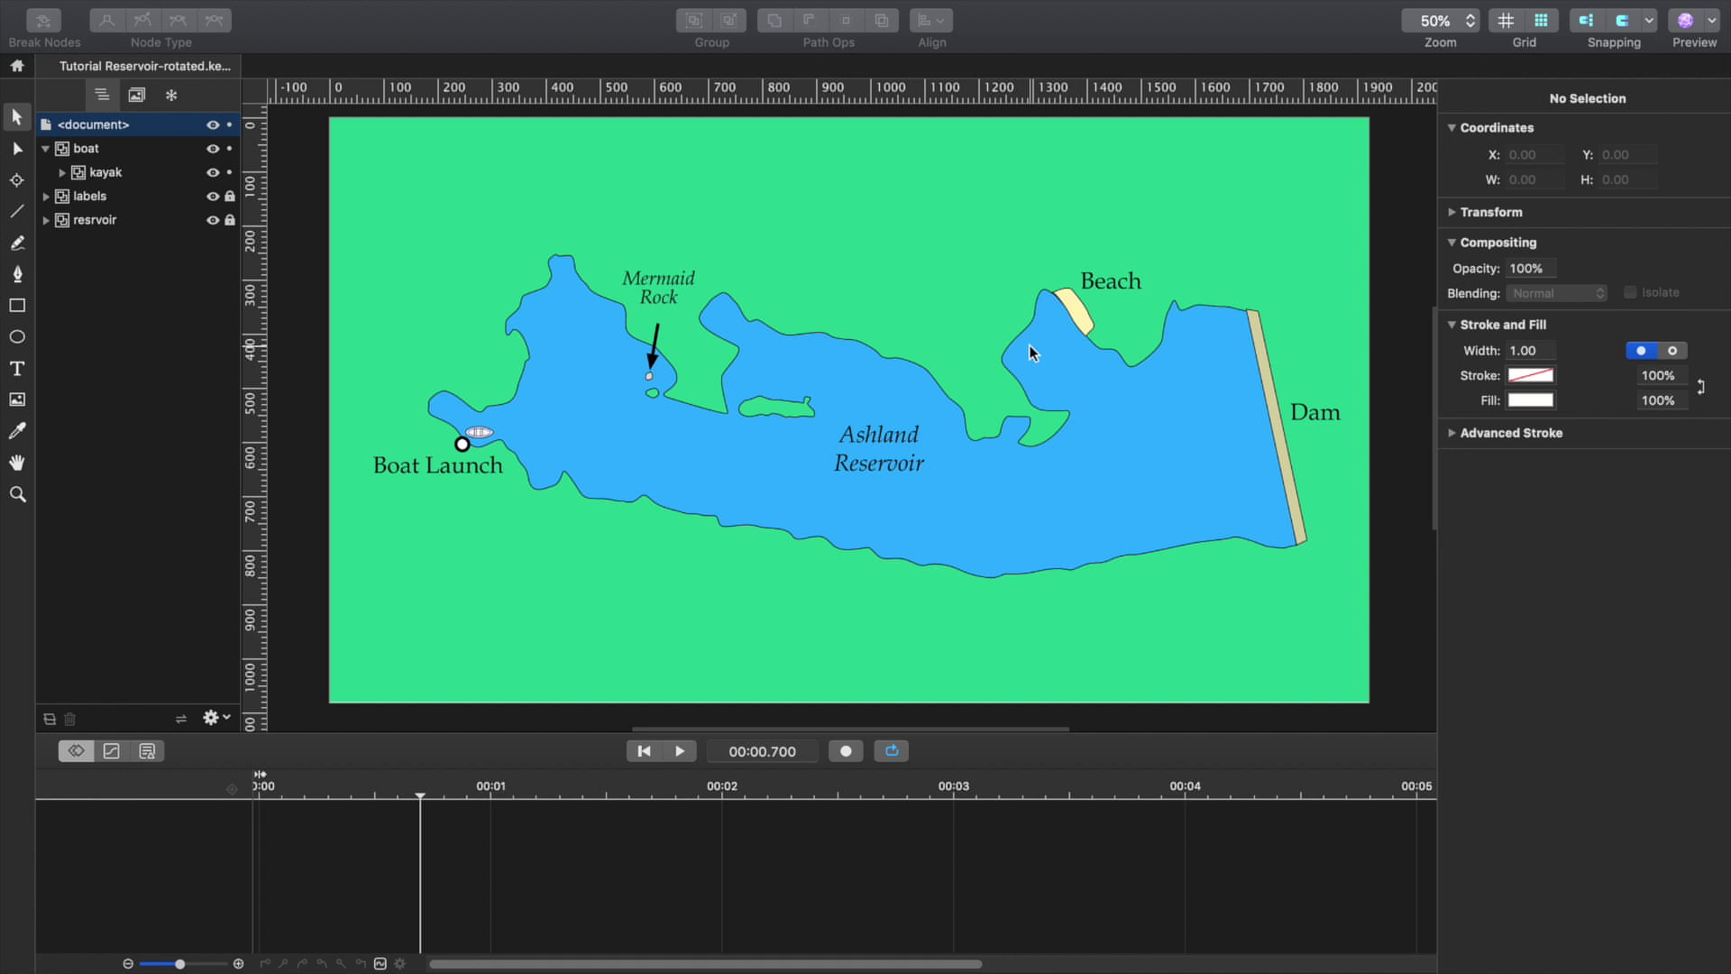
left_click(63, 151)
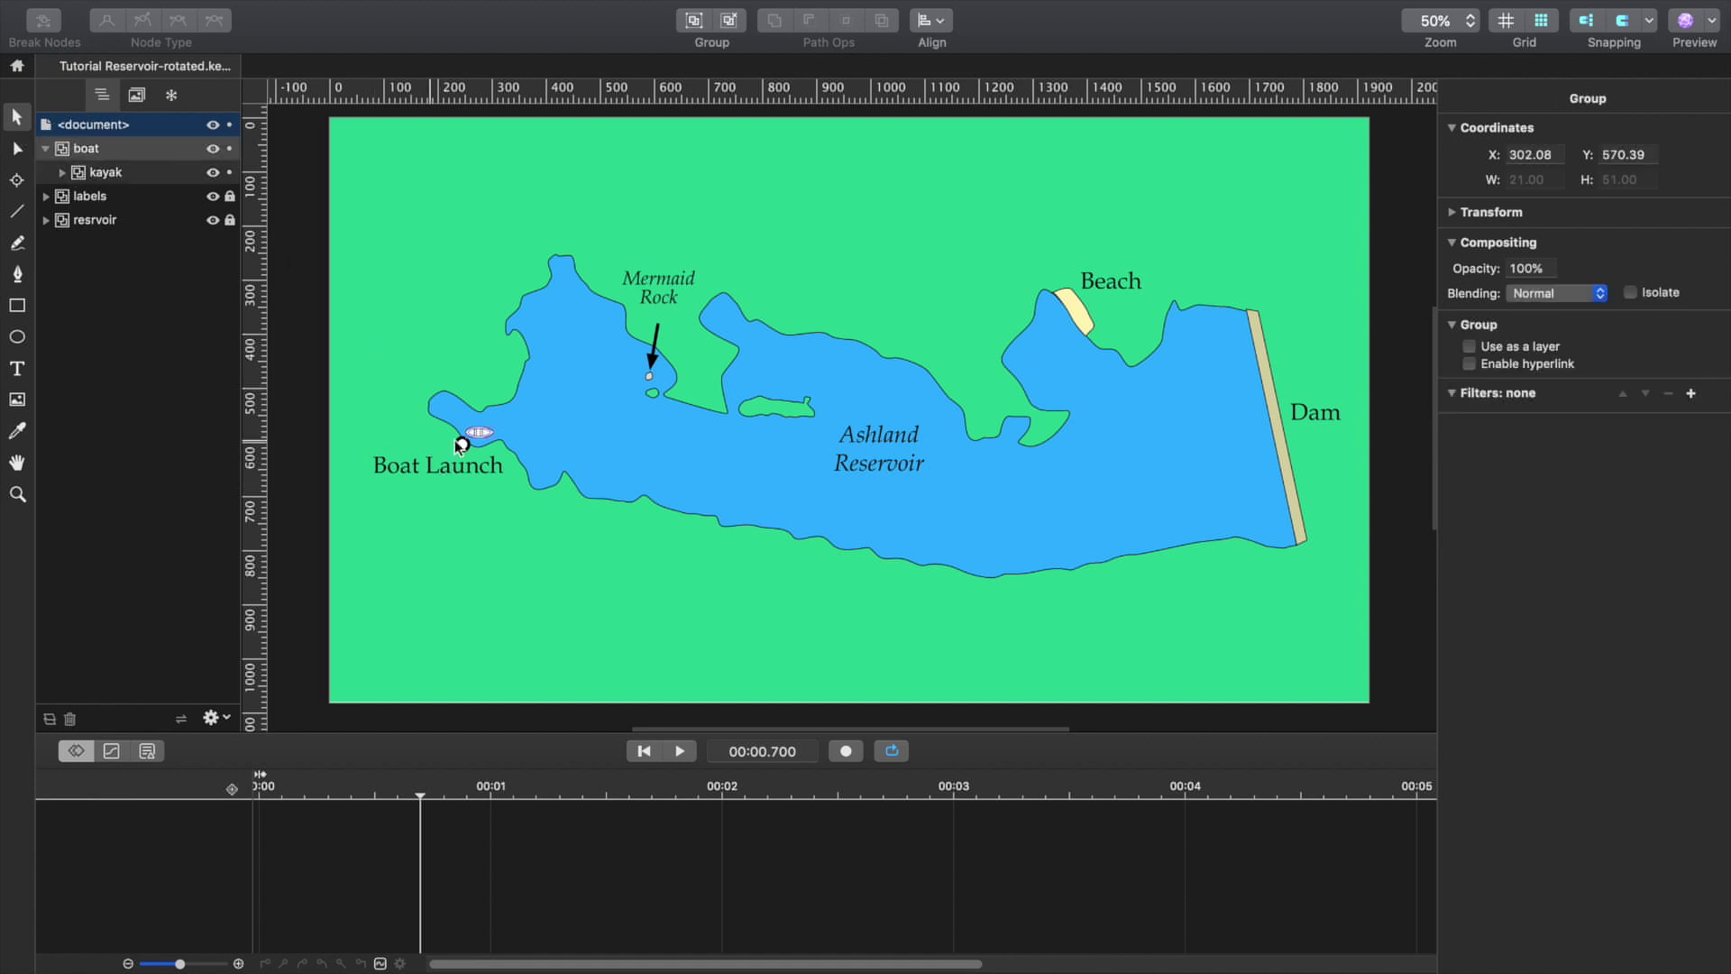
left_click_drag(484, 430, 479, 510)
left_click(17, 275)
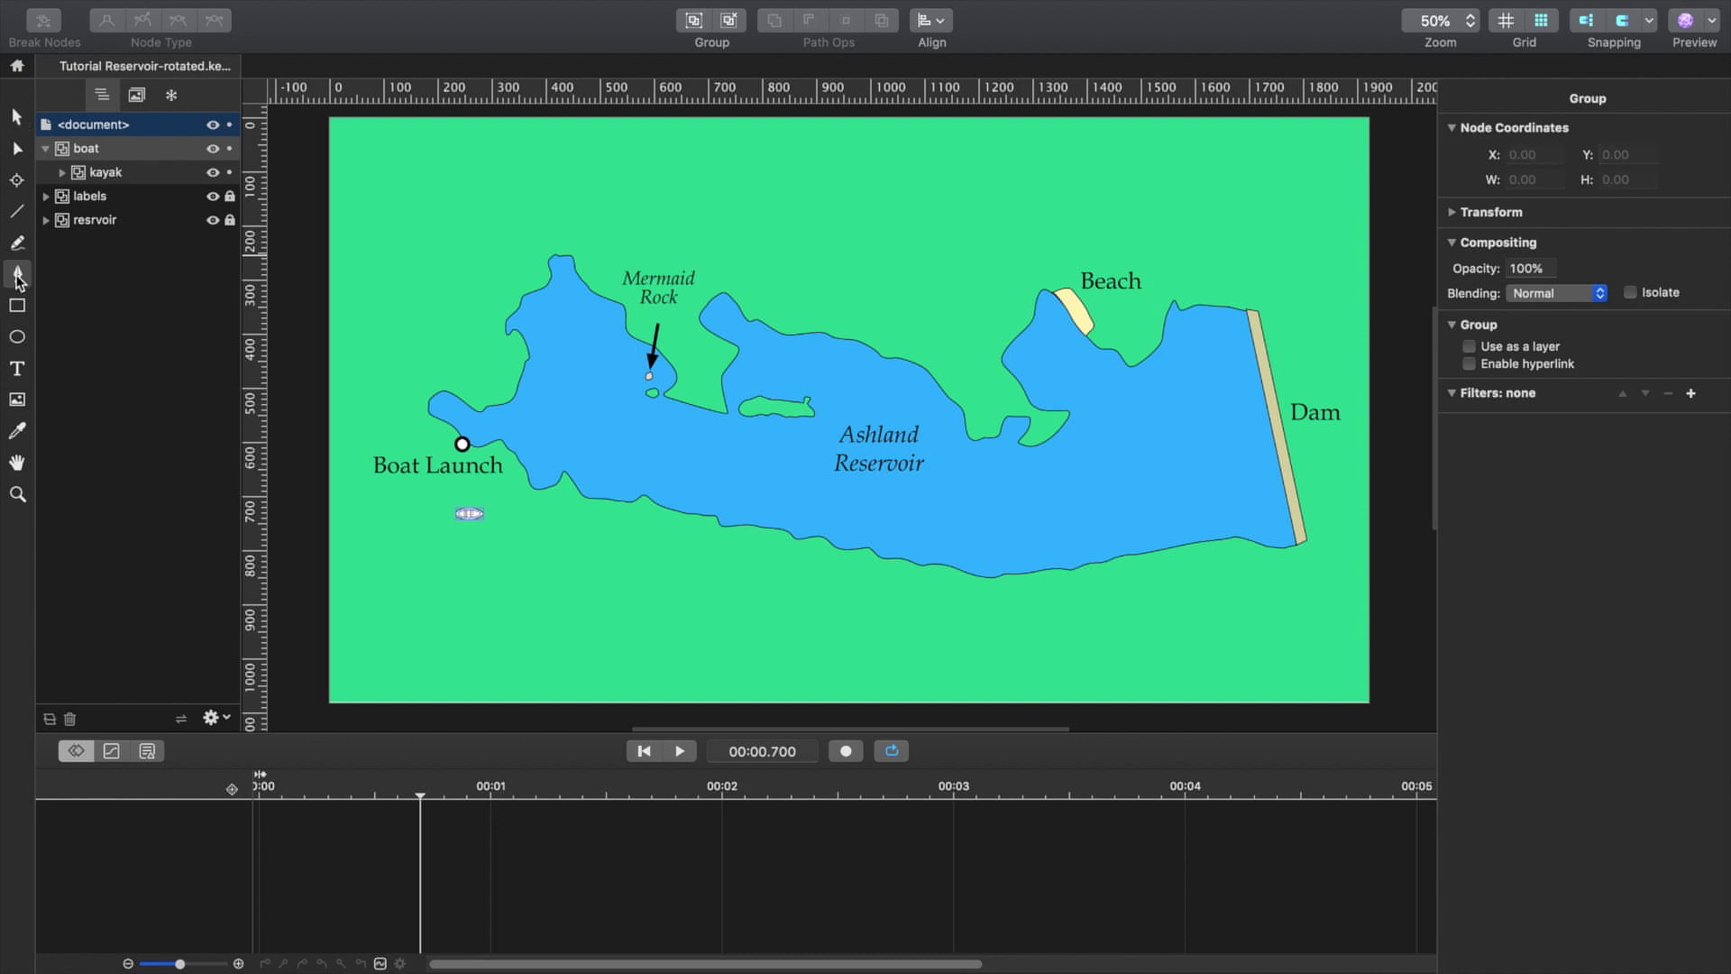
Start a path at Boat Launch reaching east across the reservoir.
left_click(464, 440)
left_click(985, 436)
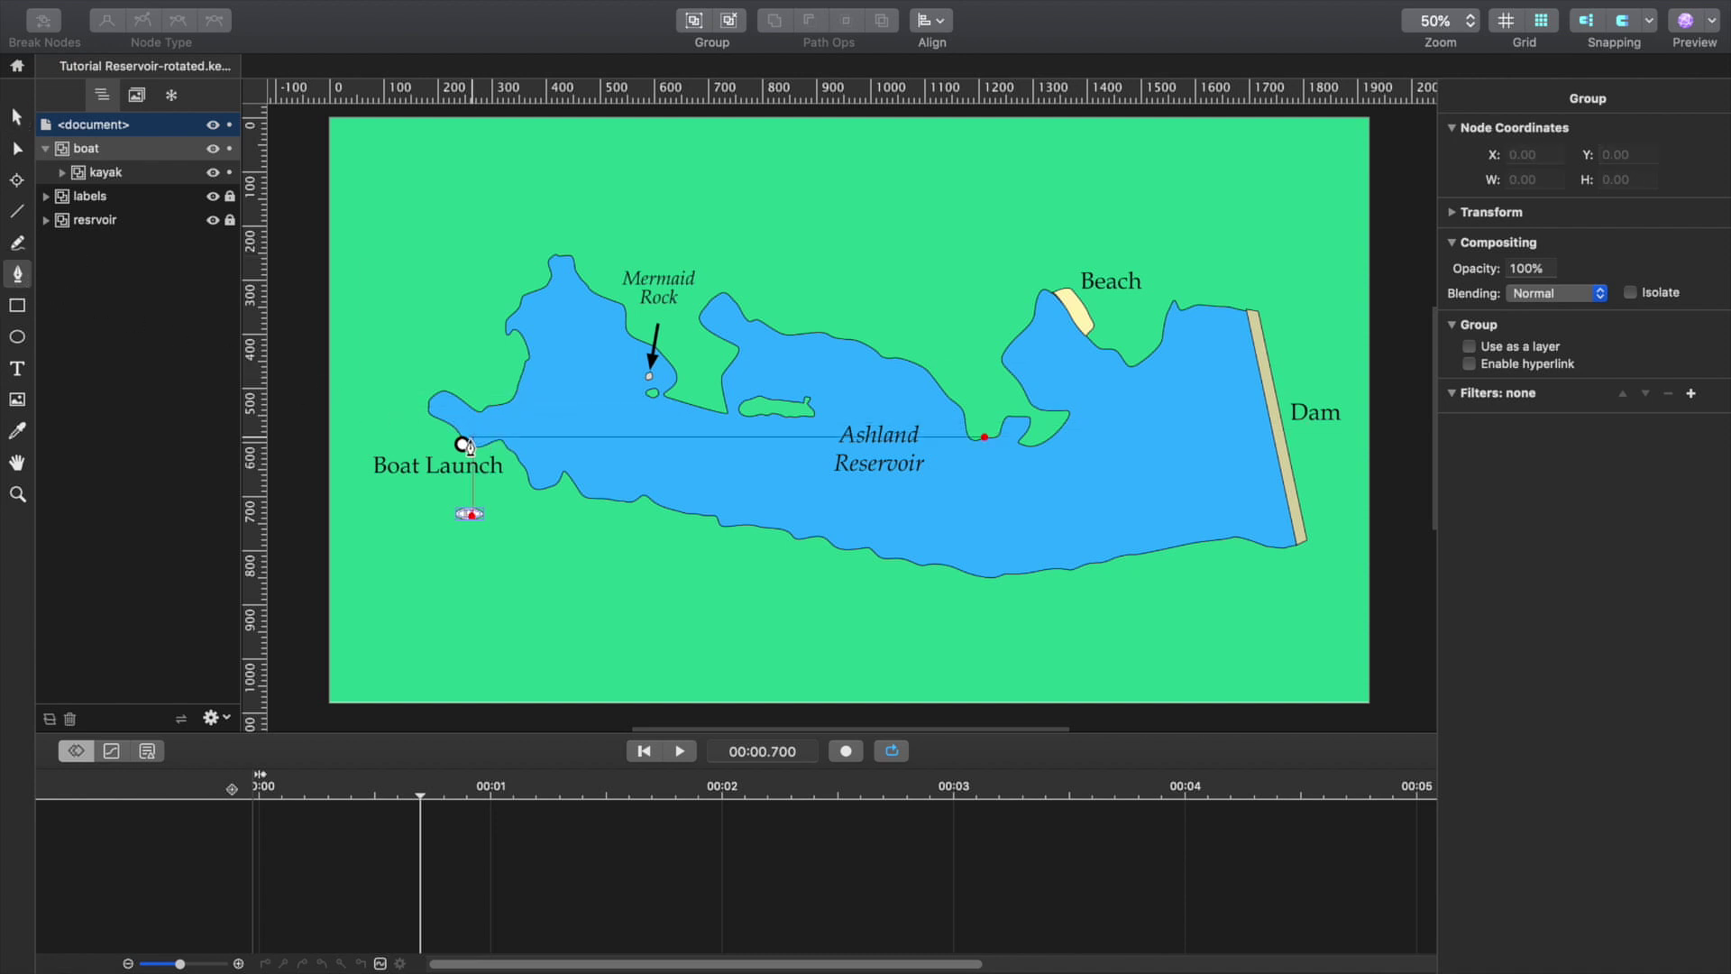
key("Escape")
left_click(468, 446)
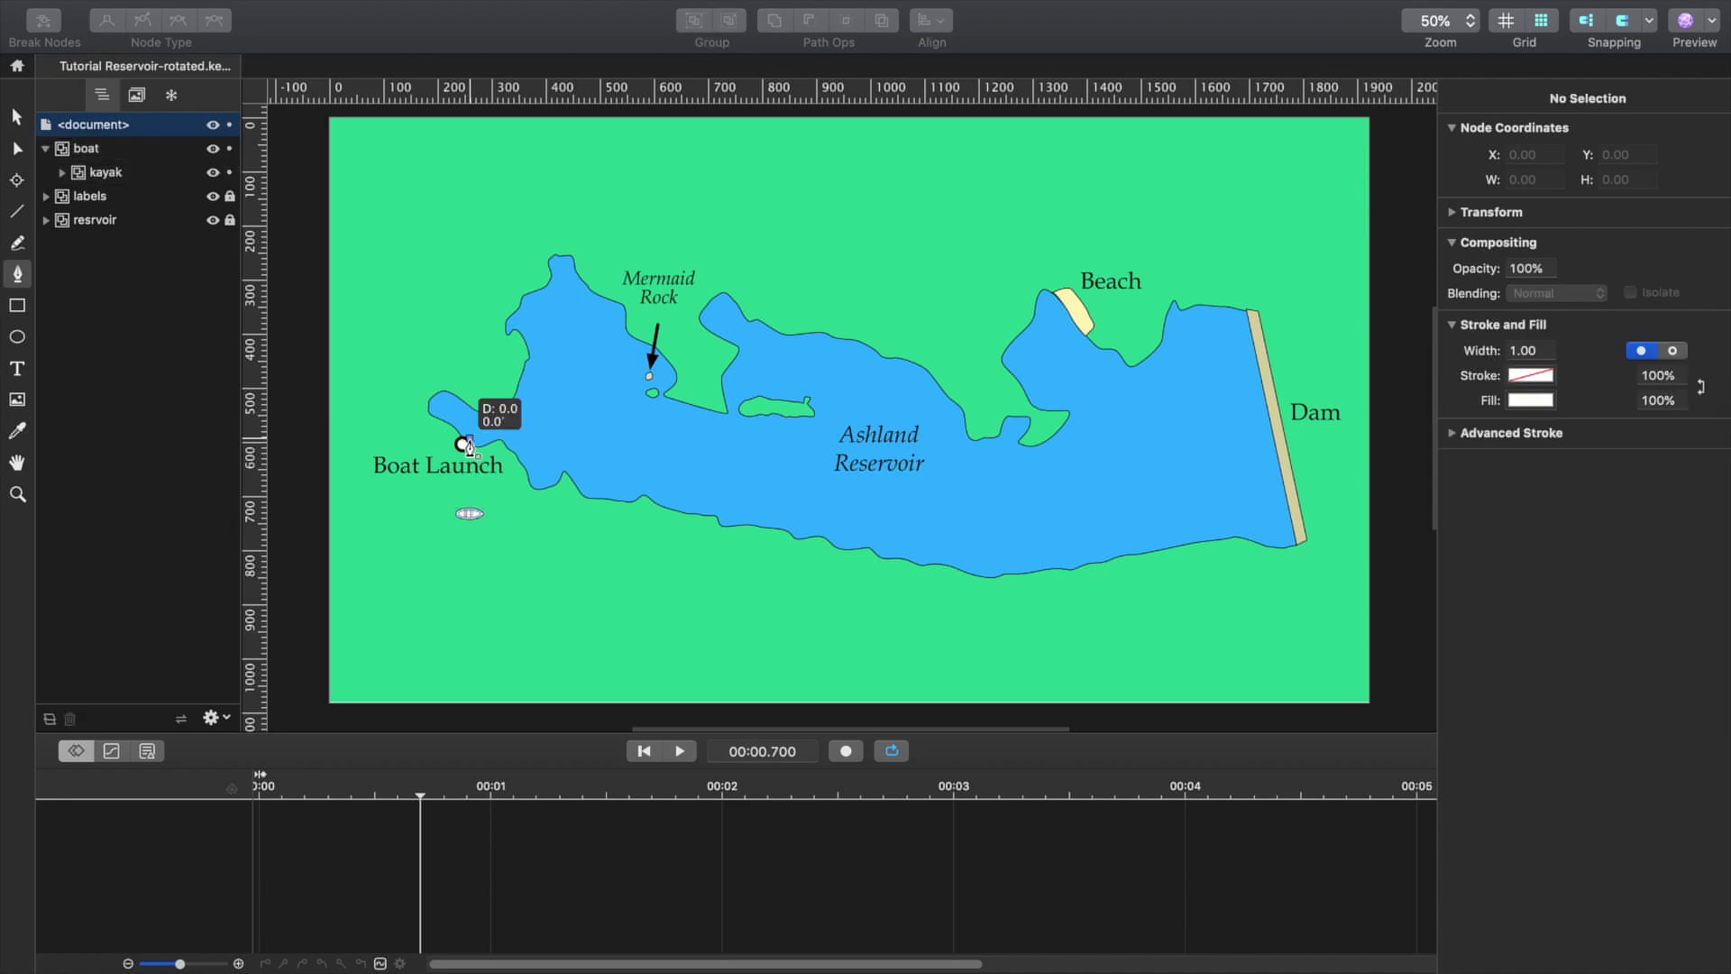
left_click_drag(468, 446, 1601, 401)
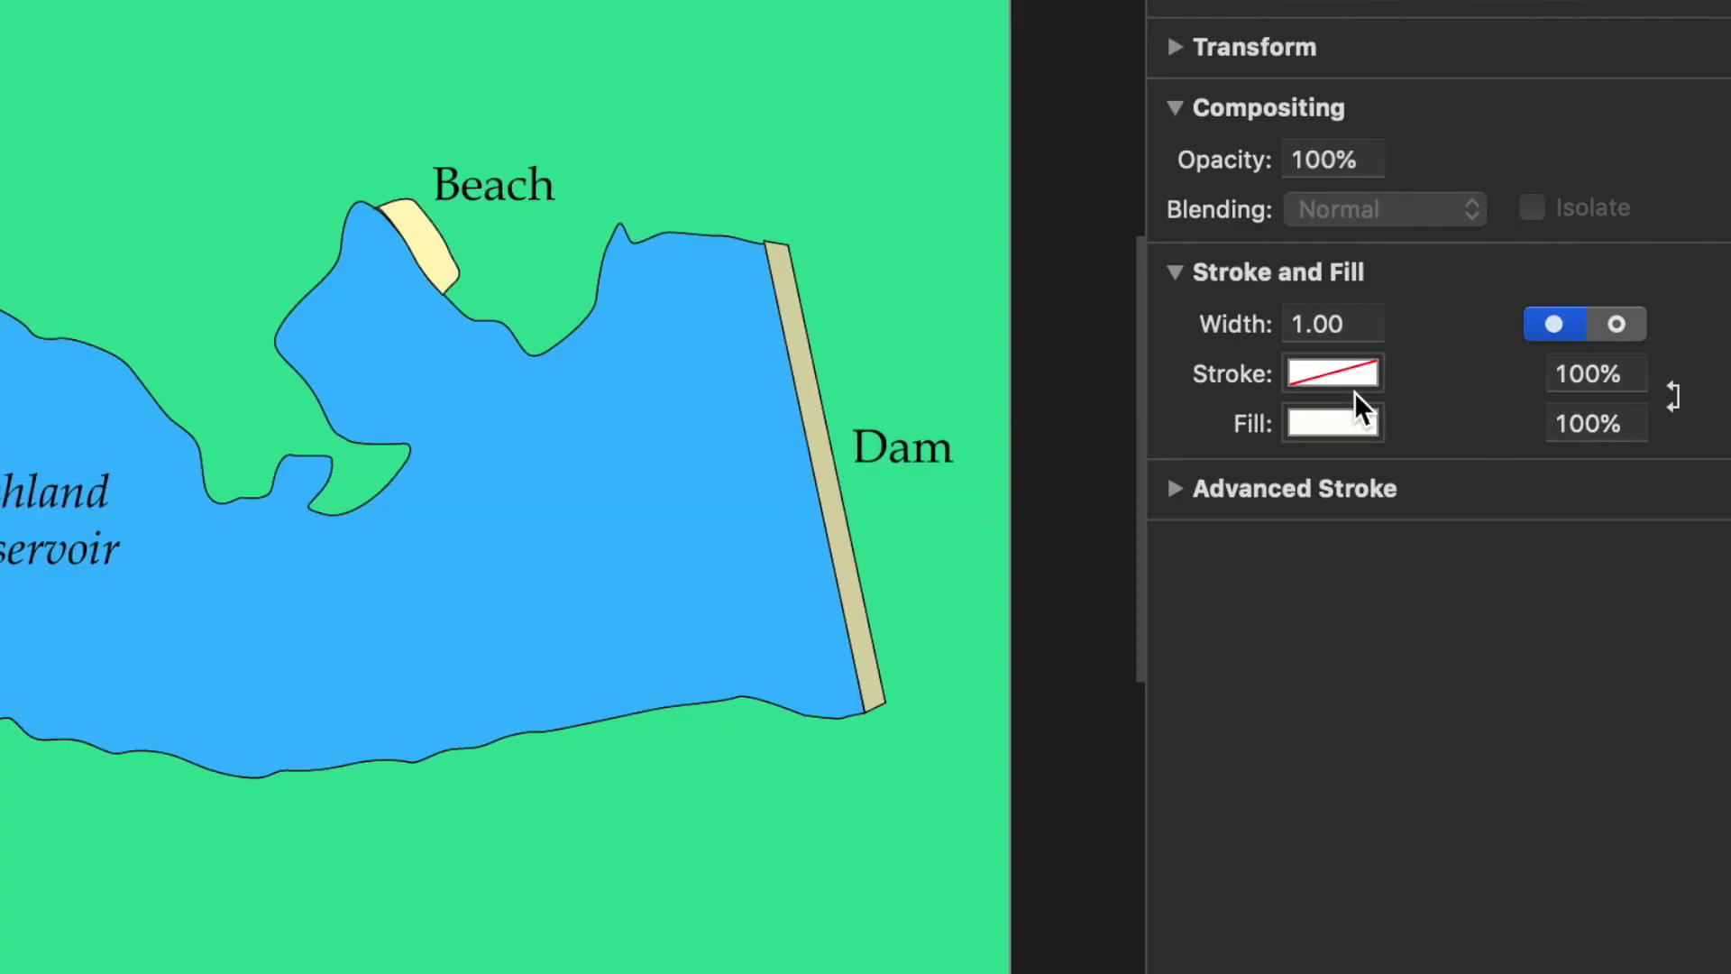
Set the path's fill to None and its stroke to solid dark red af2805.
left_click(1335, 425)
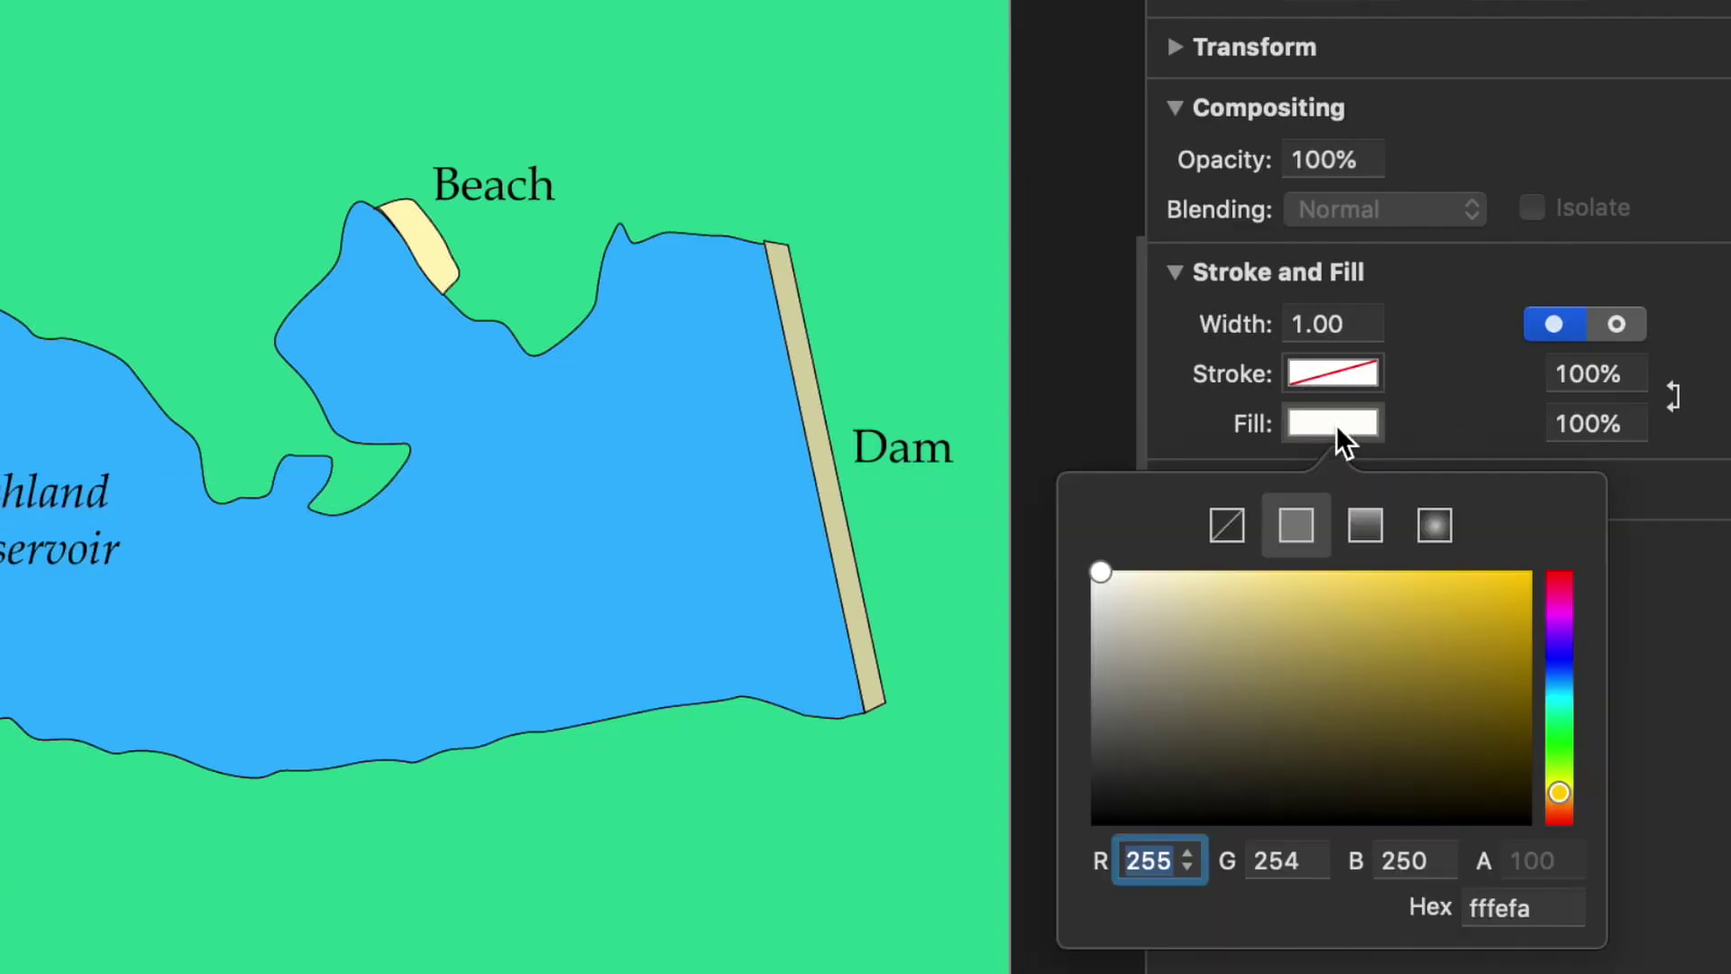
left_click(1231, 523)
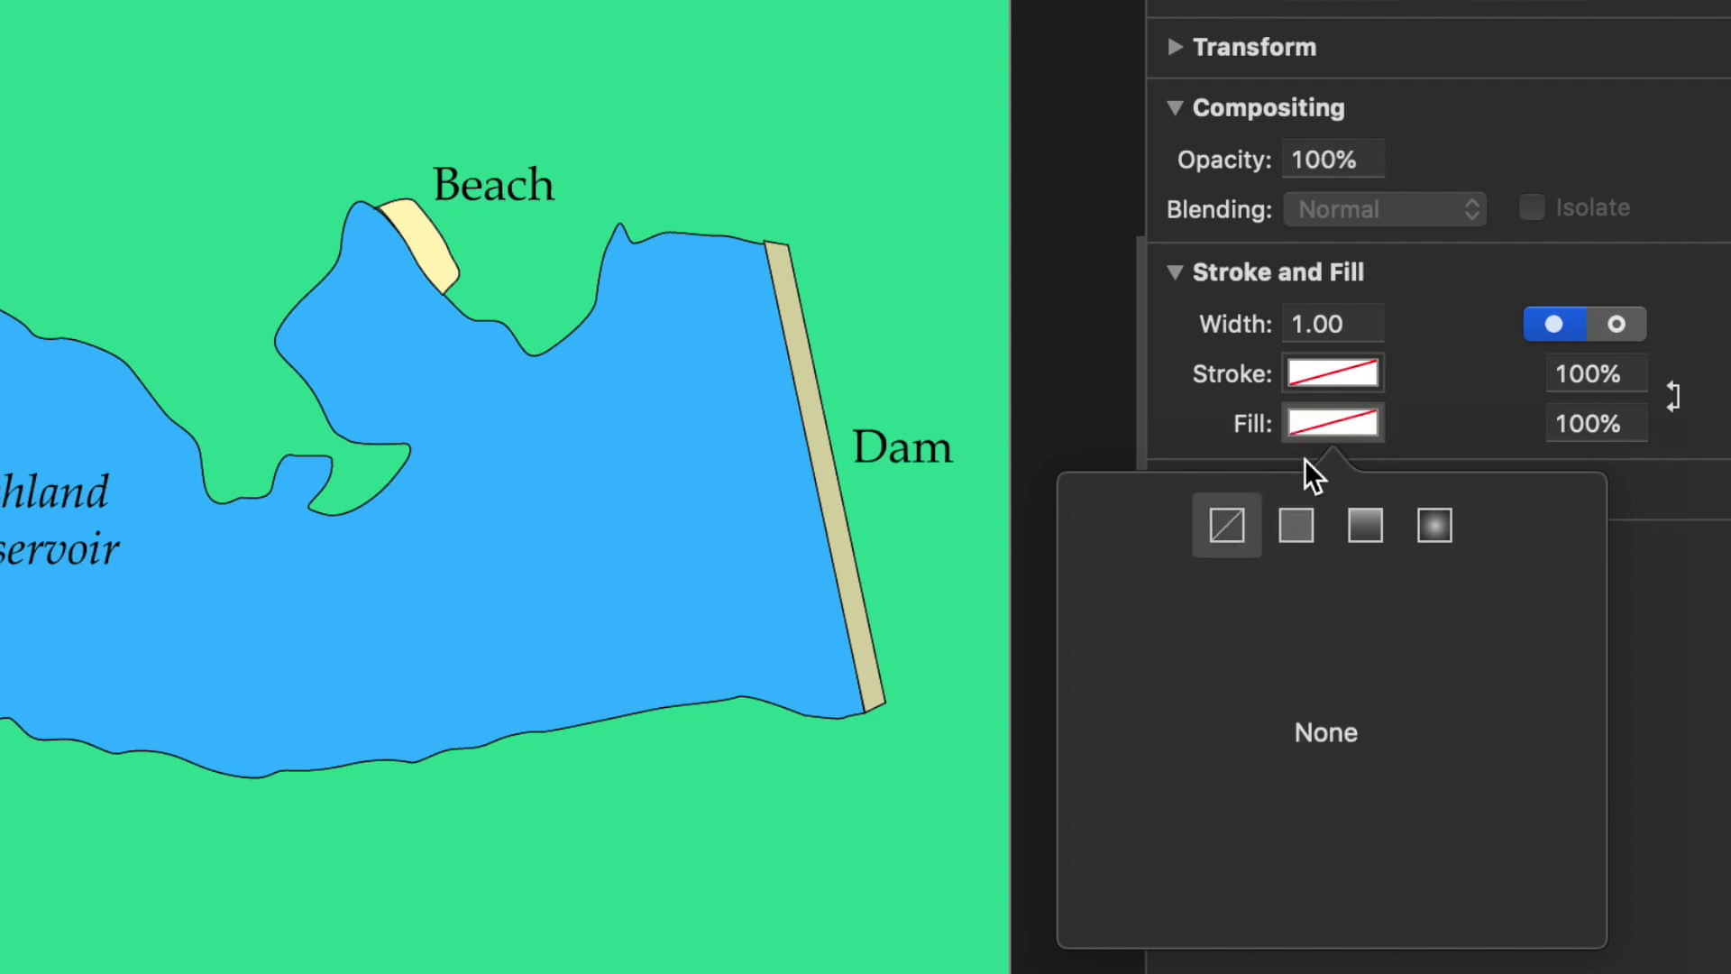
left_click(1339, 373)
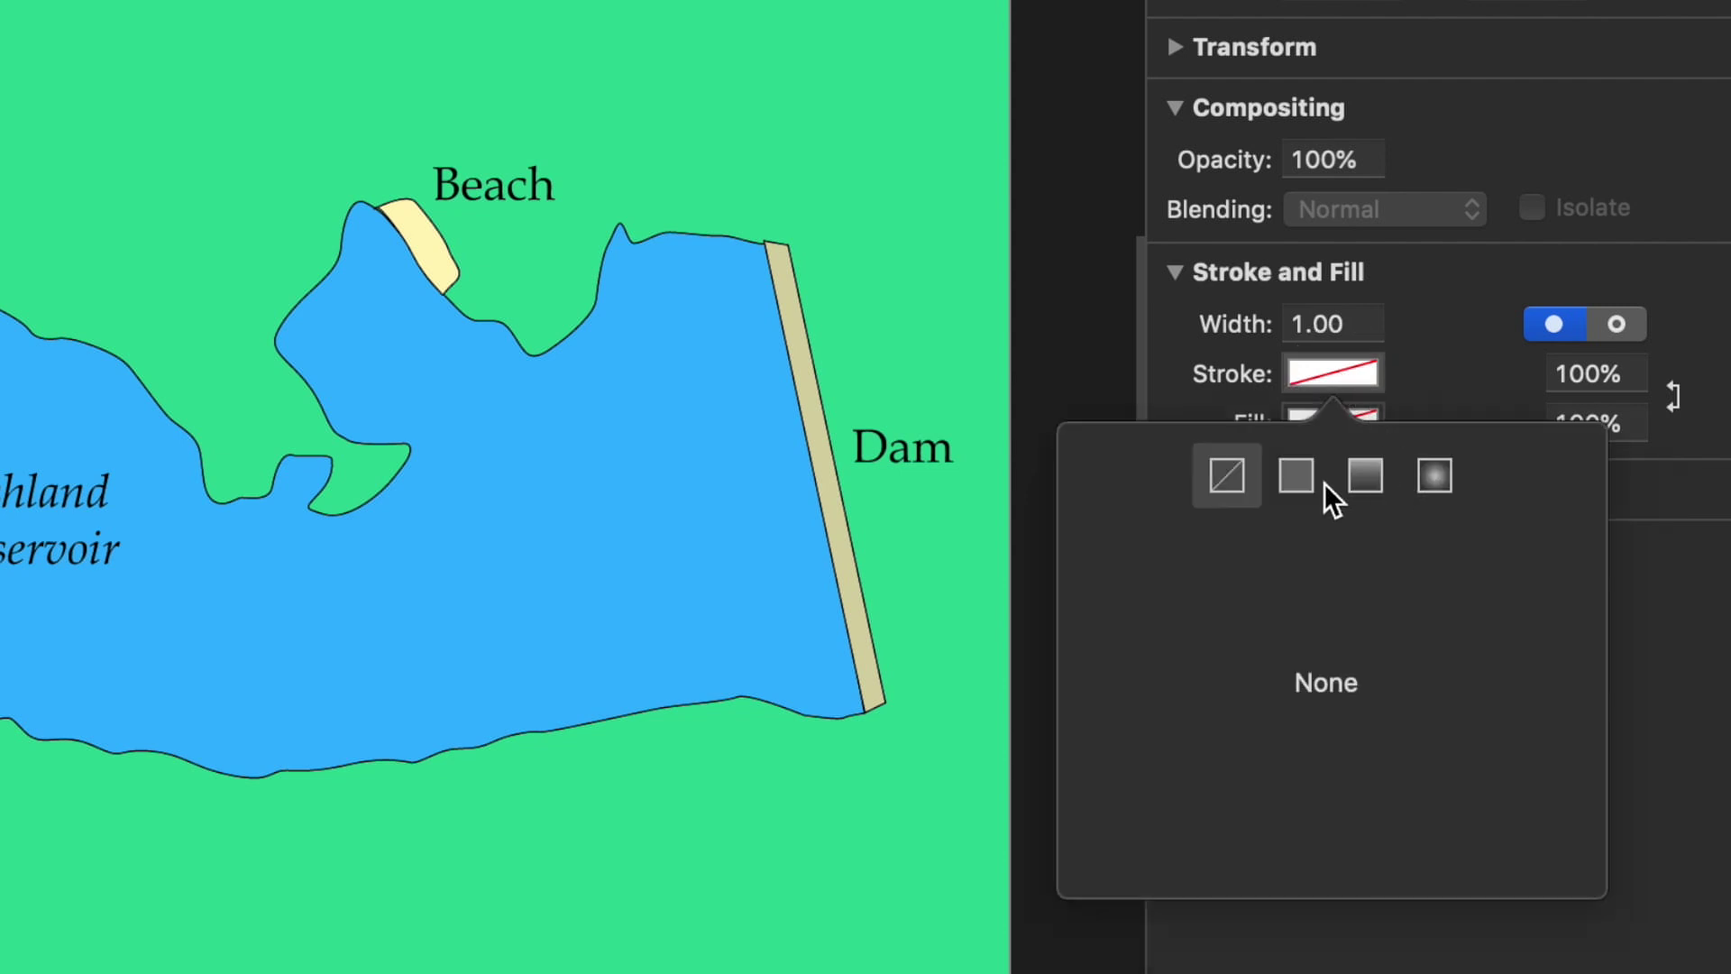
left_click(1296, 476)
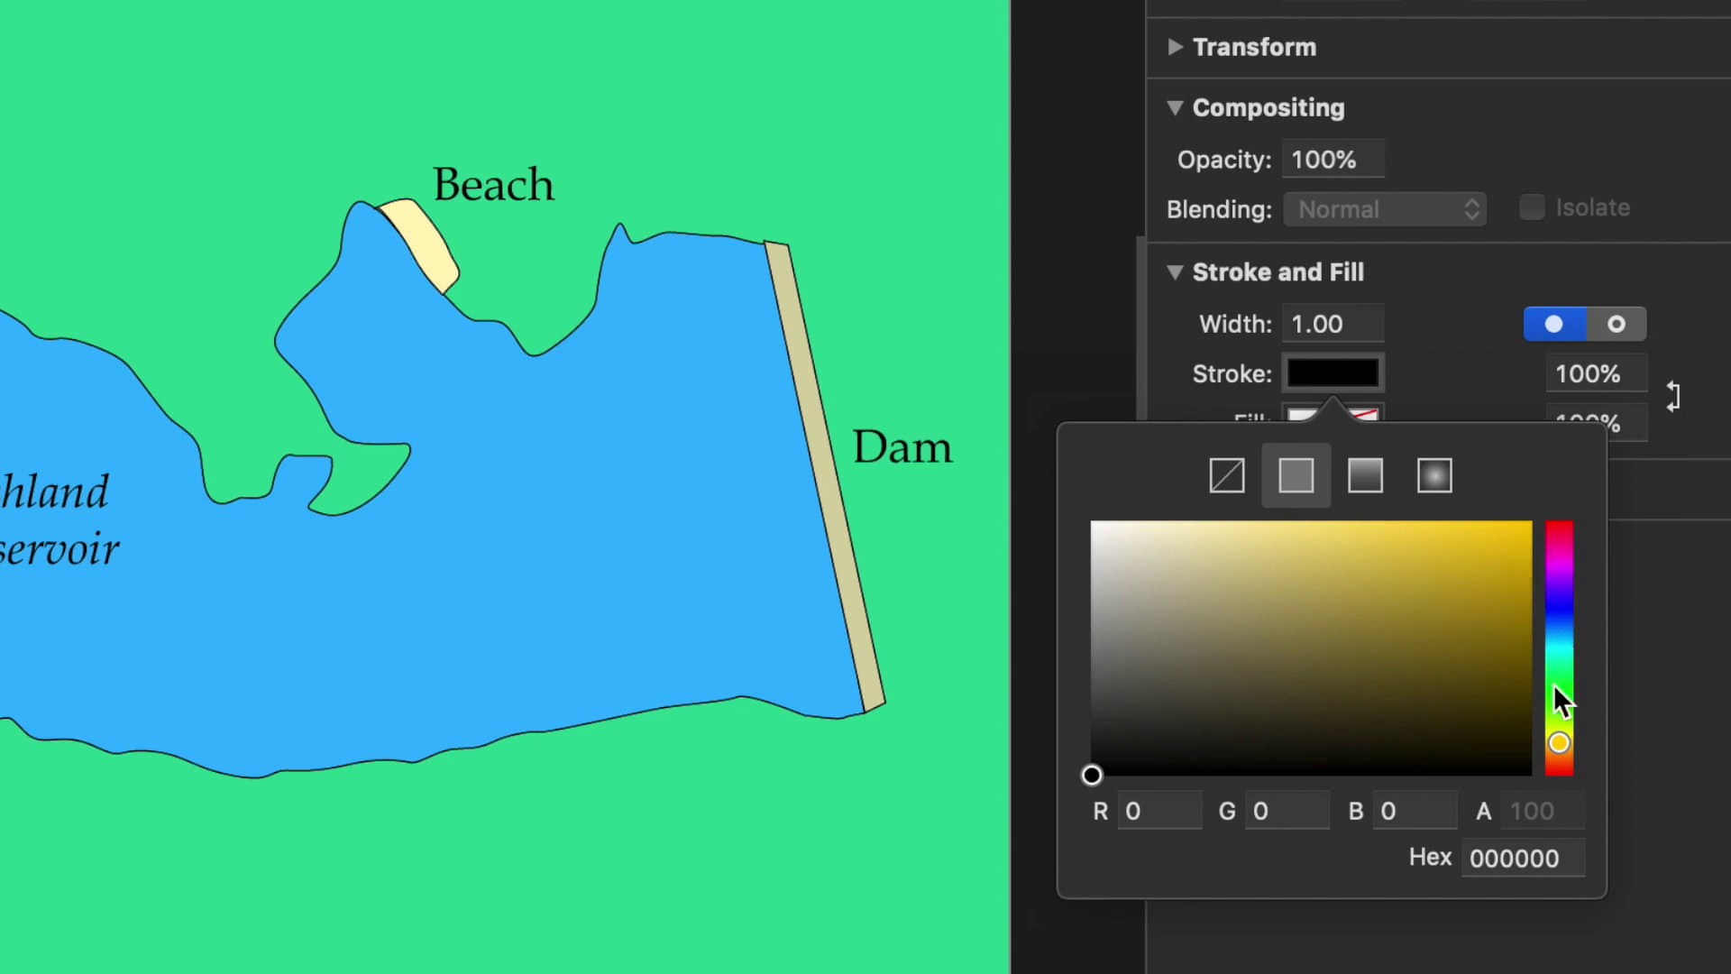
left_click(1571, 769)
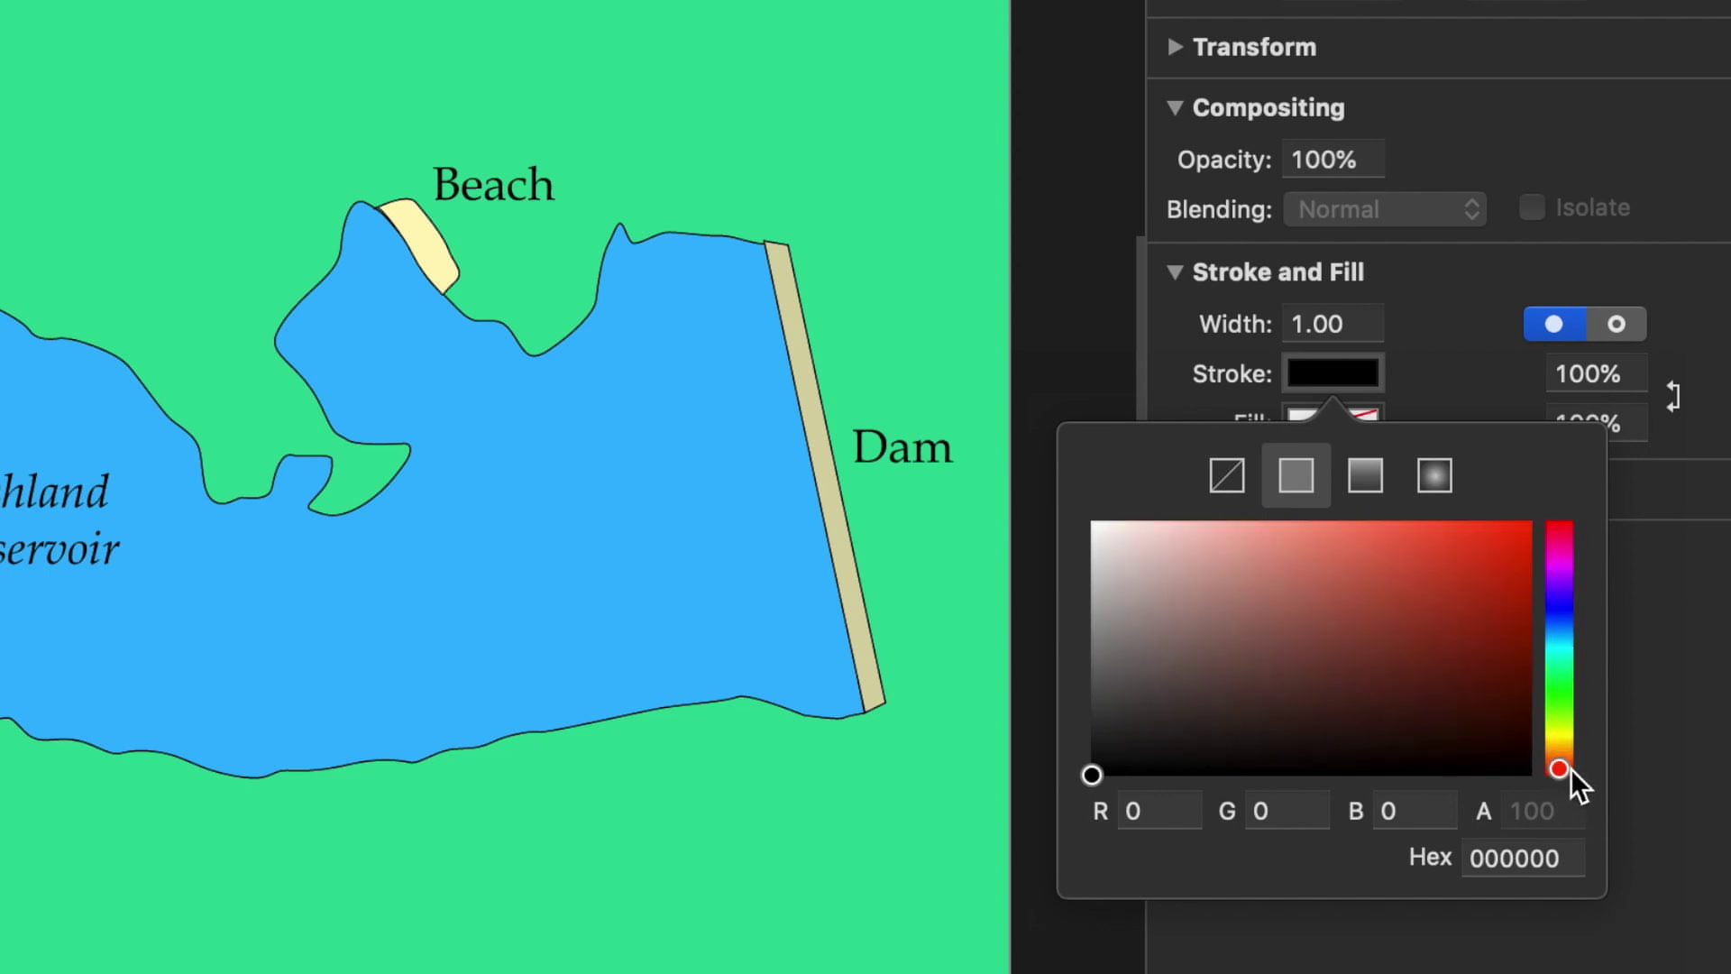
left_click(1521, 585)
left_click(1520, 602)
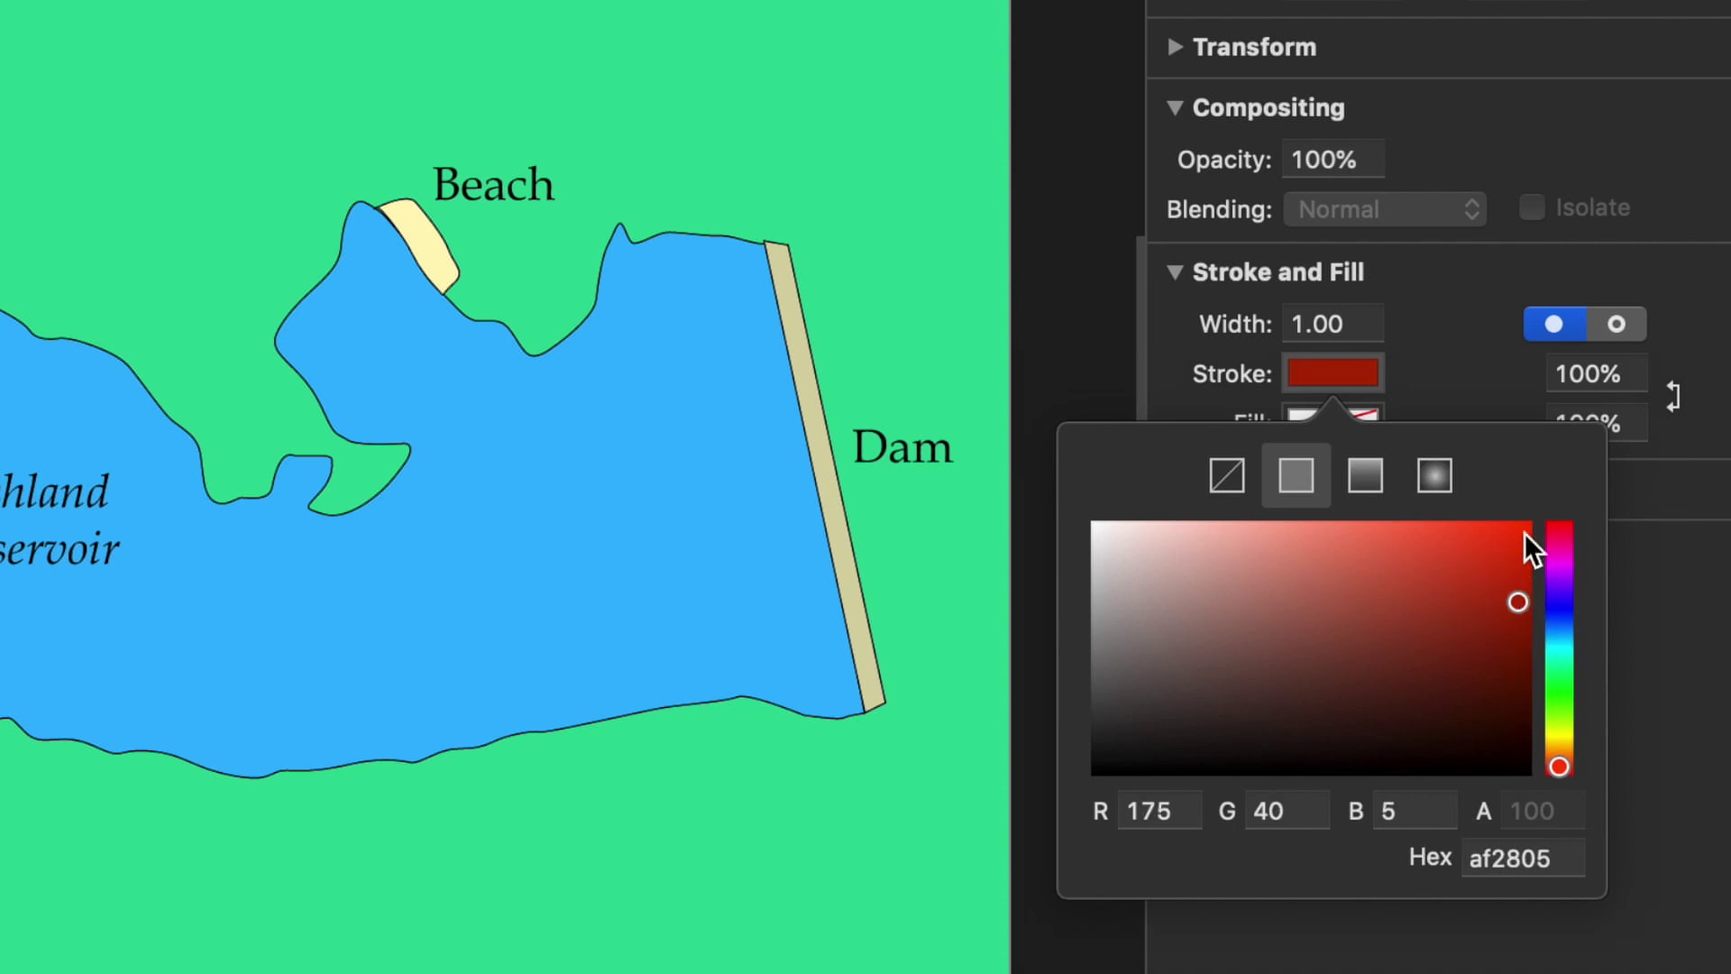
left_click(1434, 373)
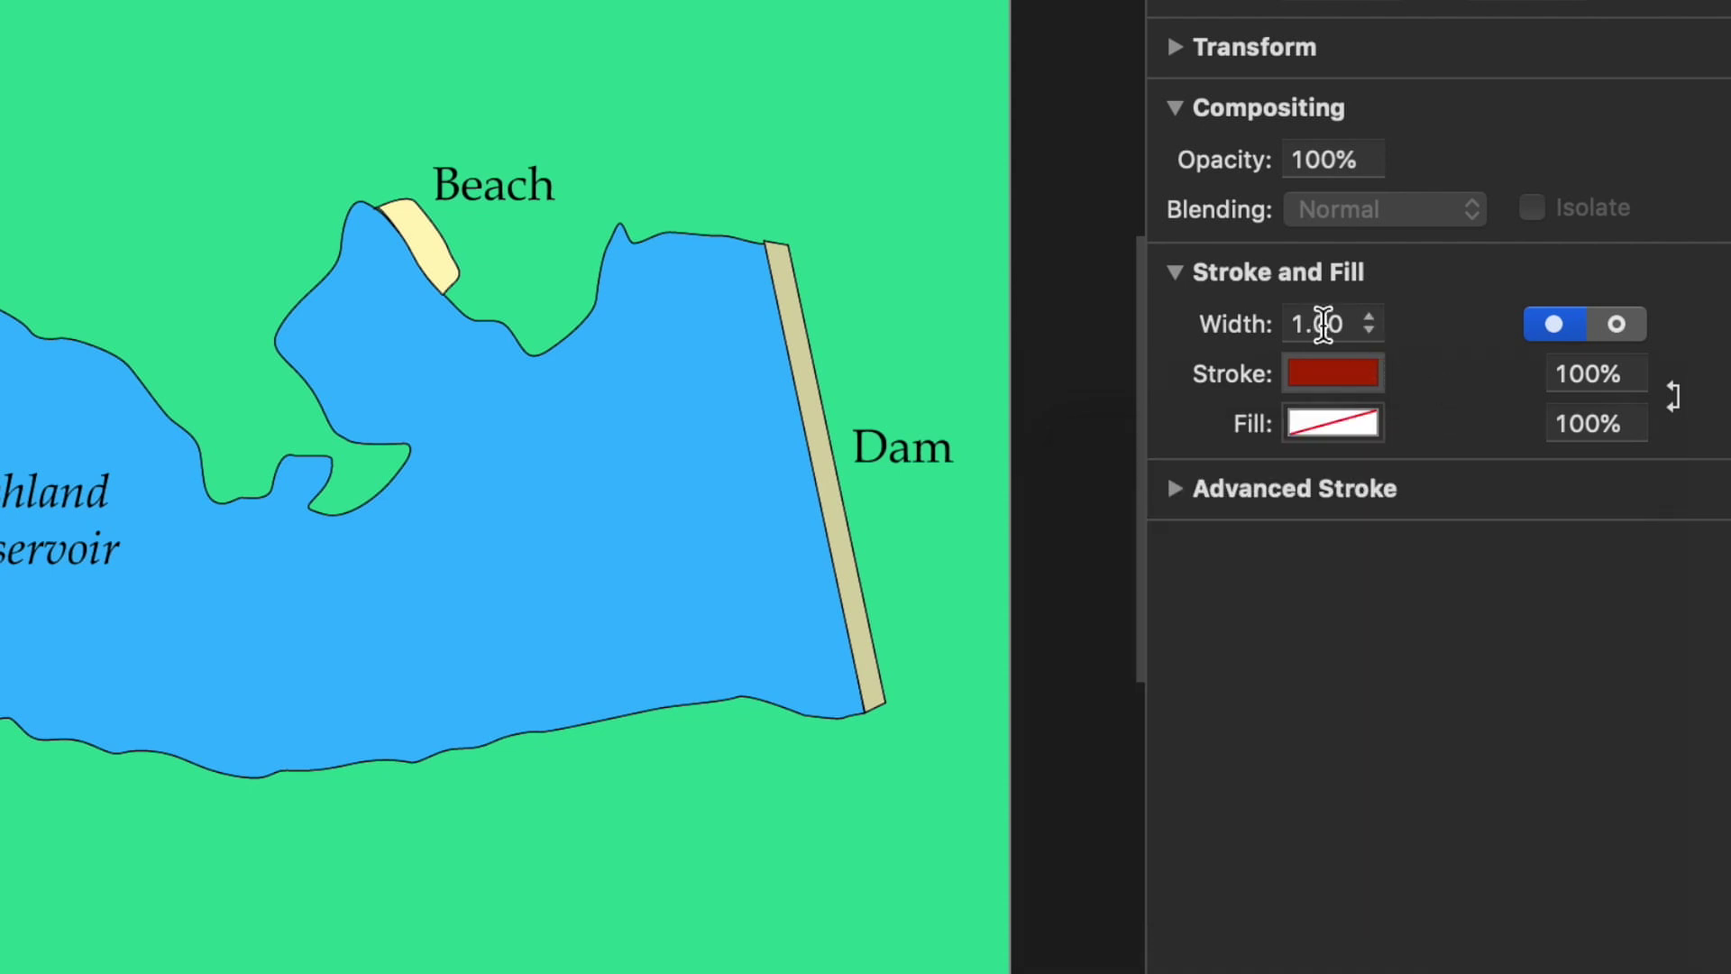
Increase the stroke width to 9.
left_click(1370, 317)
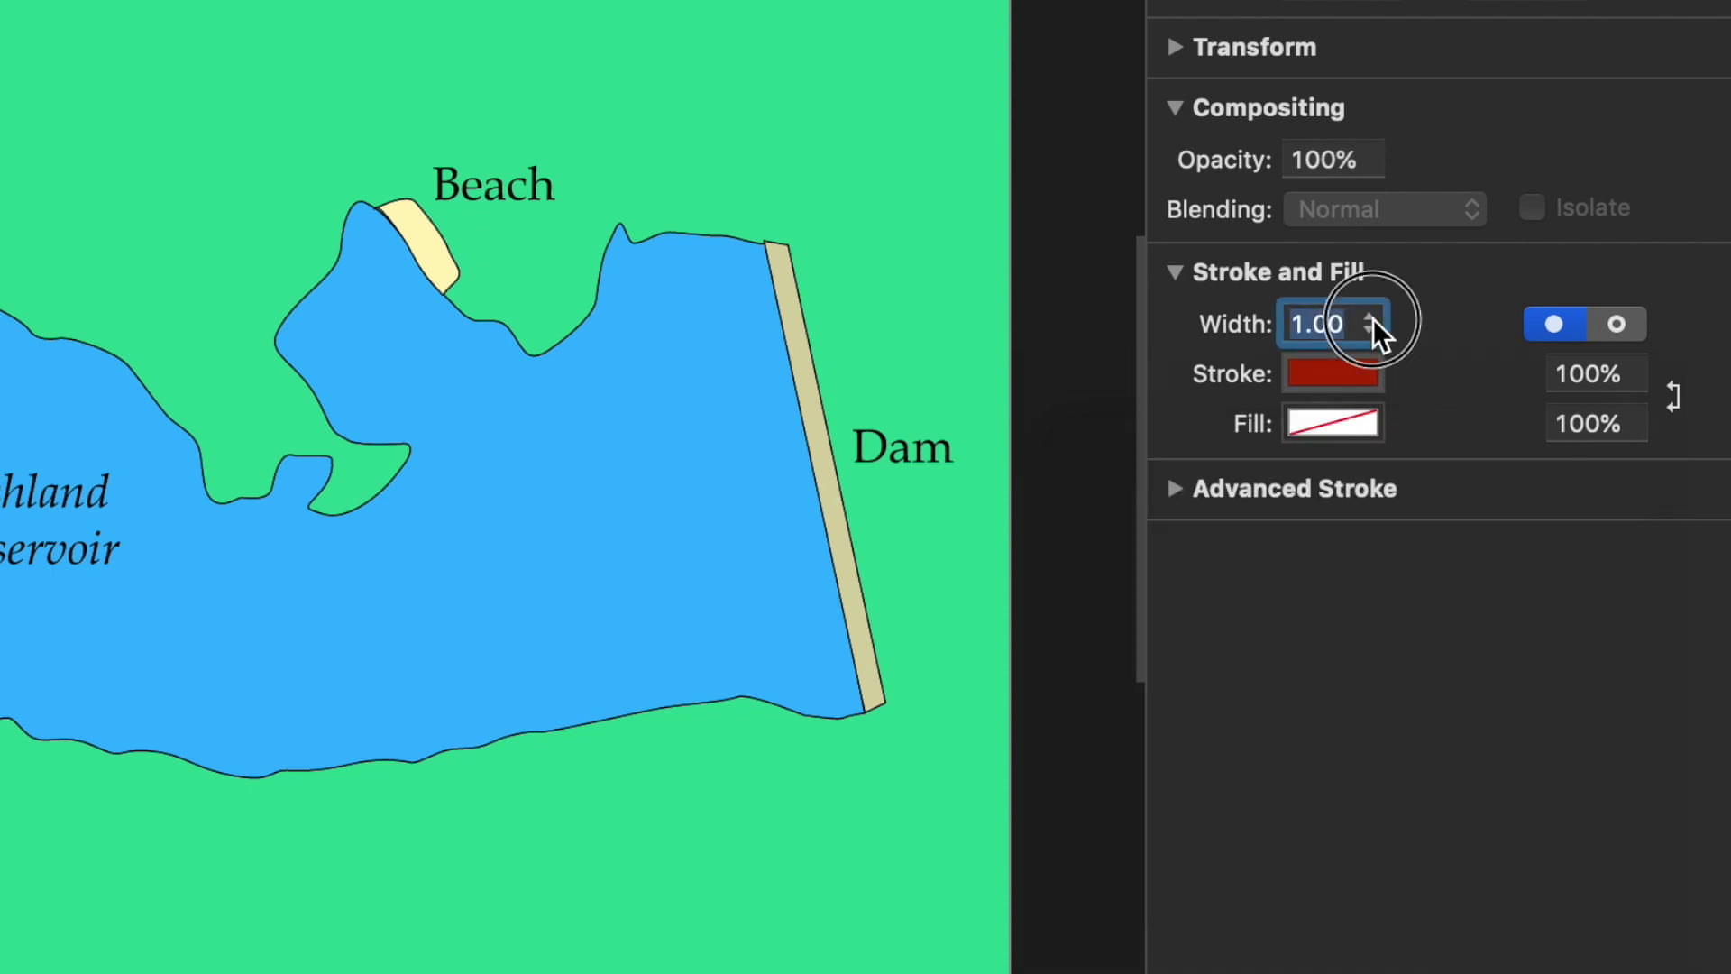
left_click(1370, 318)
left_click(1370, 318)
left_click(1369, 318)
left_click(1370, 317)
left_click(1370, 318)
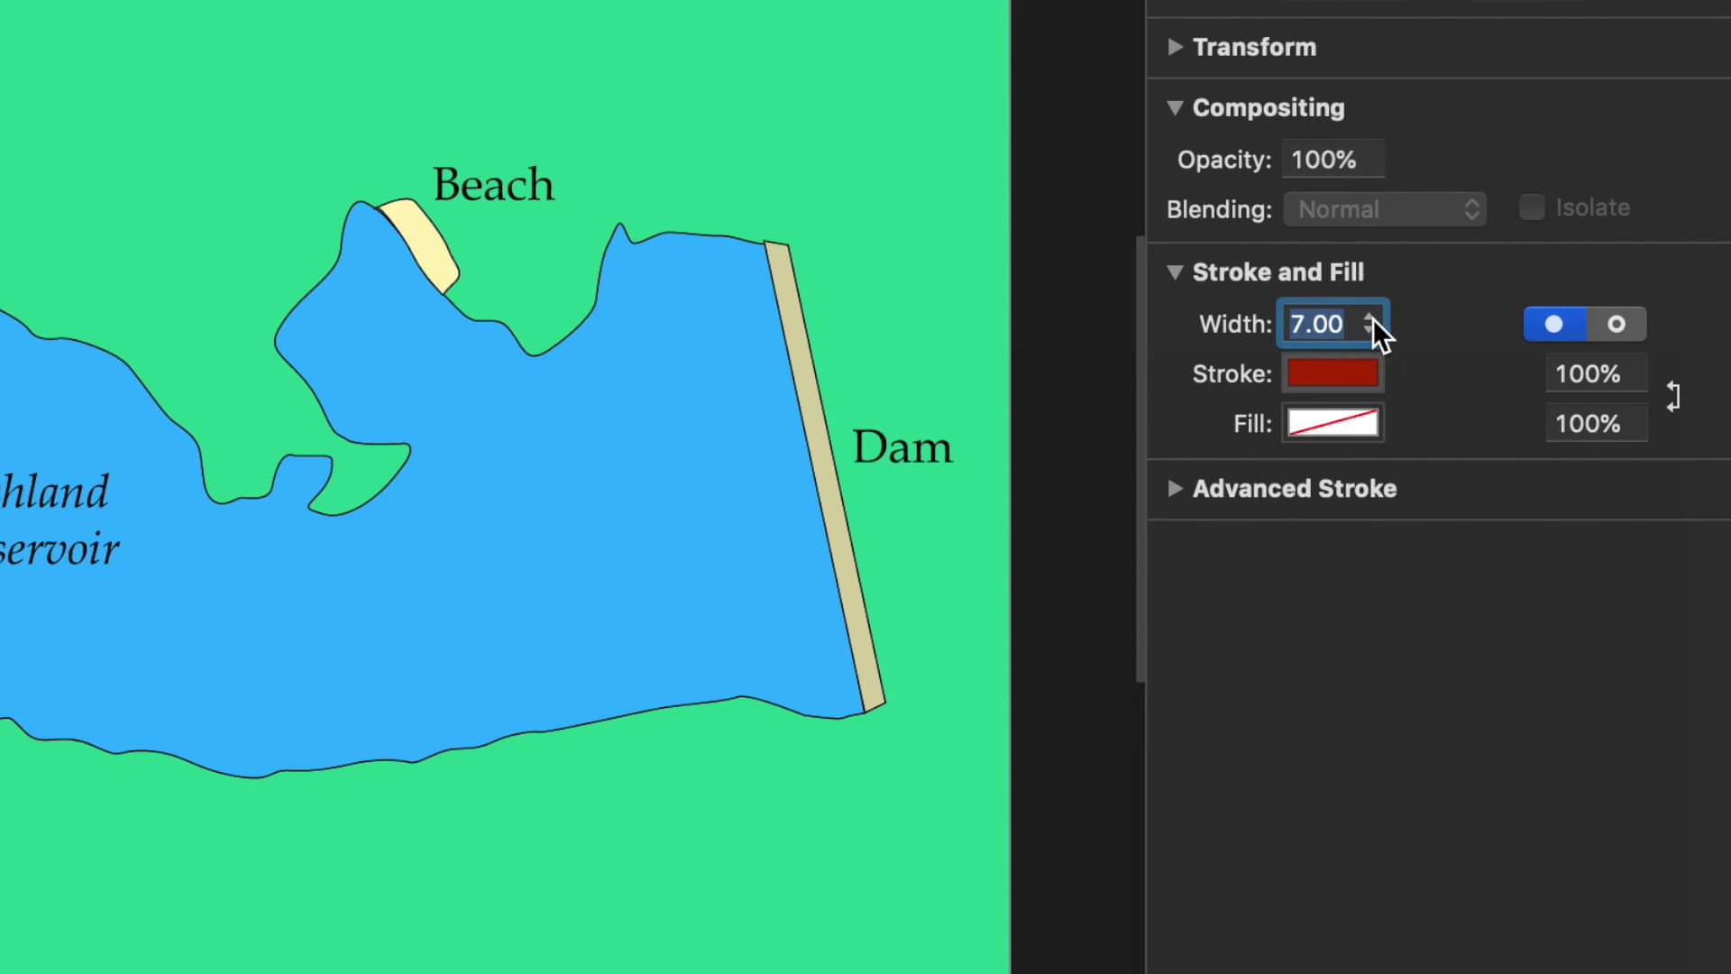
left_click(1370, 317)
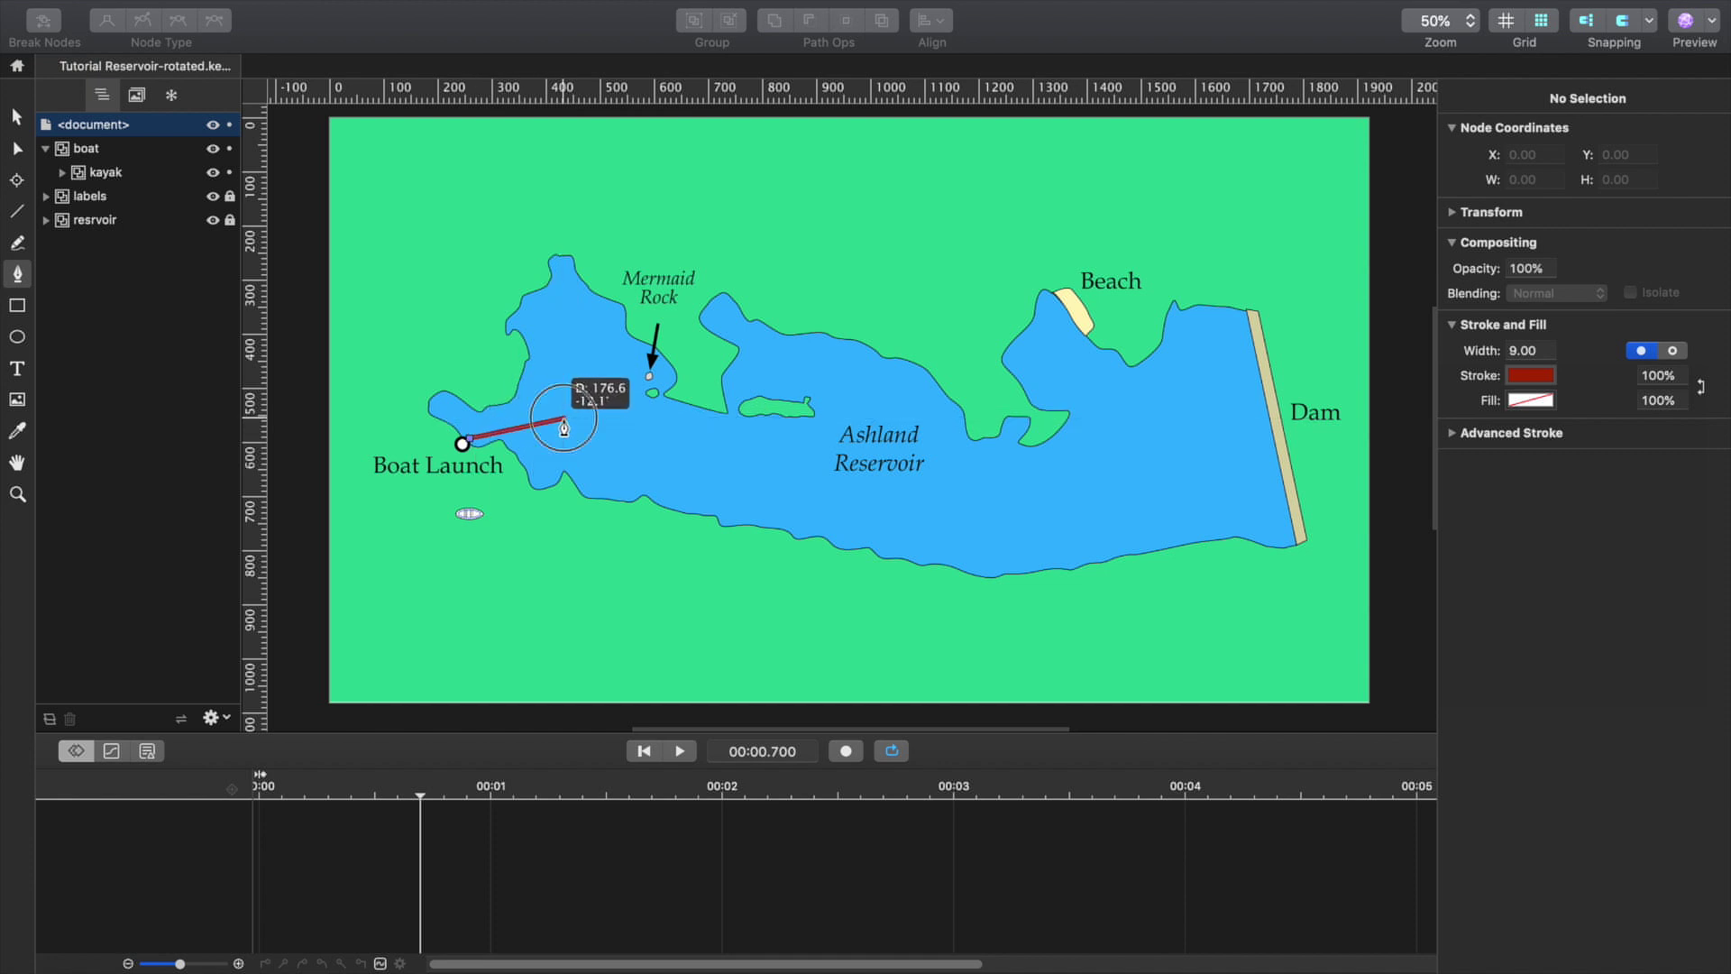
Pen-draw curved nodes from Boat Launch past Ashland Reservoir and the eastern bay, north to Beach.
left_click_drag(563, 418, 608, 424)
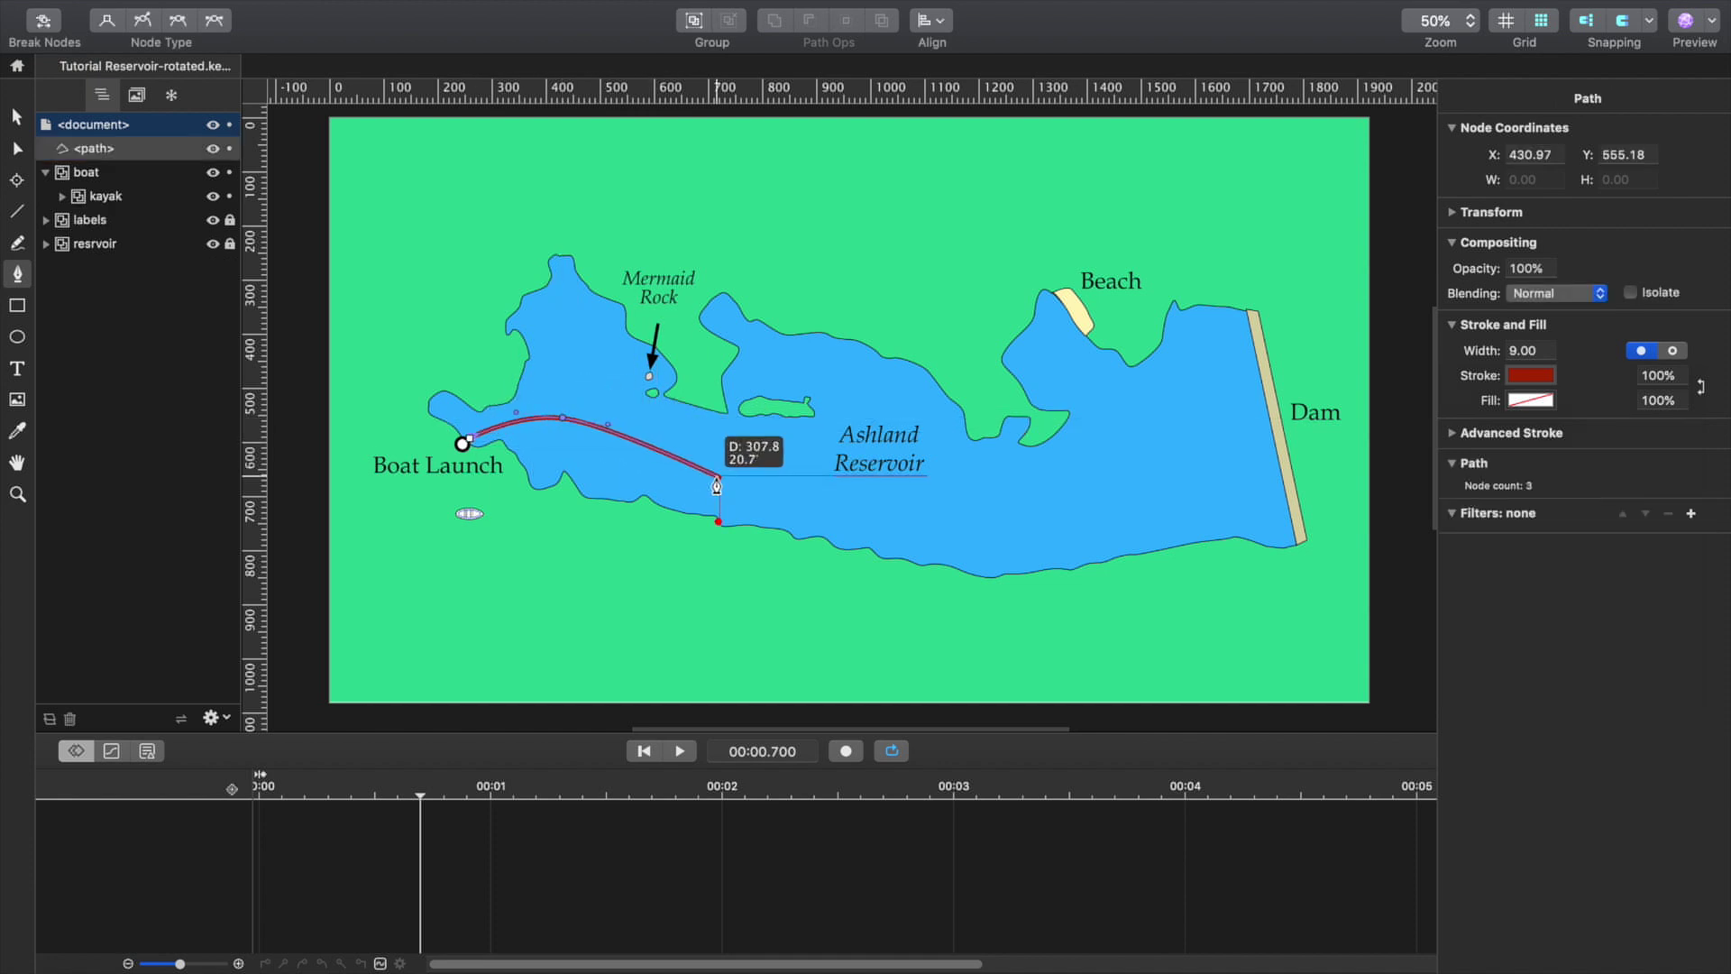
left_click_drag(718, 476, 808, 492)
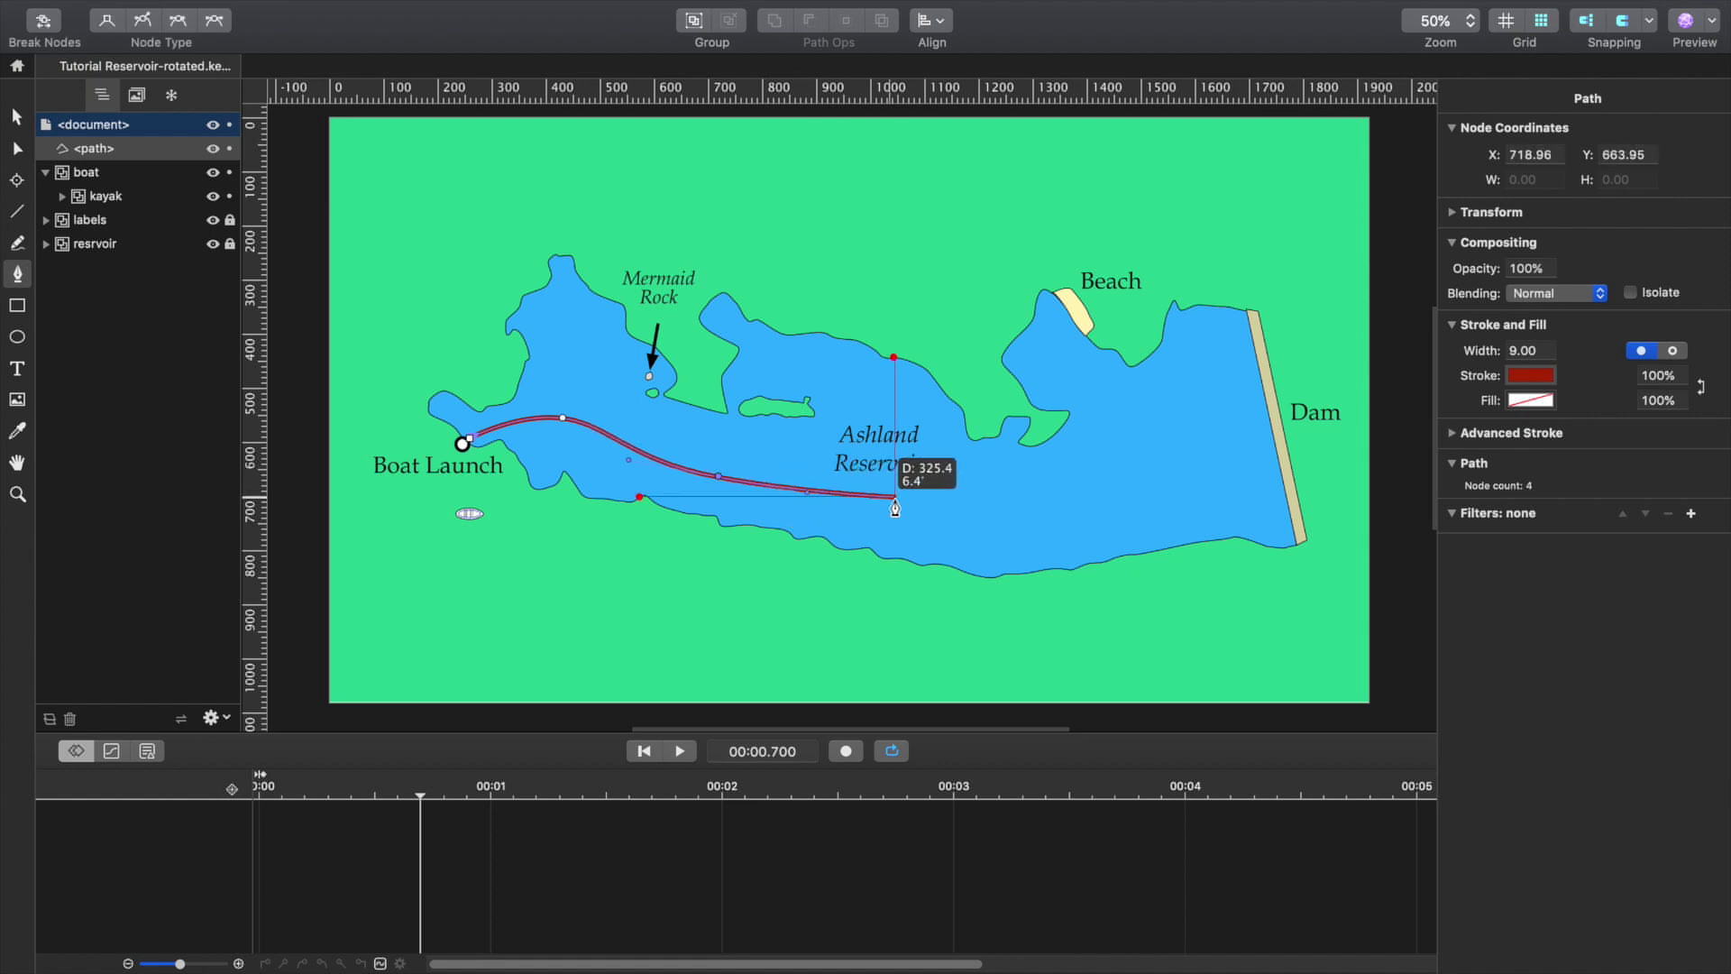
left_click_drag(949, 501, 1001, 506)
left_click_drag(1088, 470, 1100, 456)
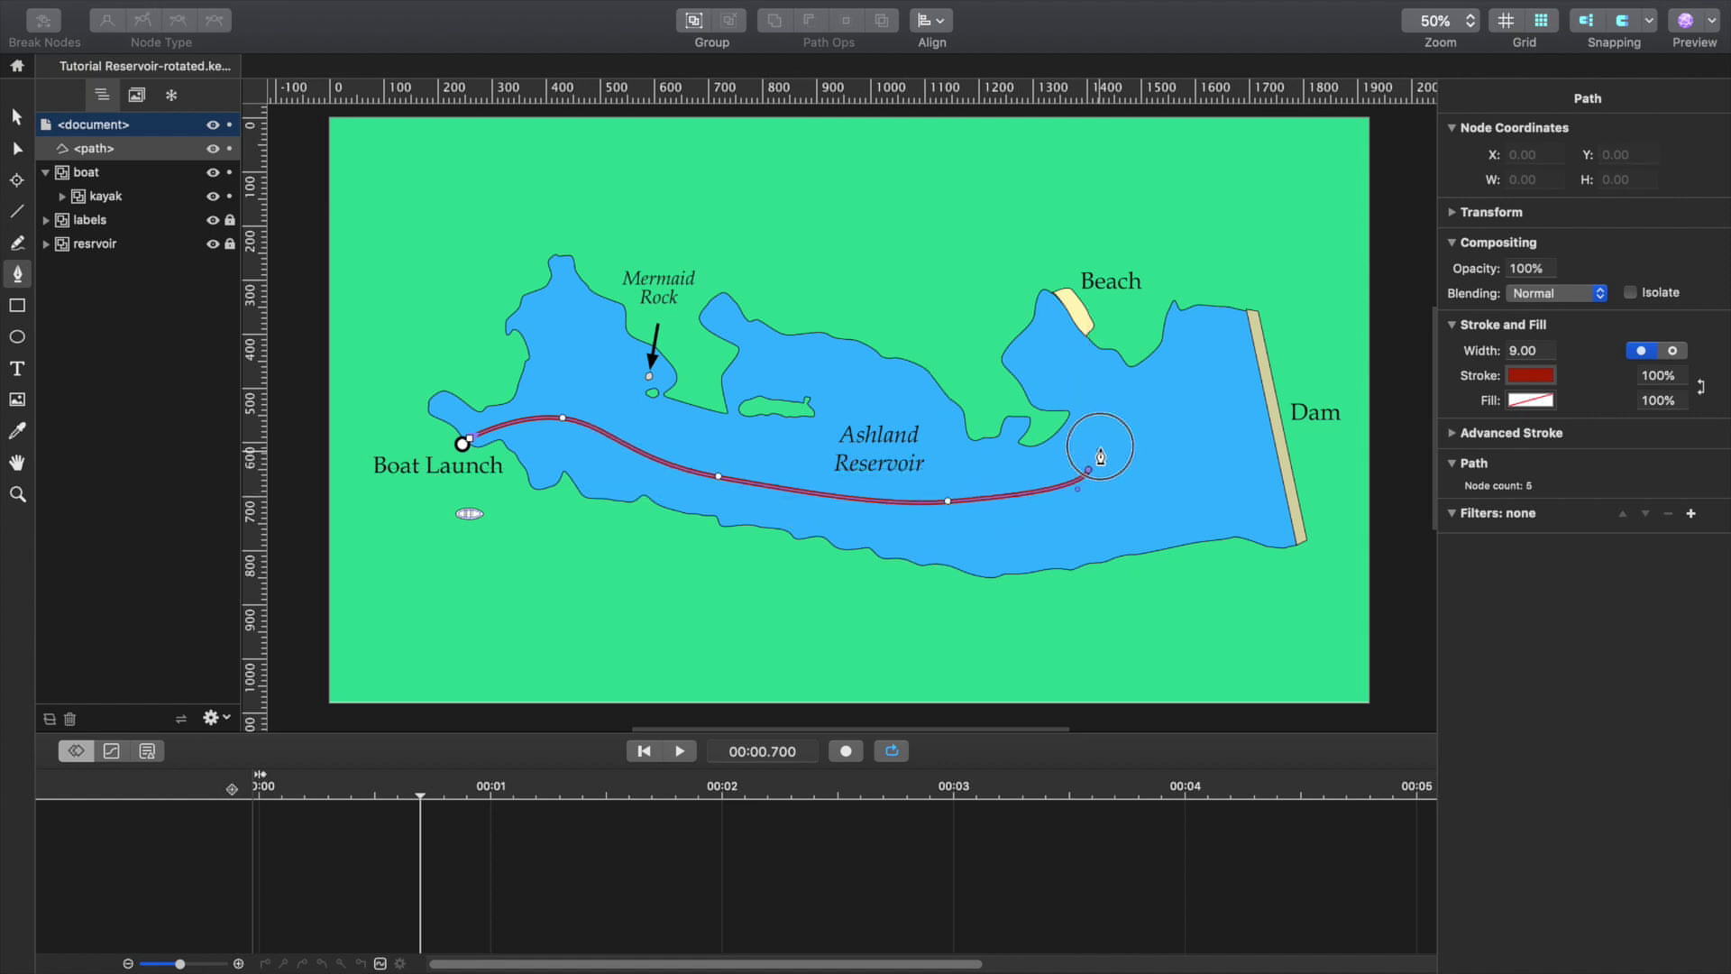
left_click_drag(1094, 395, 1056, 383)
mouse_move(1070, 314)
left_mouse_down()
mouse_move(1064, 329)
mouse_move(1086, 293)
left_mouse_up()
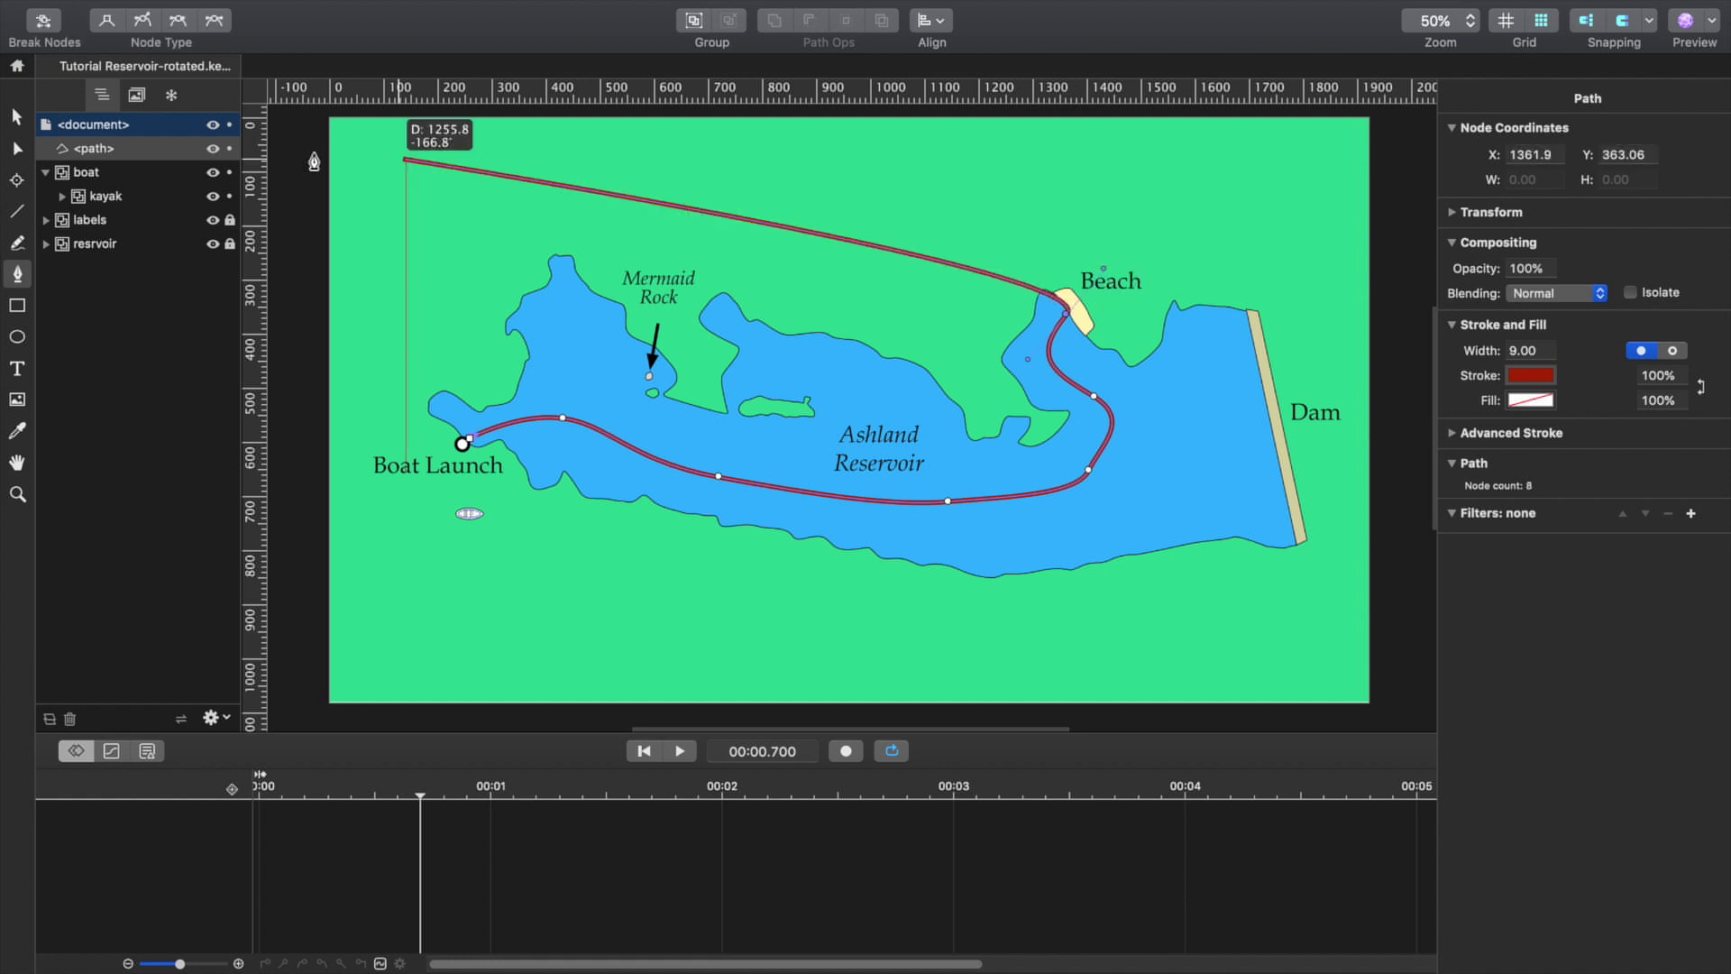
left_click(18, 149)
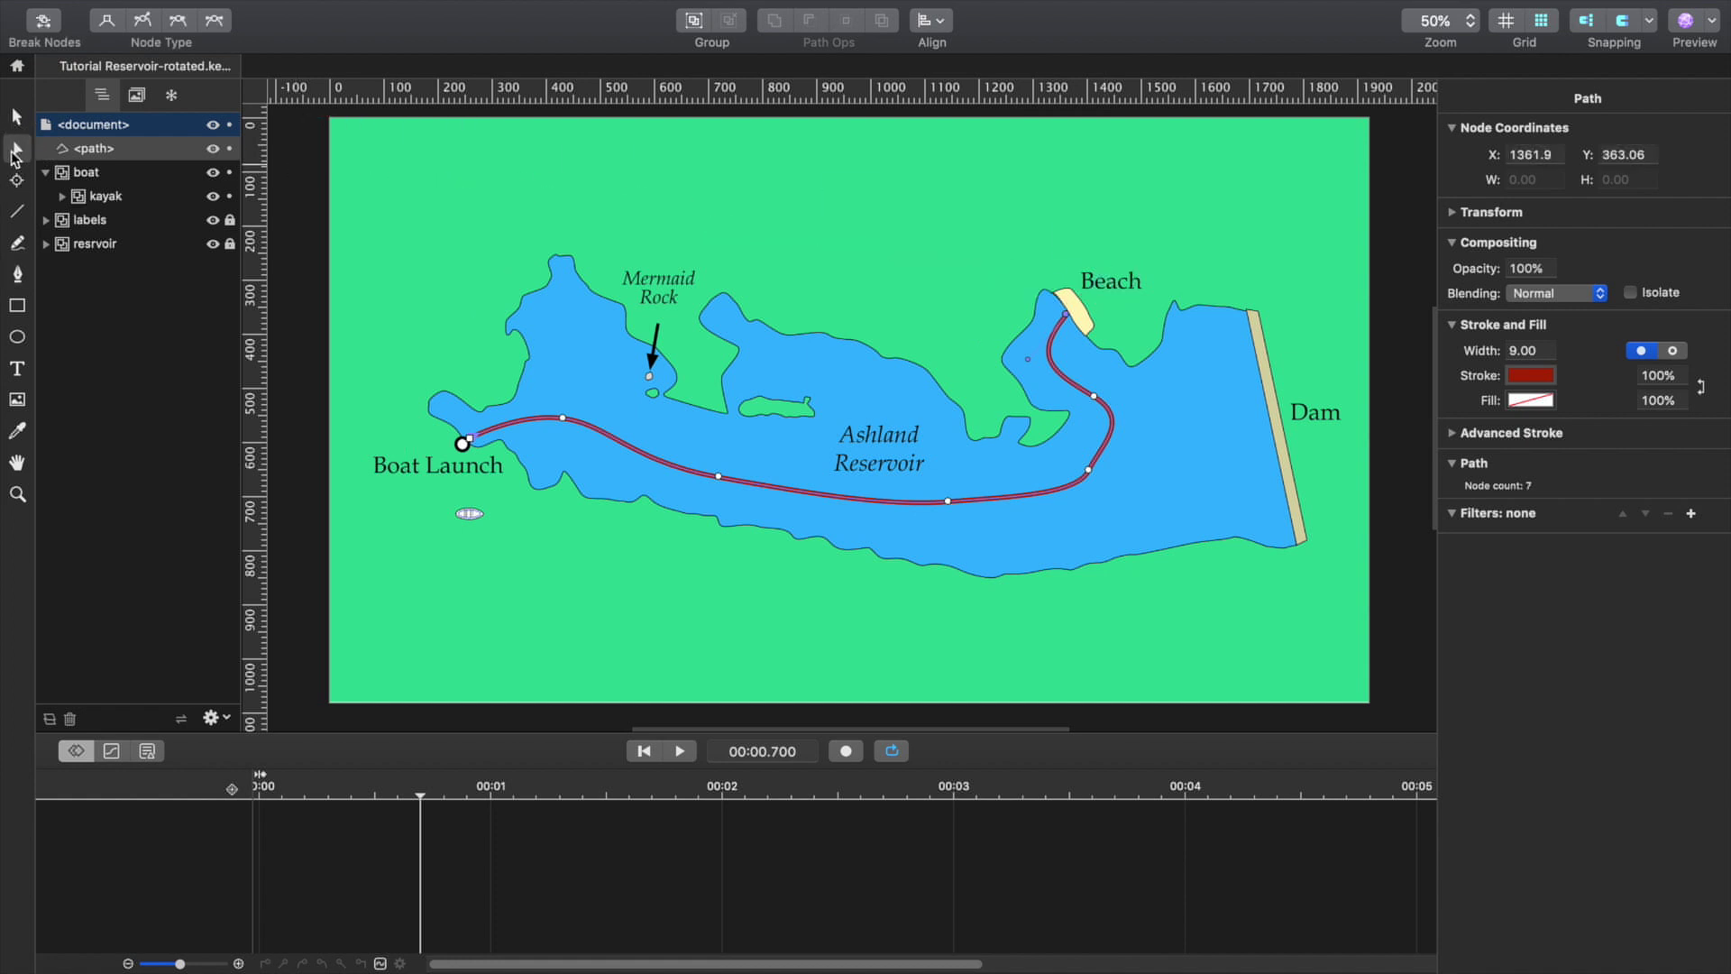
Adjust the handles of the Ashland Reservoir node and the eastern-bend node to smooth the route.
left_click(563, 418)
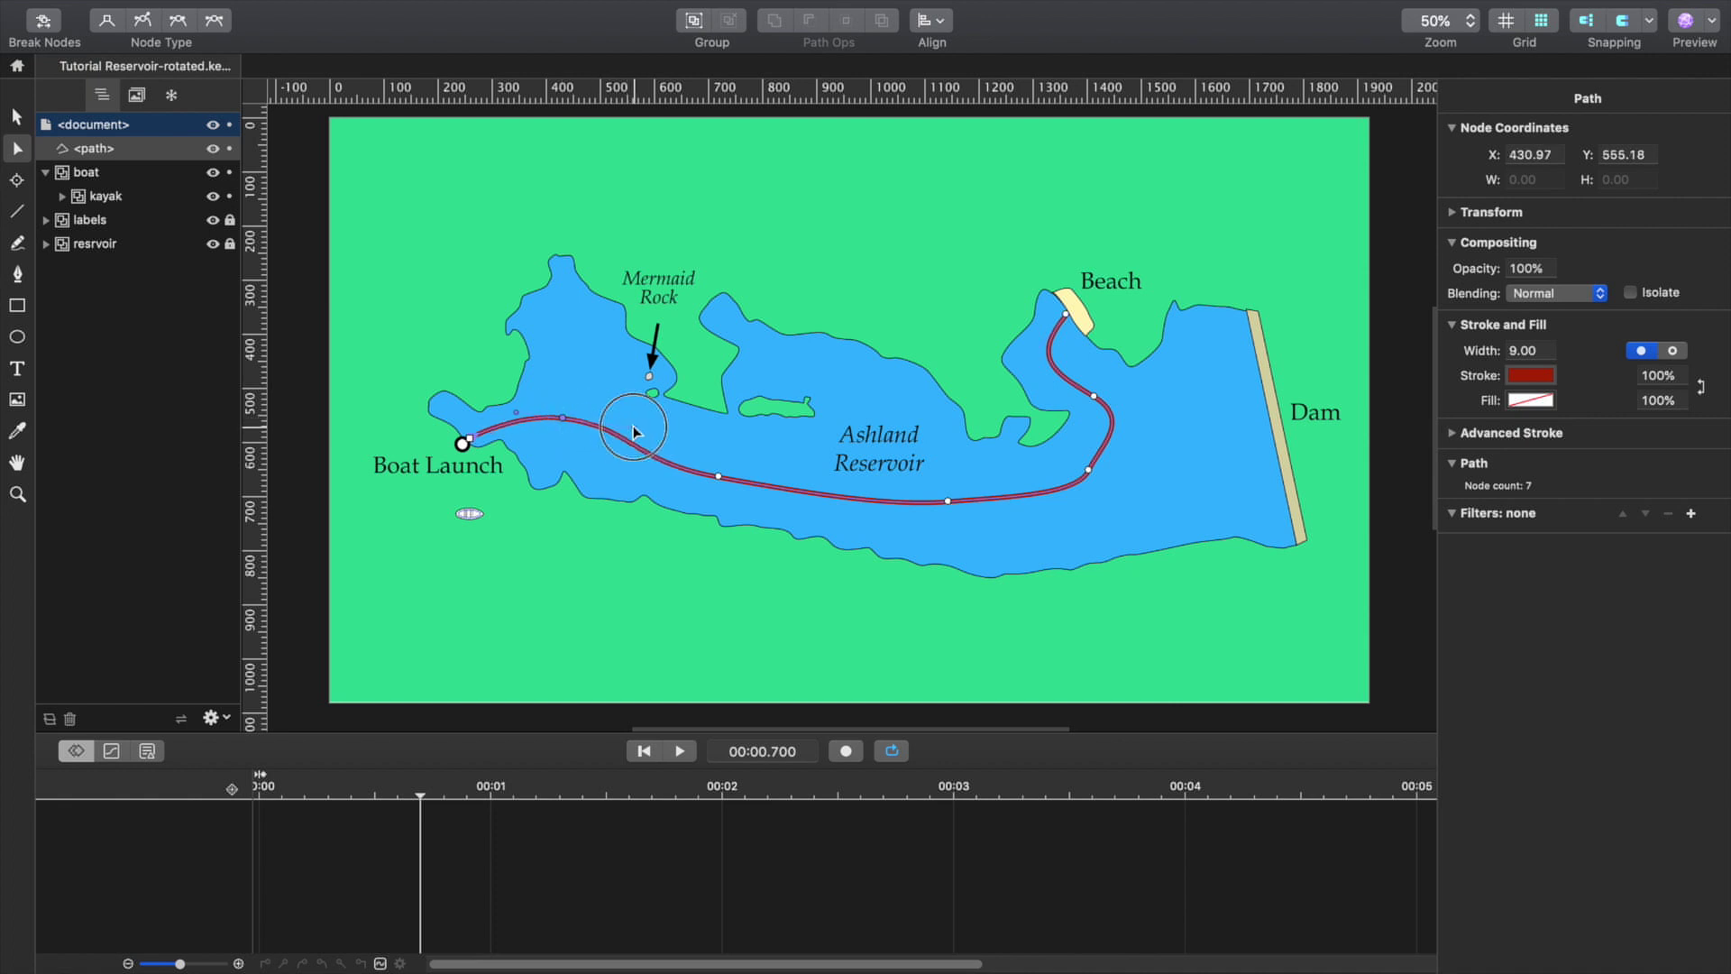
left_click(719, 478)
left_click_drag(630, 460, 723, 475)
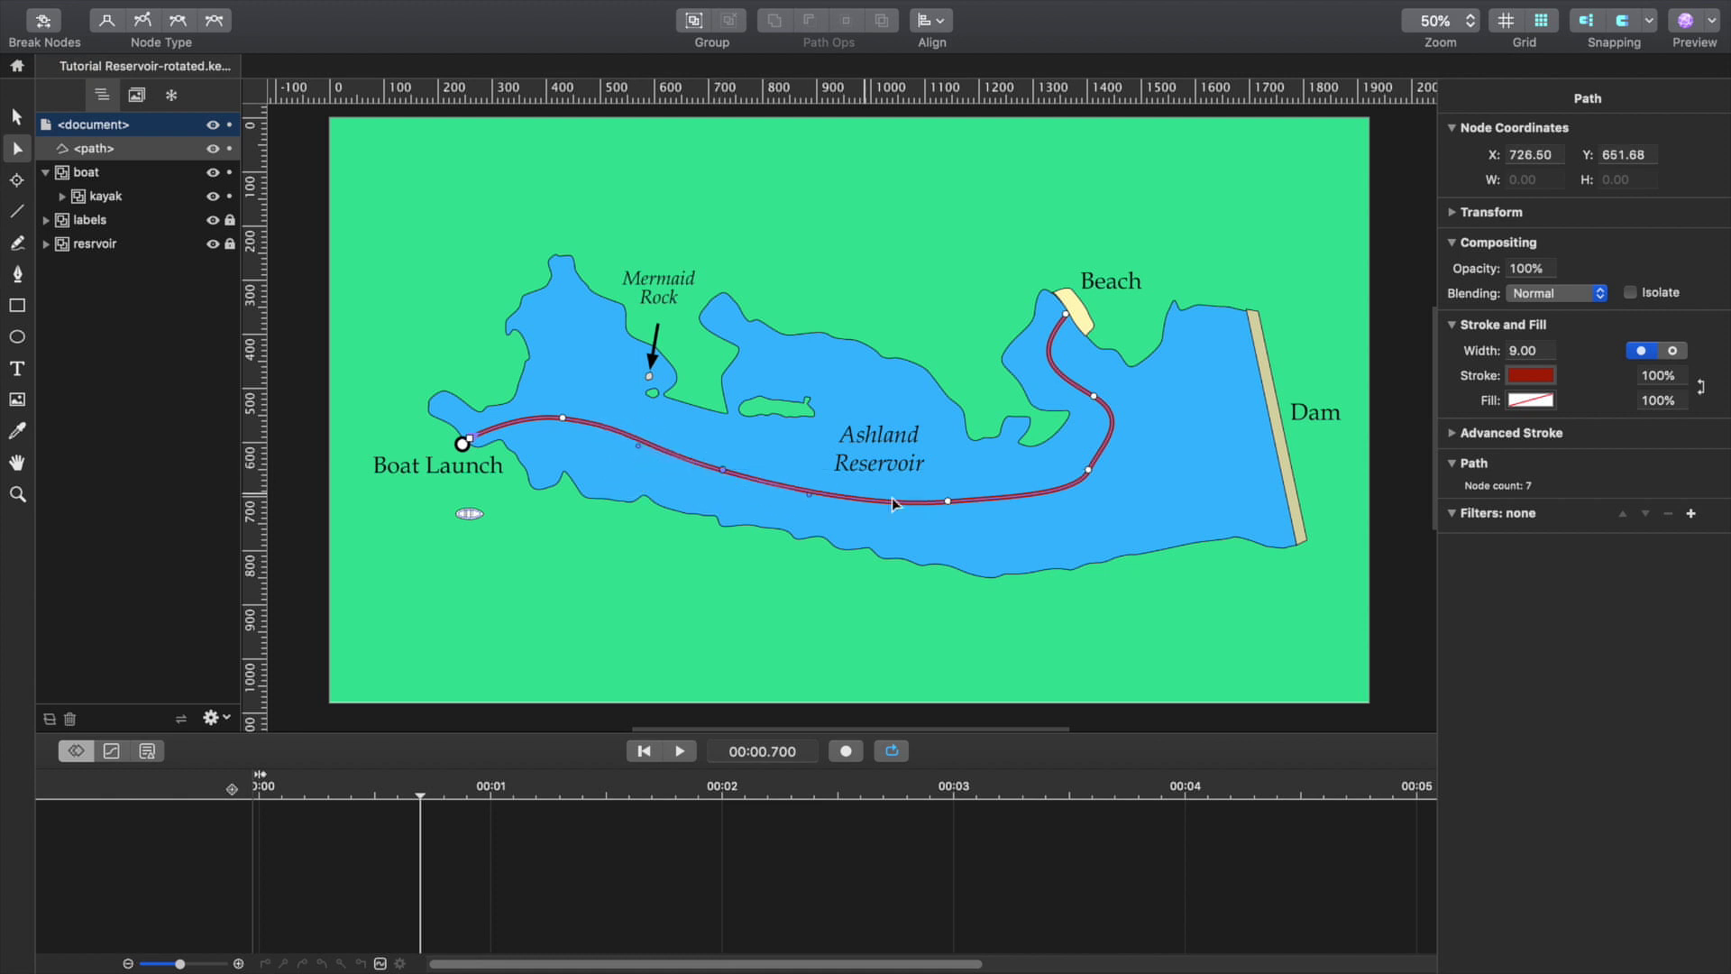
left_click(1090, 470)
left_click_drag(1075, 491, 1048, 500)
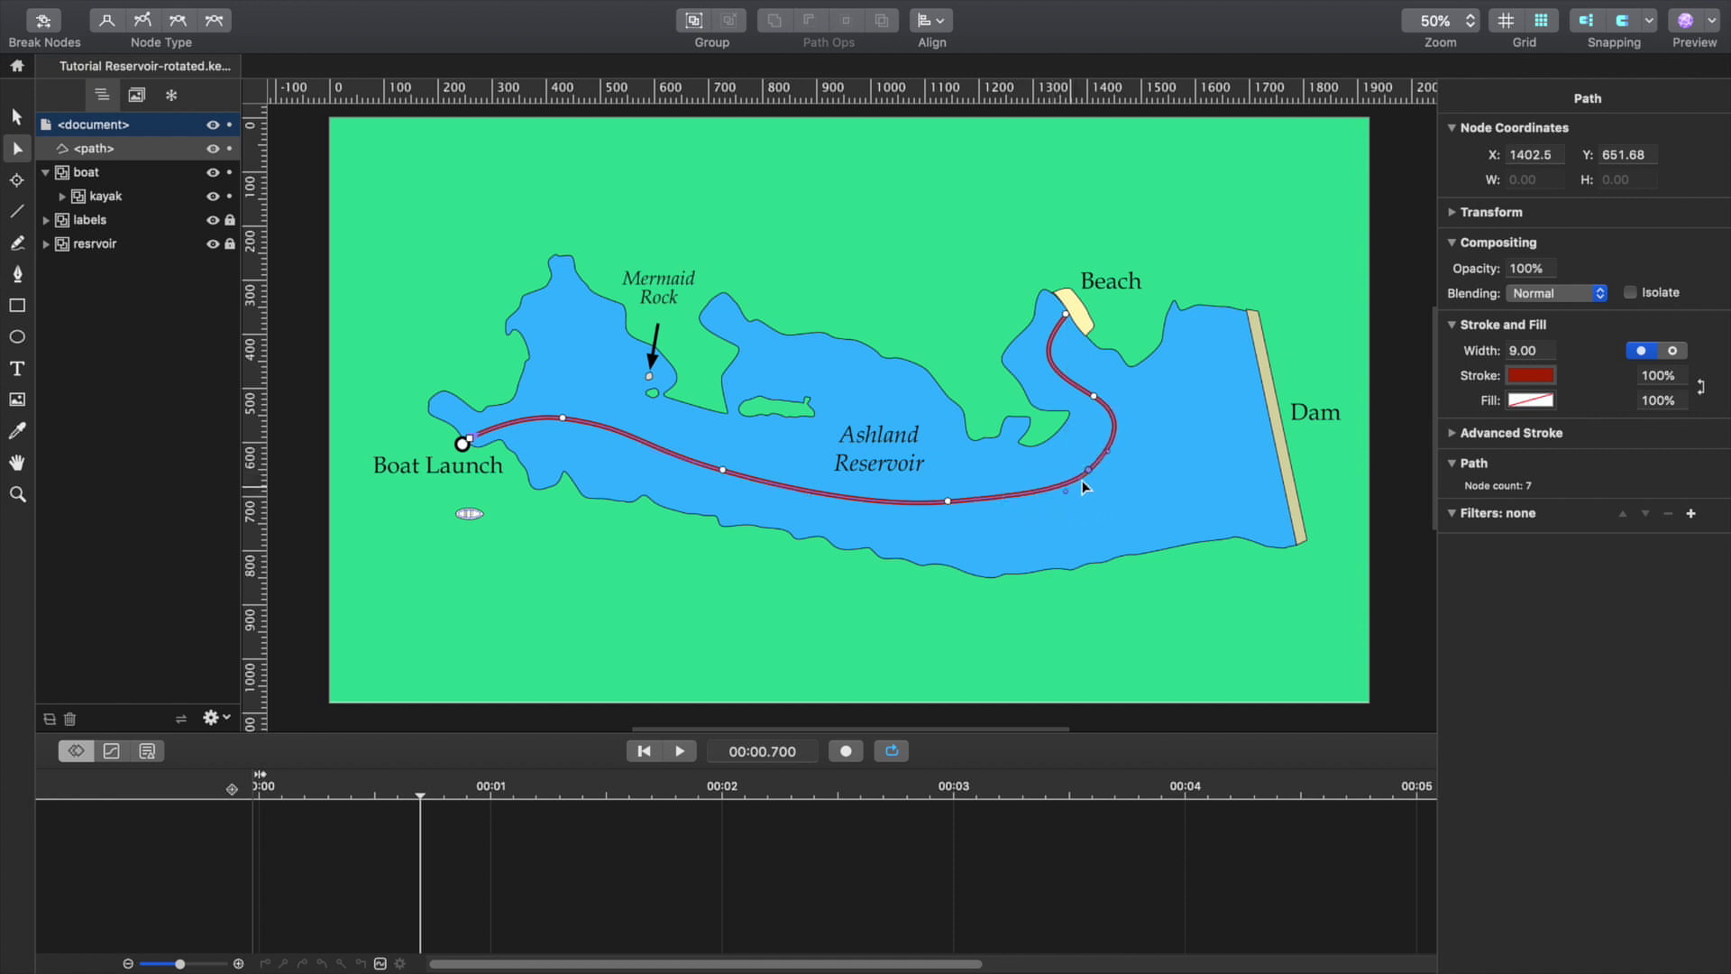
left_click(889, 507)
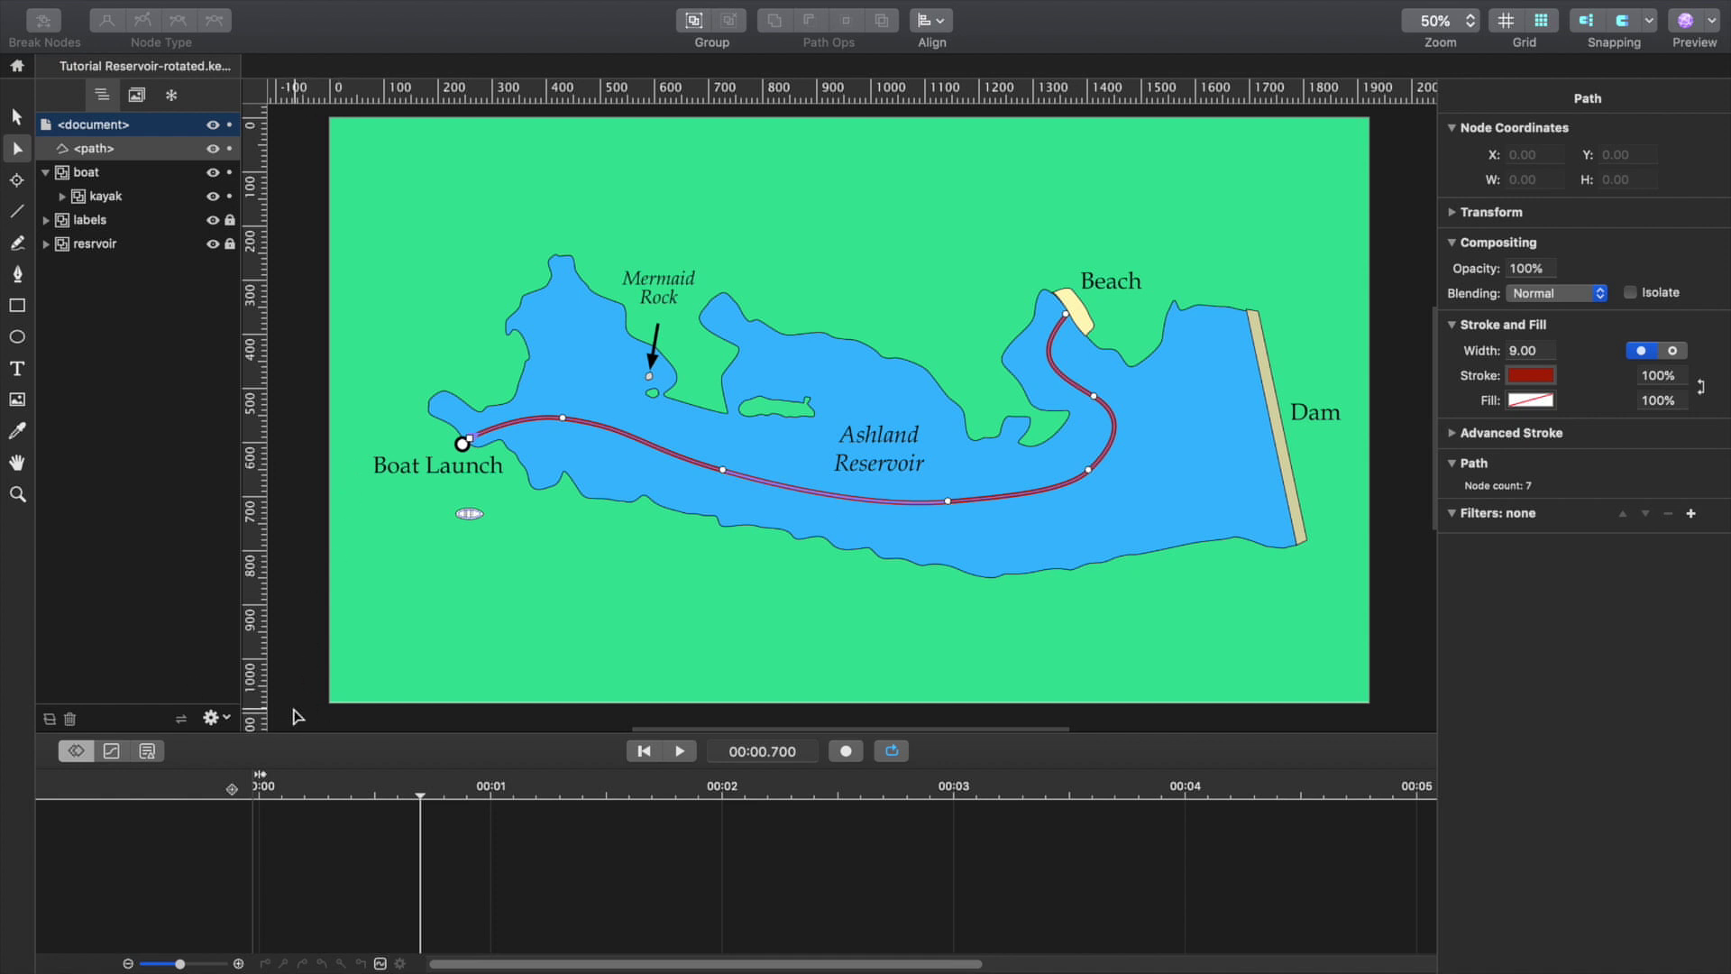
left_click(626, 612)
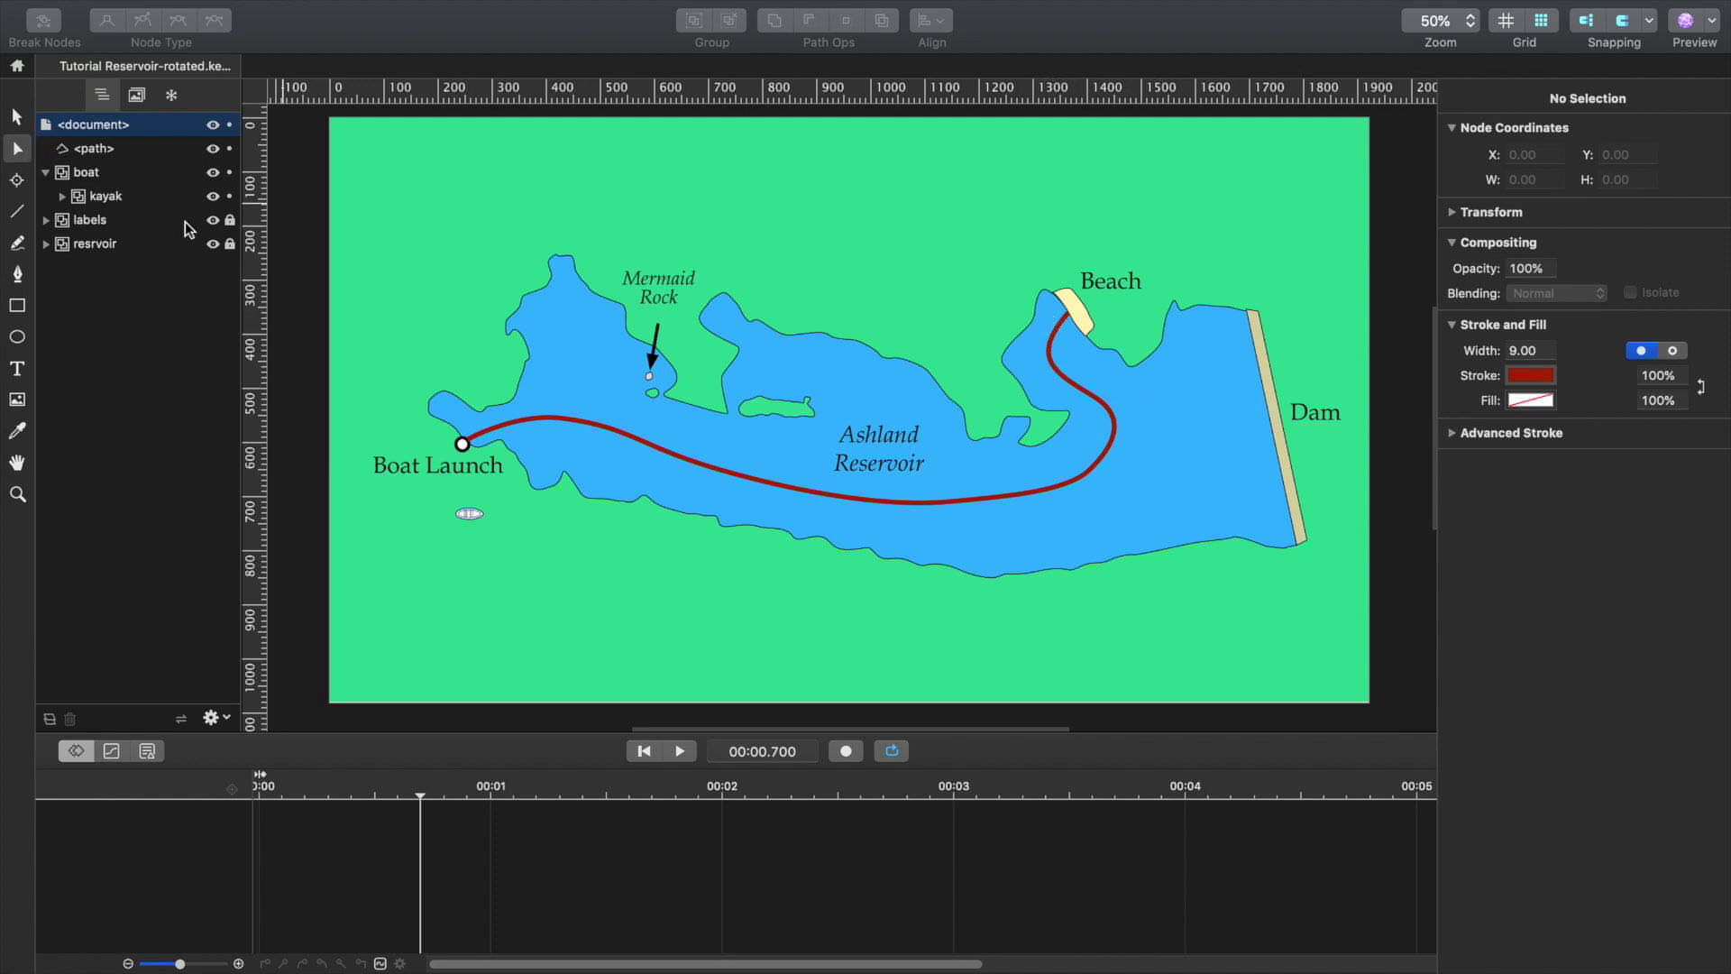
Copy the 1550.33 total path length into both the Dash and Offset fields.
left_click(596, 428)
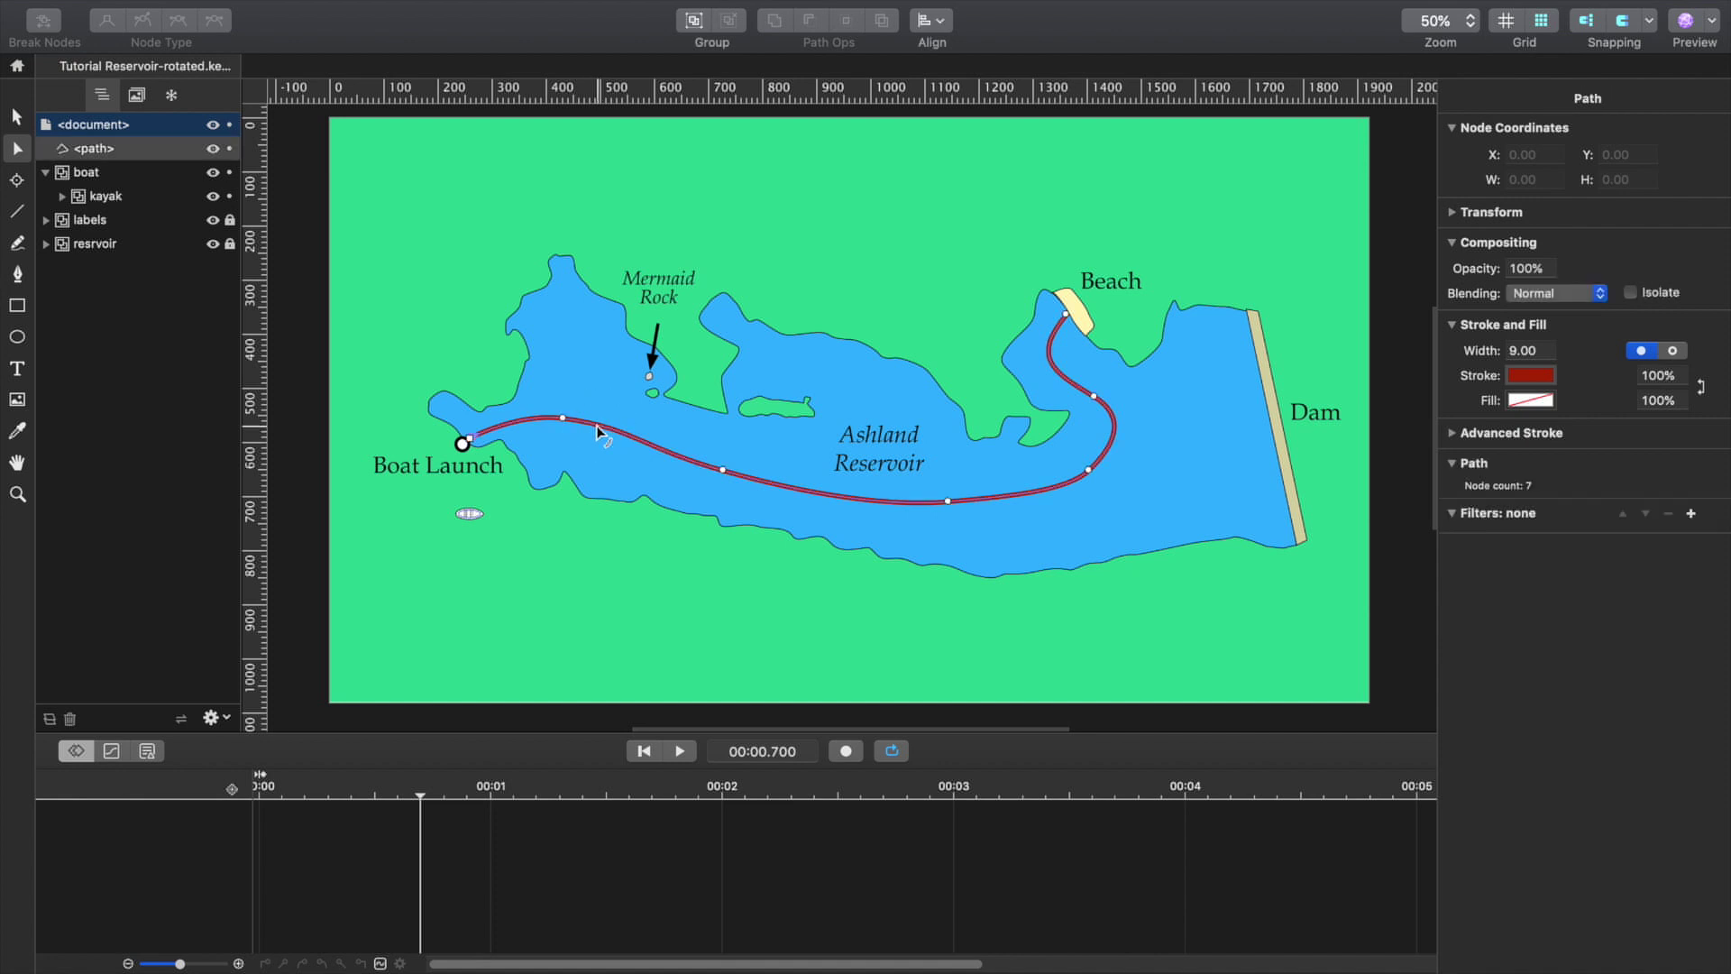
left_click(17, 117)
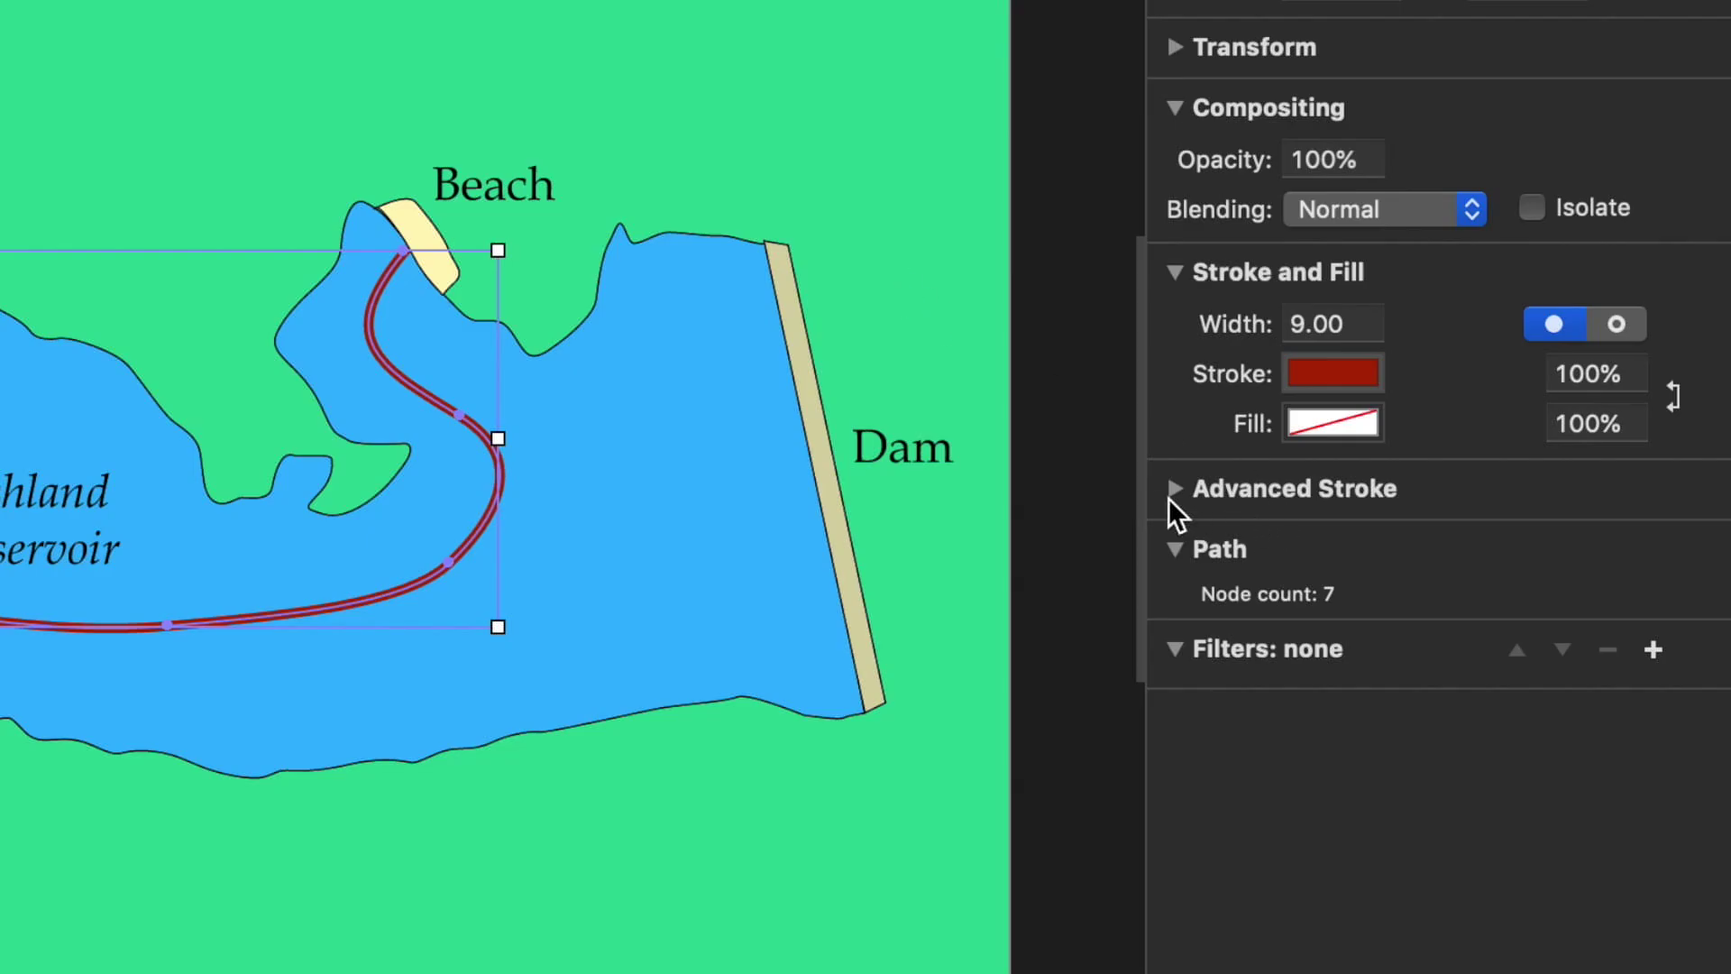
left_click(1174, 490)
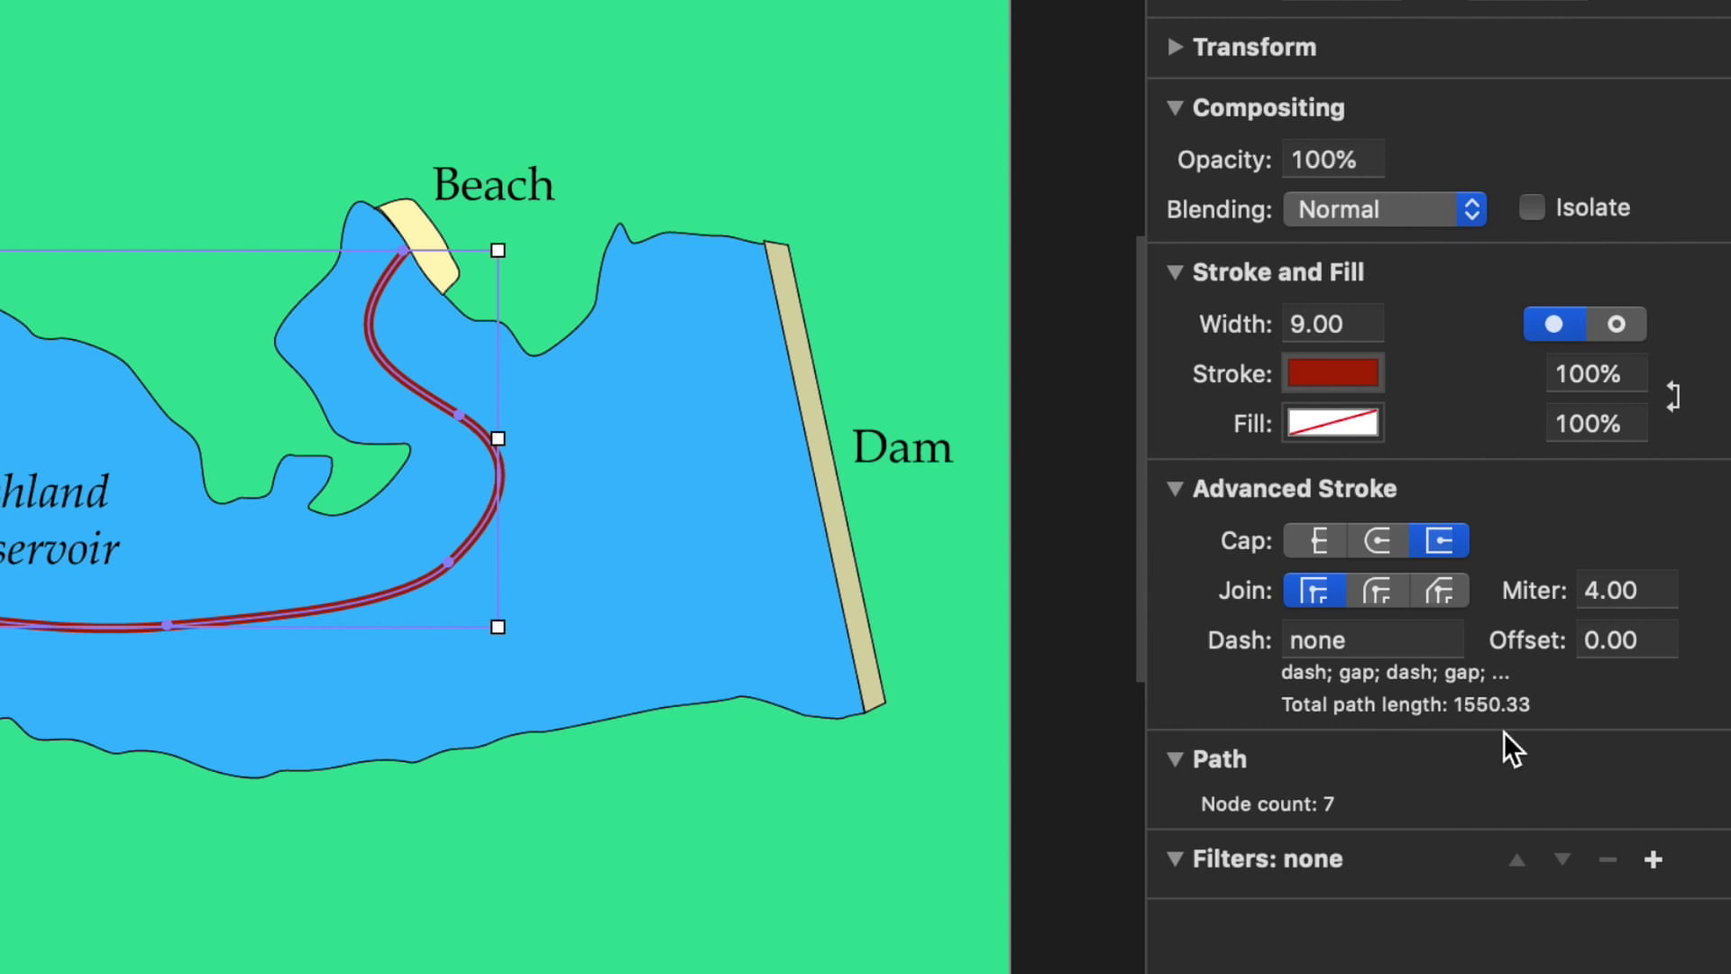
left_click_drag(1447, 706, 1541, 710)
key("super+c")
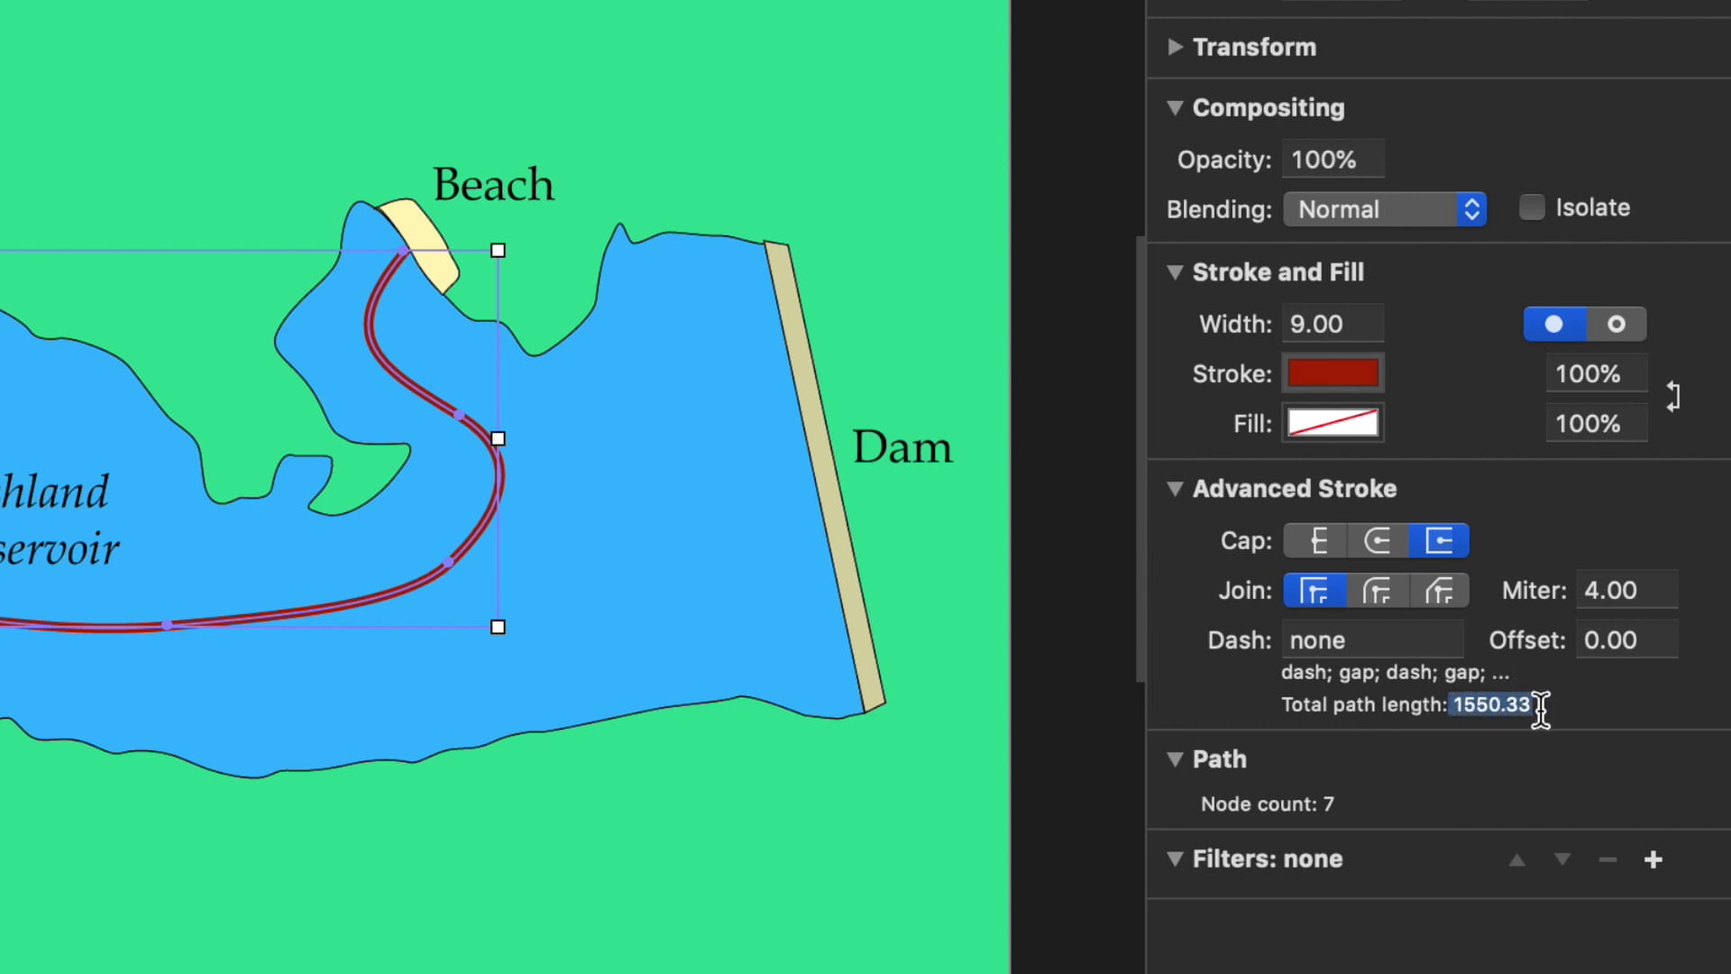
left_click(1360, 637)
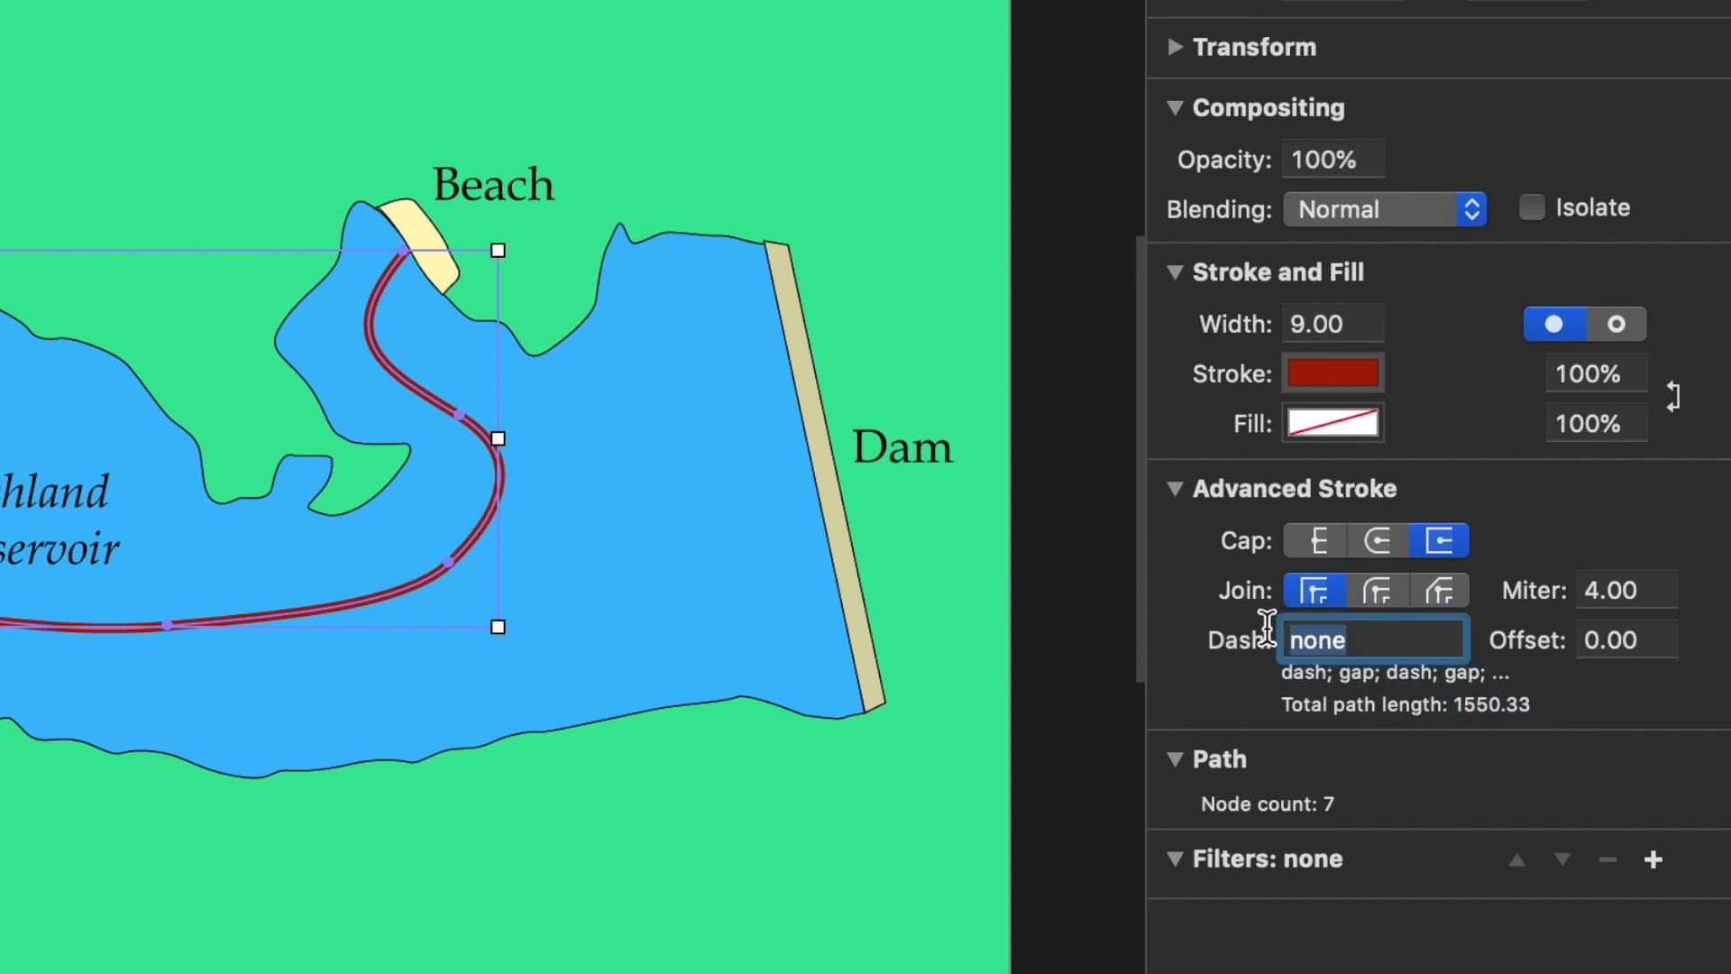
key("super+v")
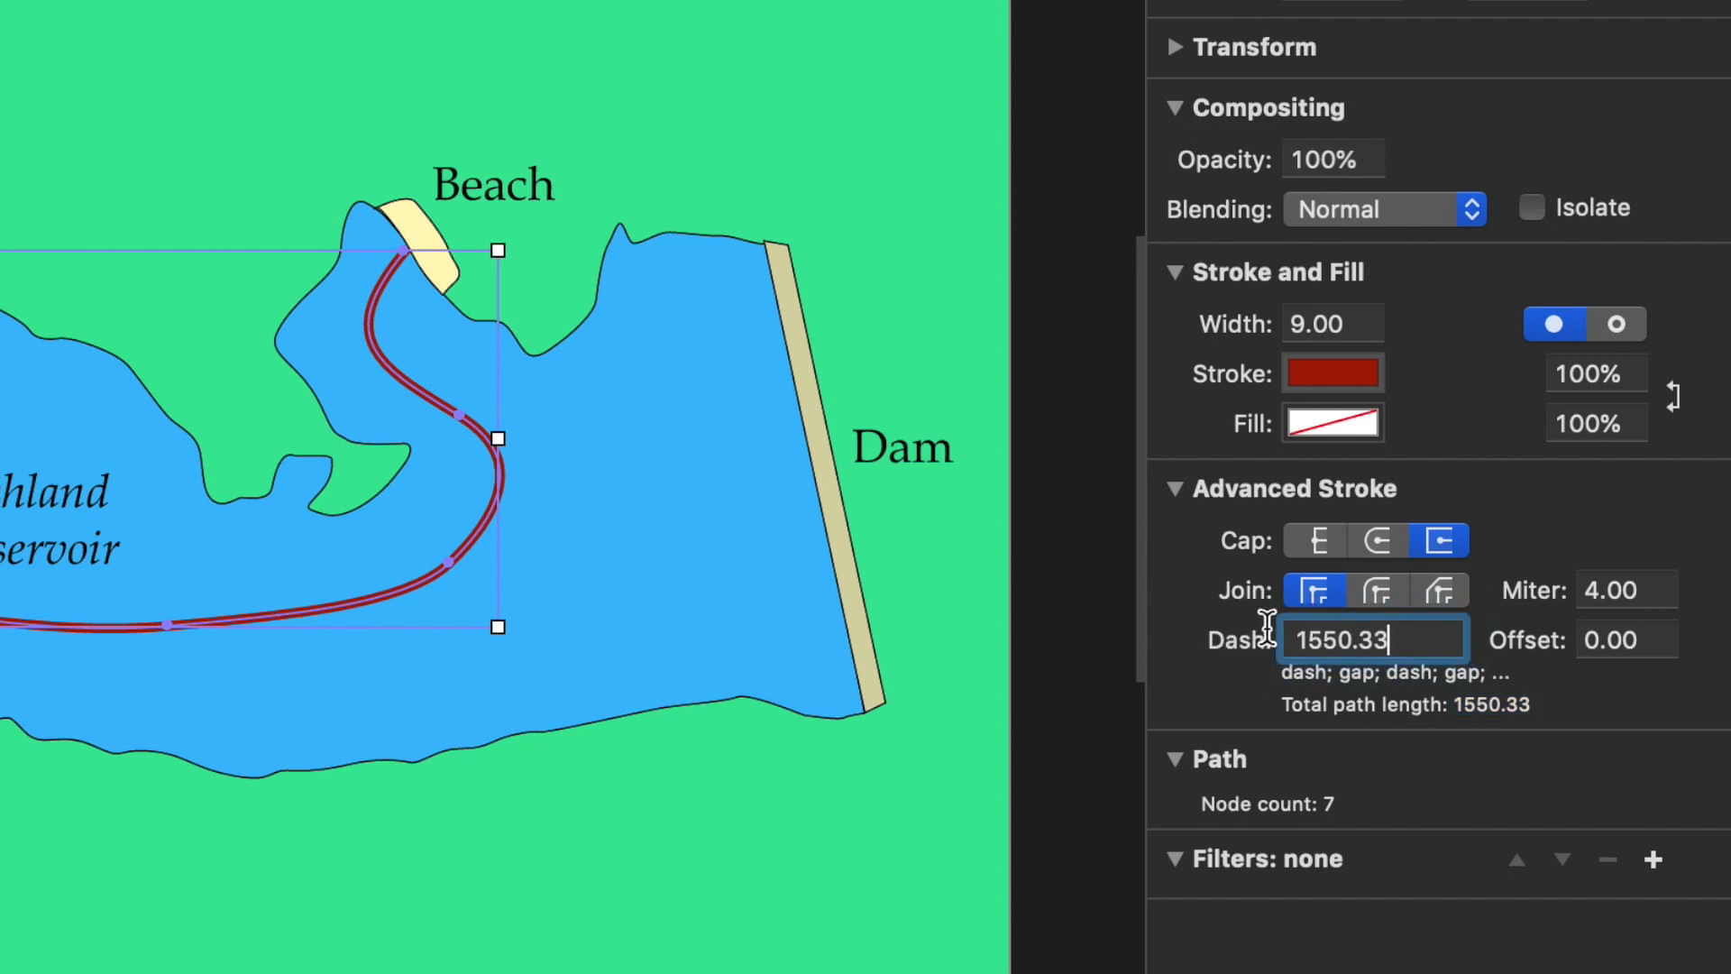
left_click(1649, 640)
key("super+v")
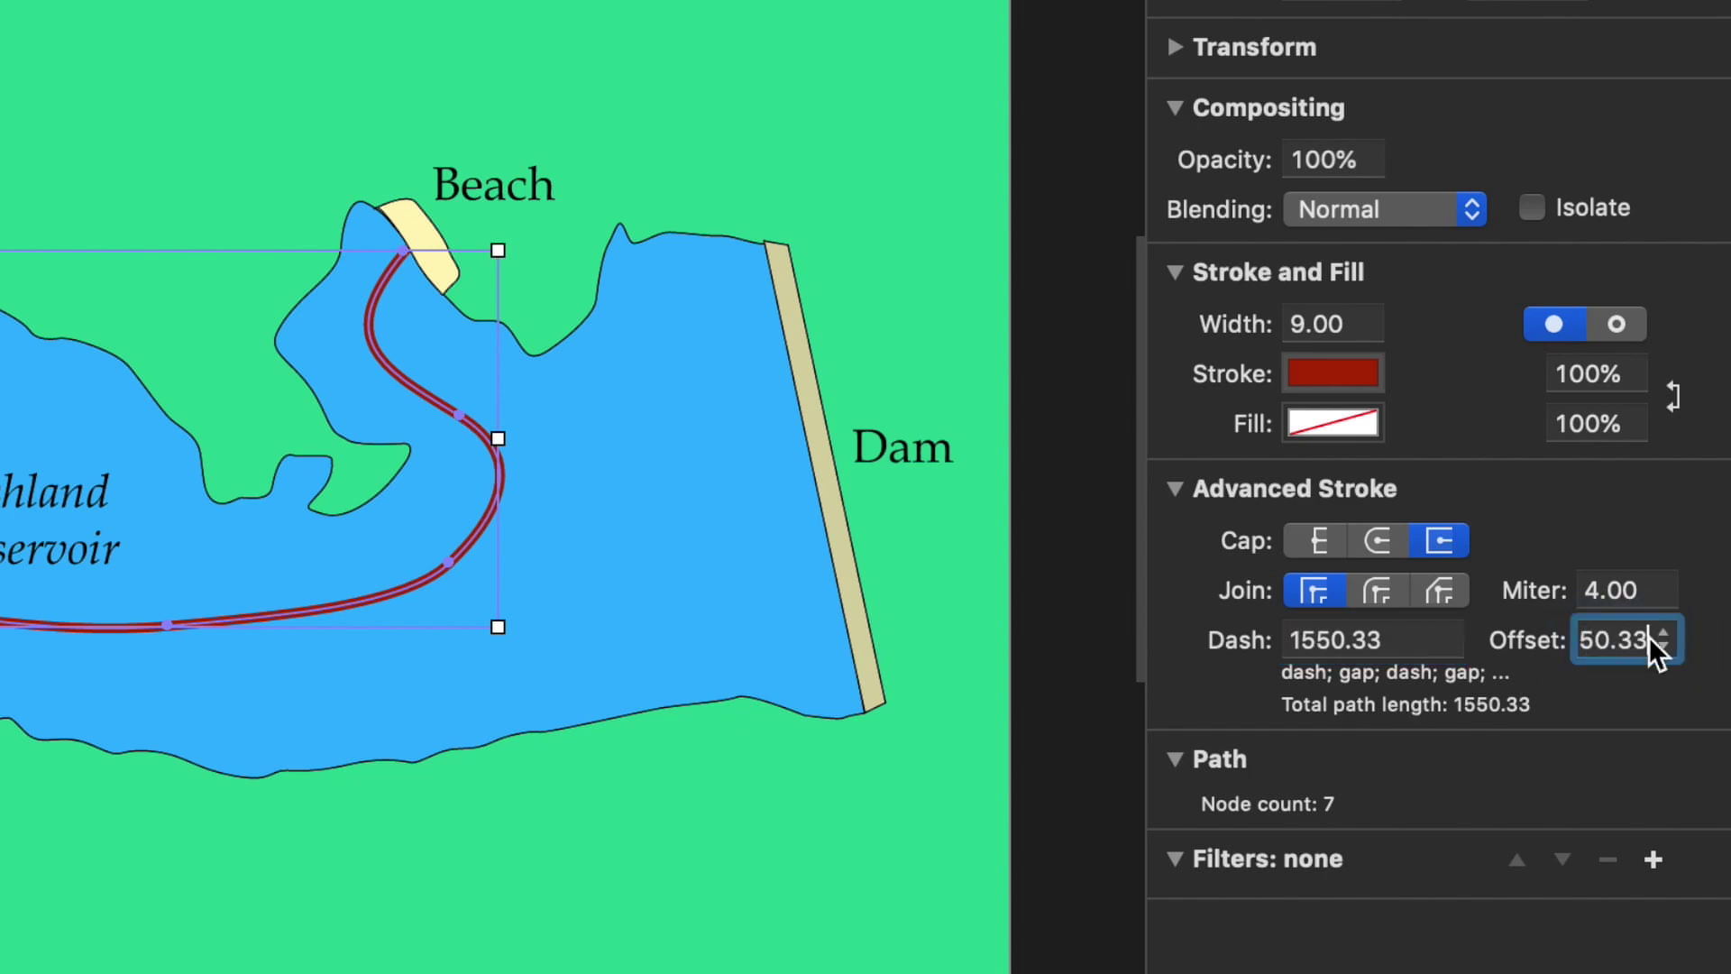
key("Return")
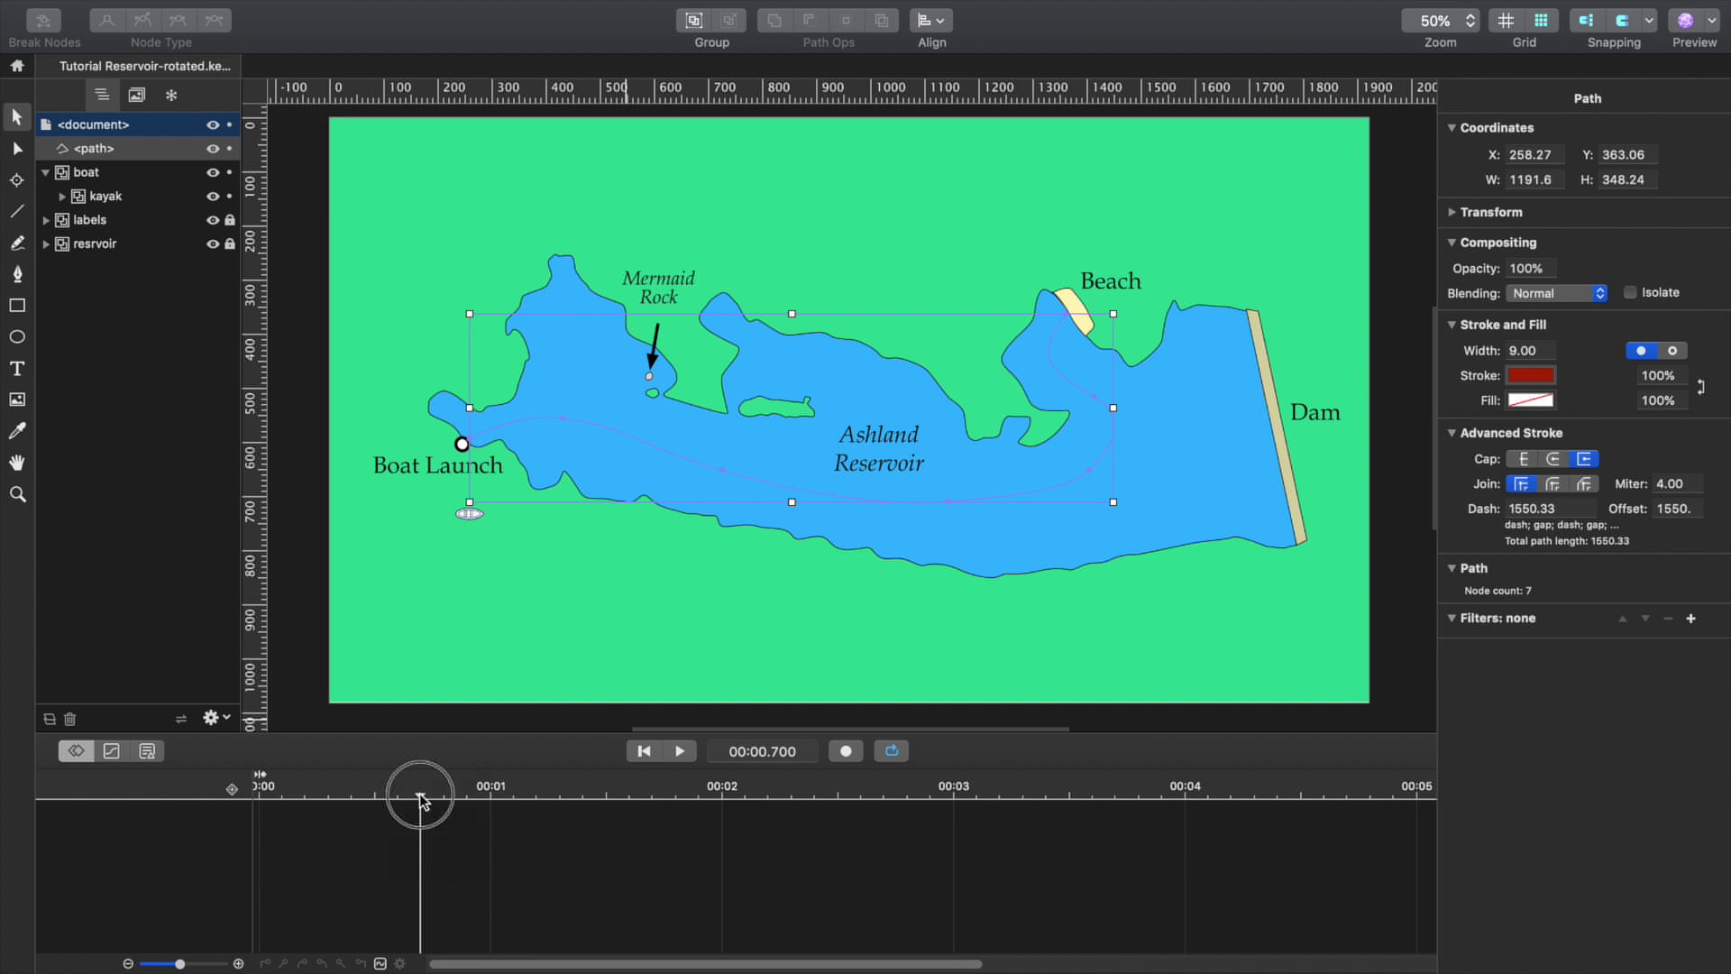
Enable Auto-Keyframe, zoom the timeline out, and place the playhead at 00:07.
left_click_drag(418, 797, 193, 798)
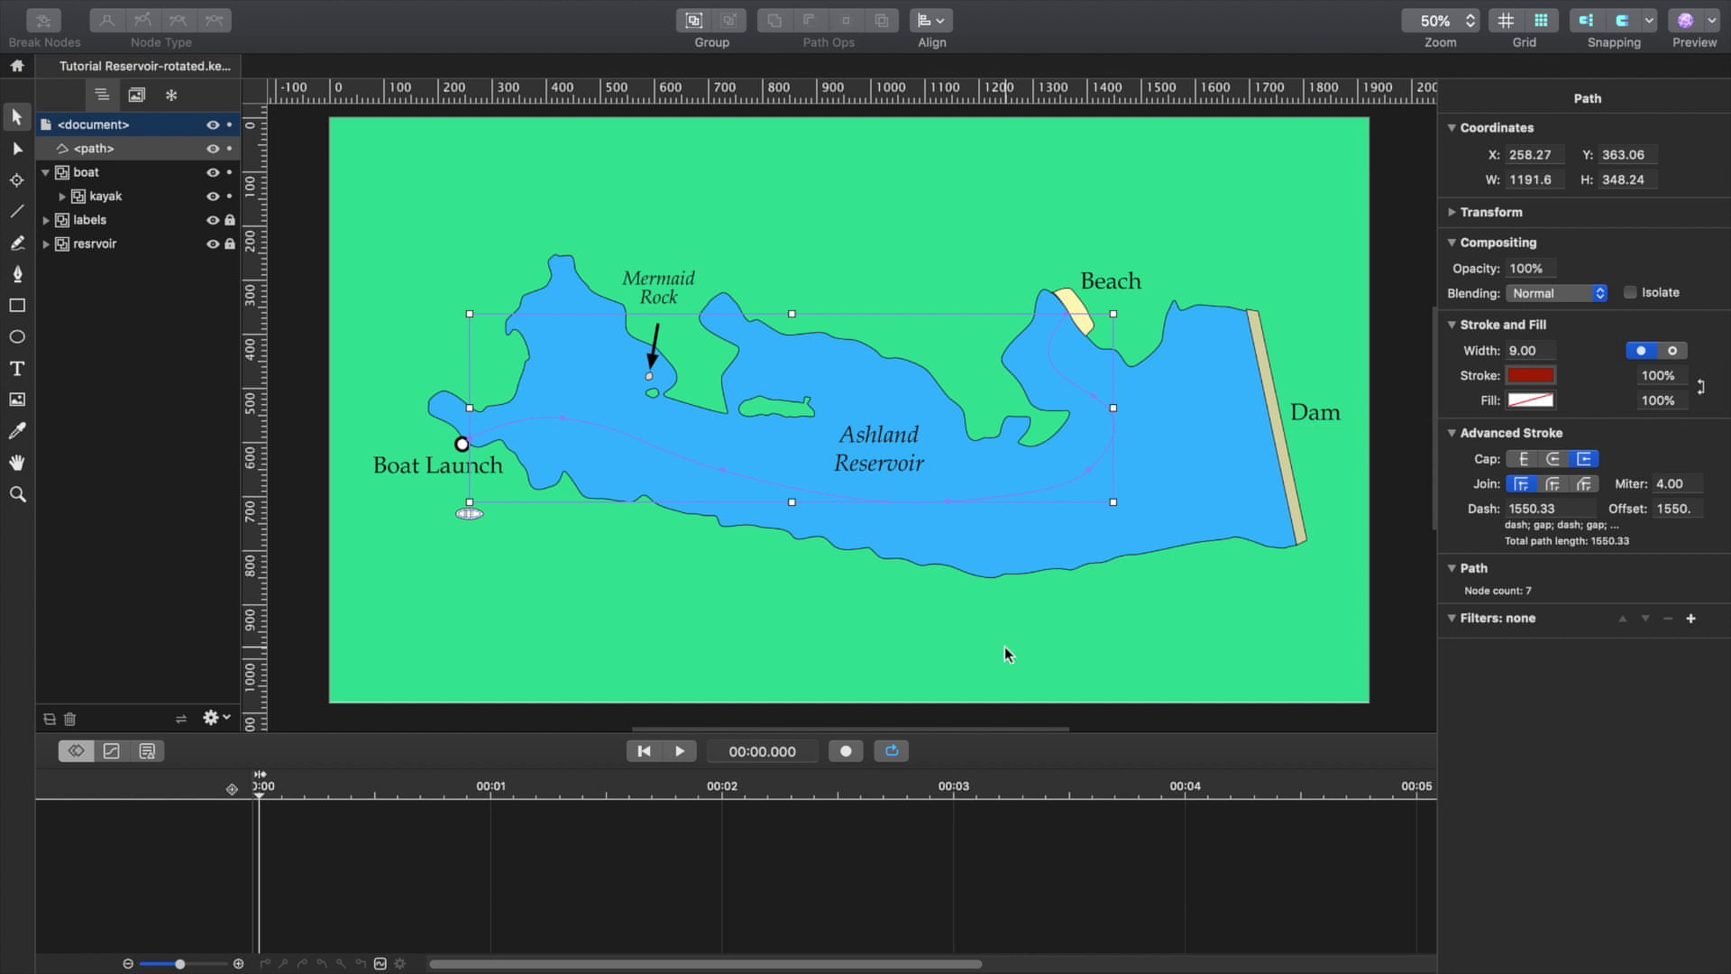
left_click(846, 751)
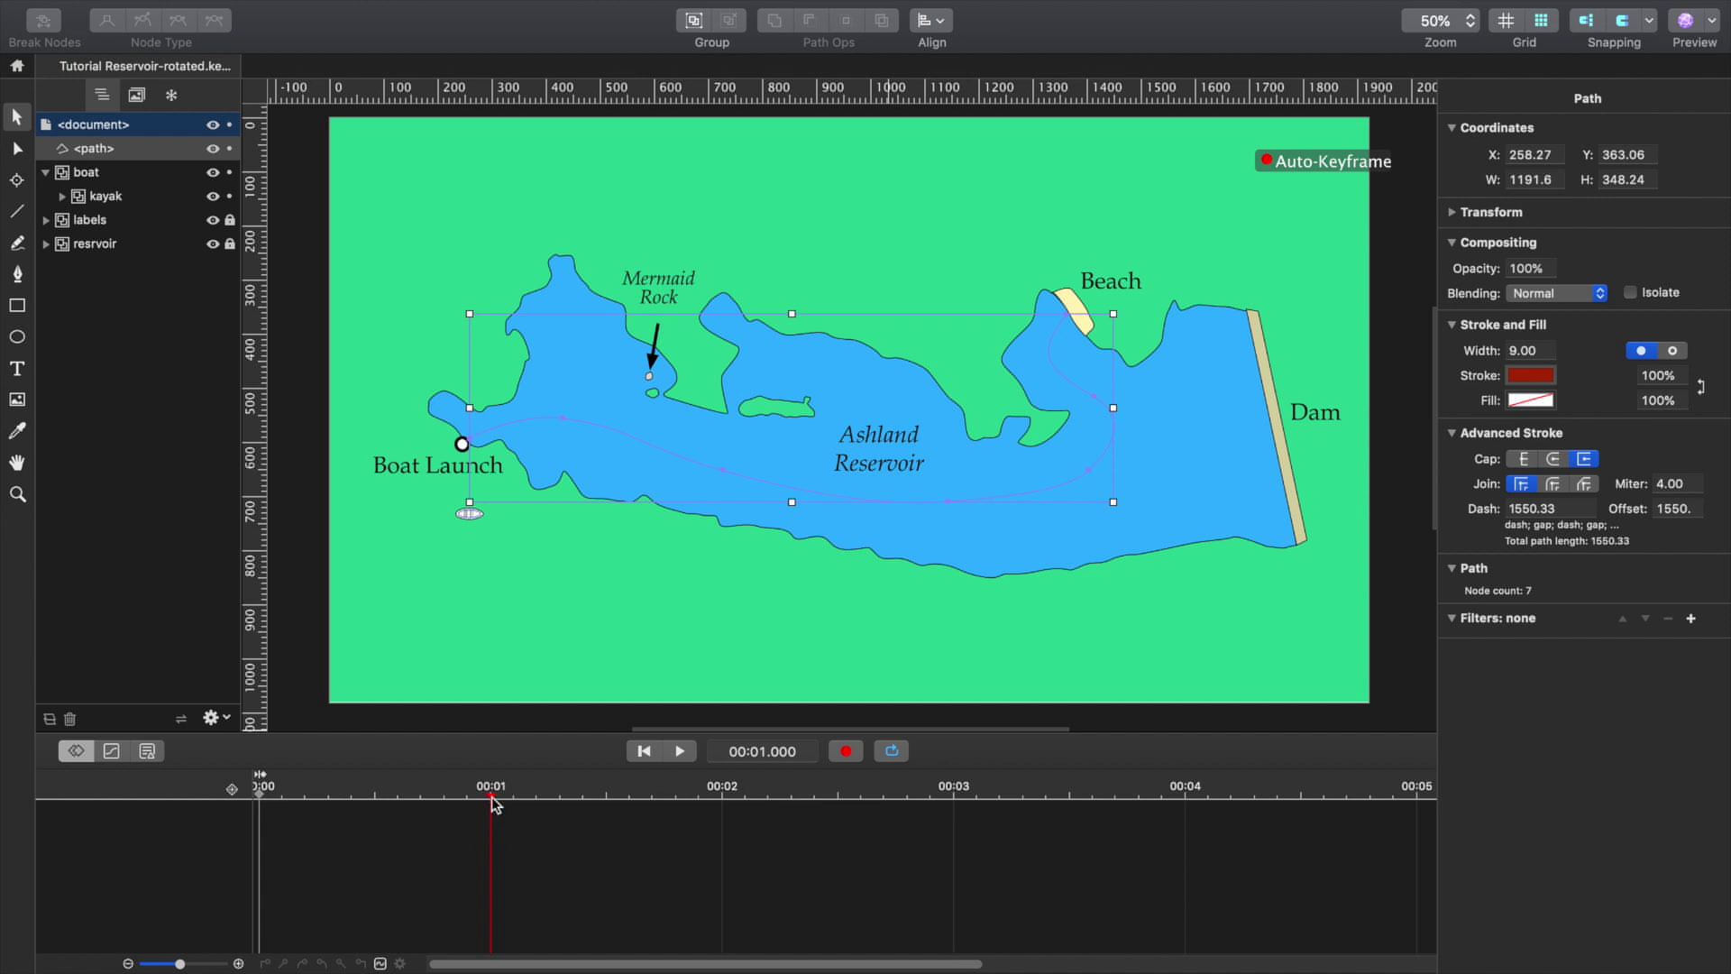
left_click_drag(490, 815, 1301, 817)
left_click_drag(180, 964, 171, 964)
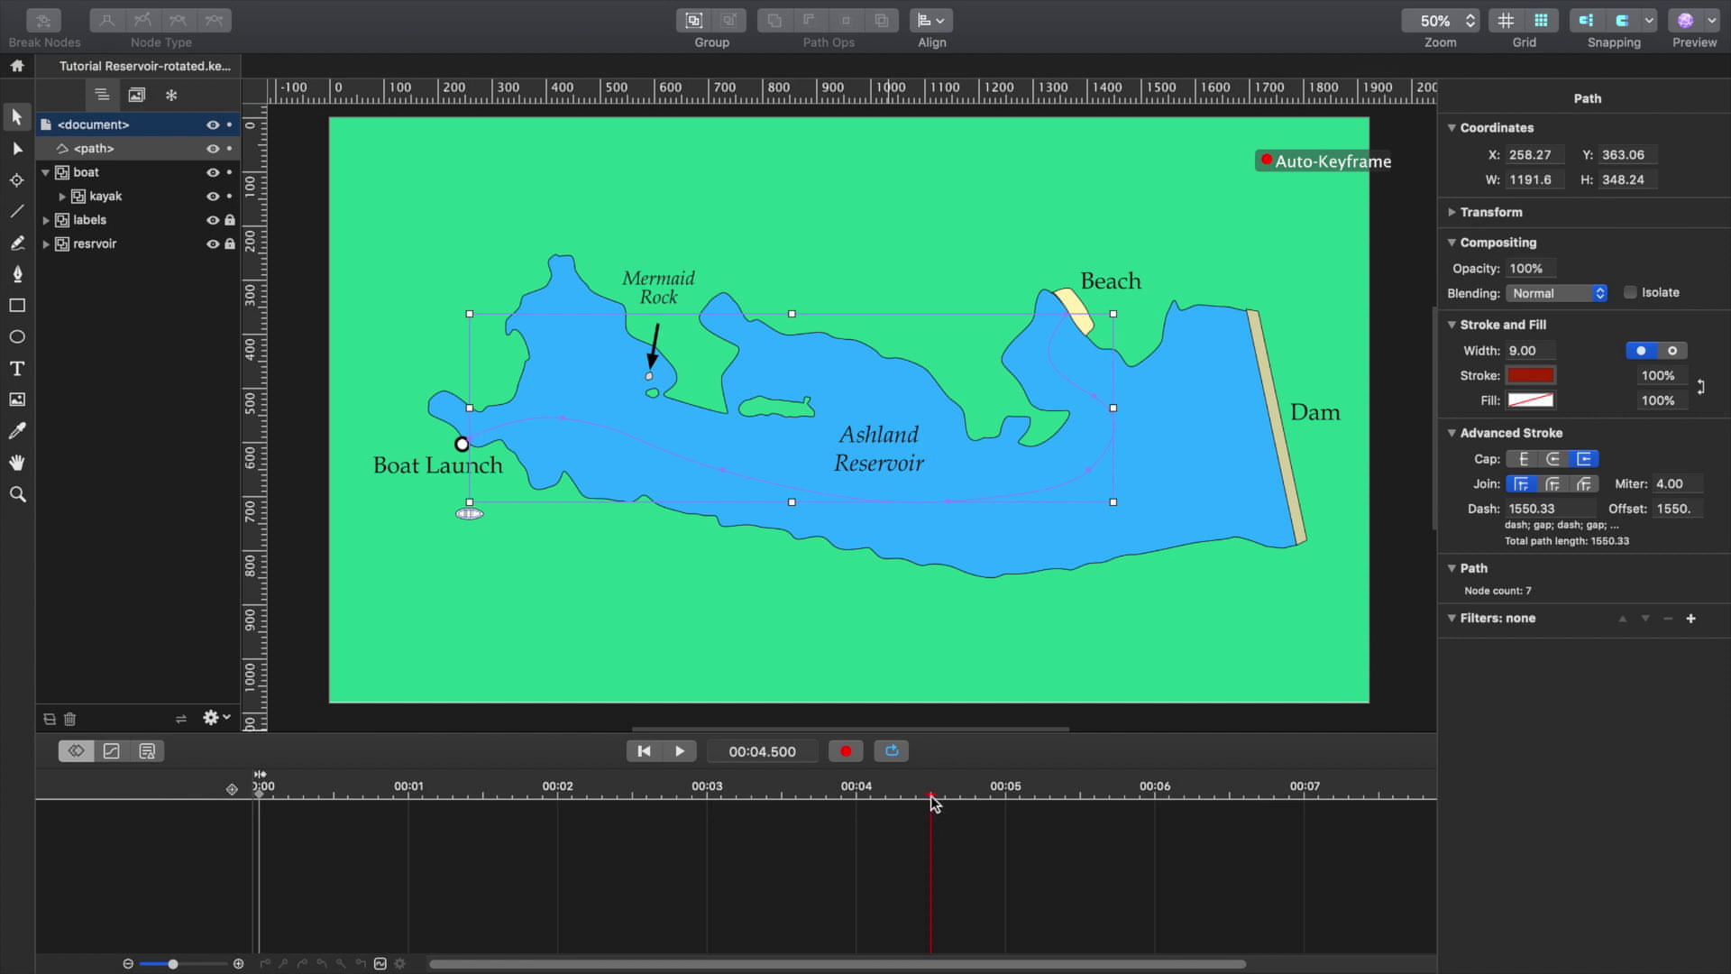
left_click_drag(933, 795, 1308, 817)
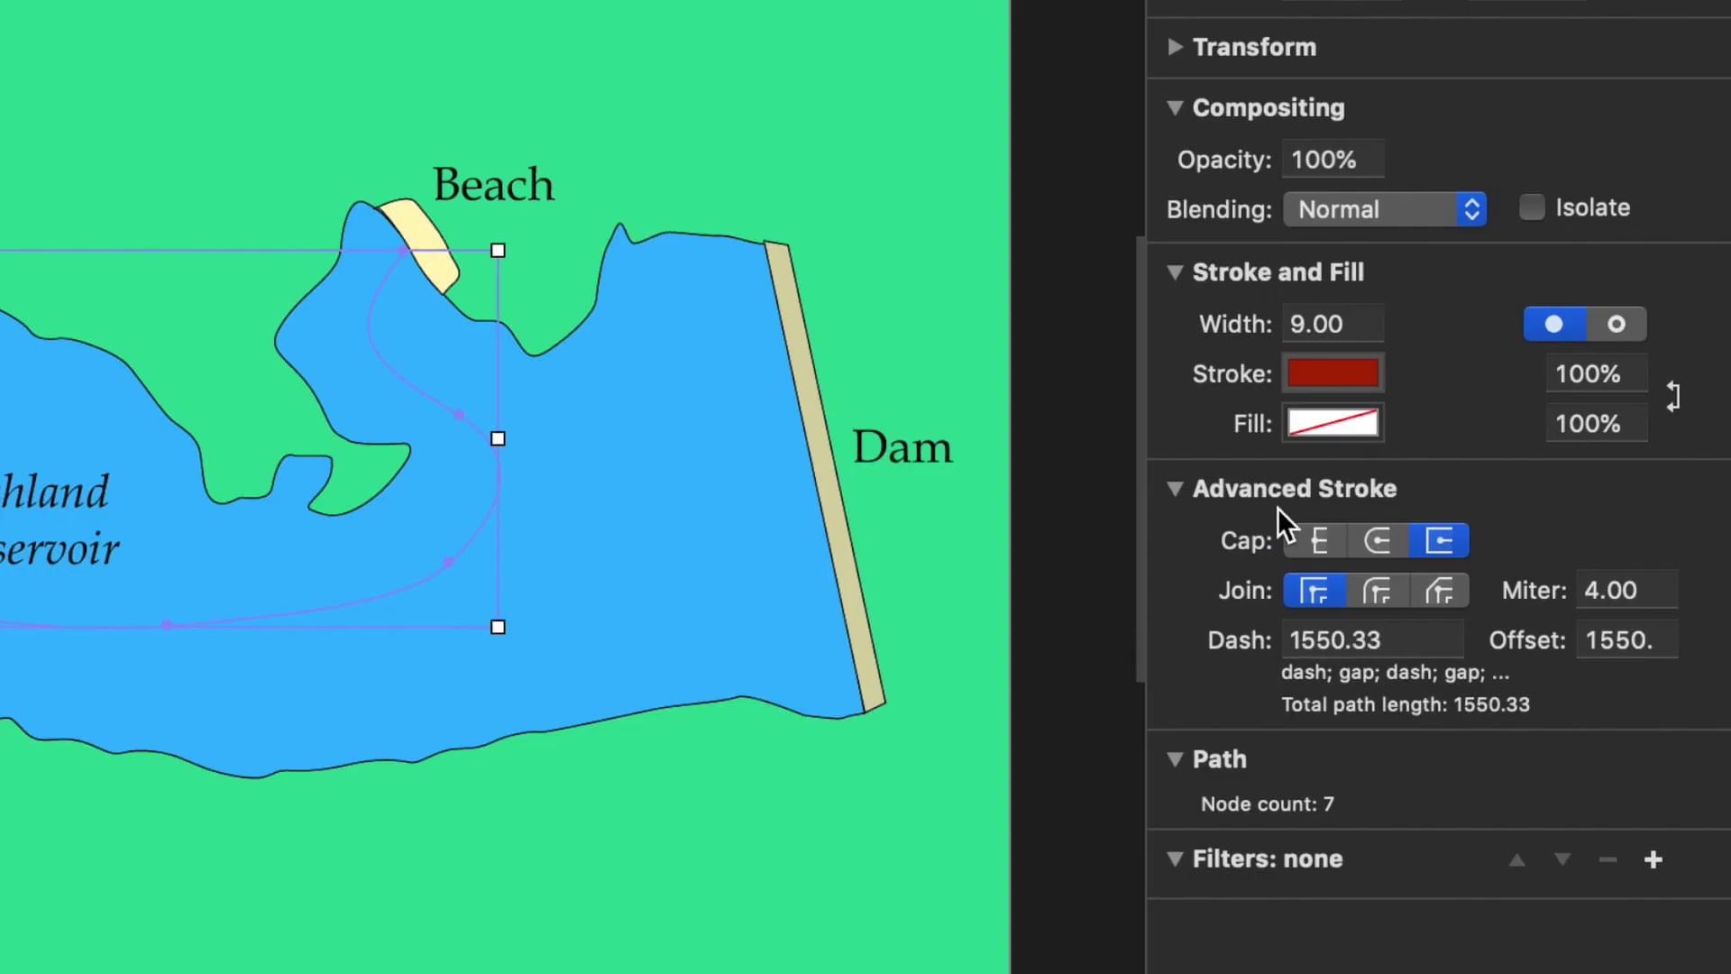
Set Stroke Dash Offset to 0 at 00:07, keyframing the full route reveal.
double_click(1615, 639)
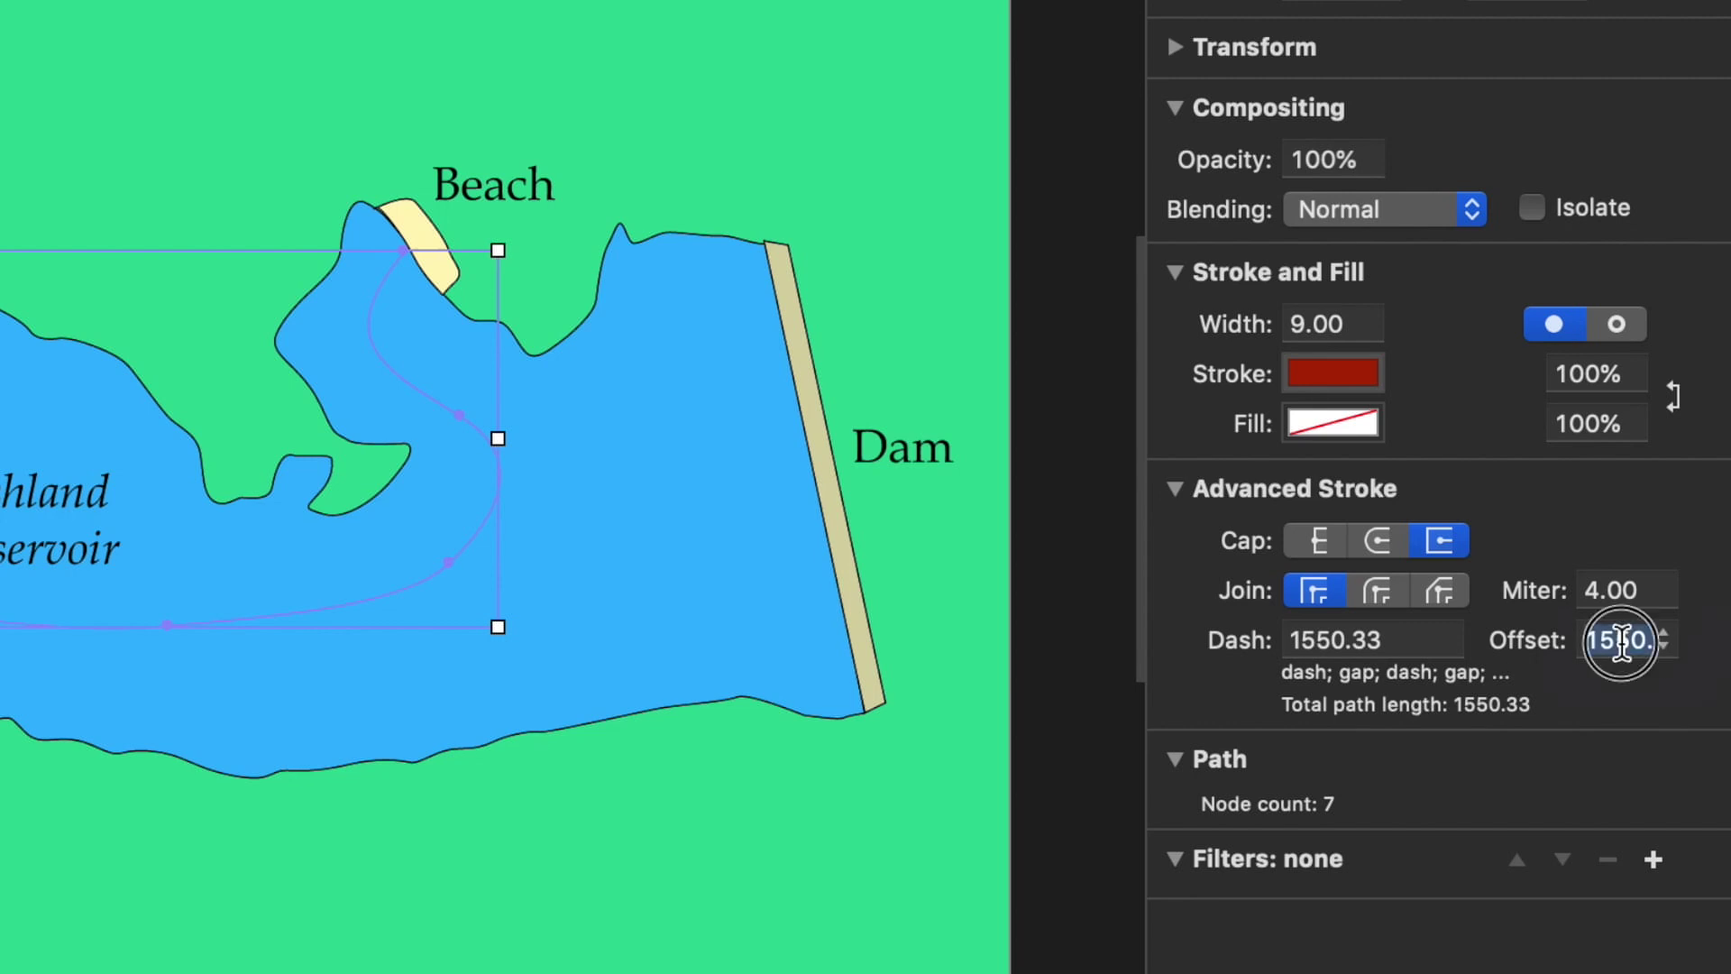
type("0")
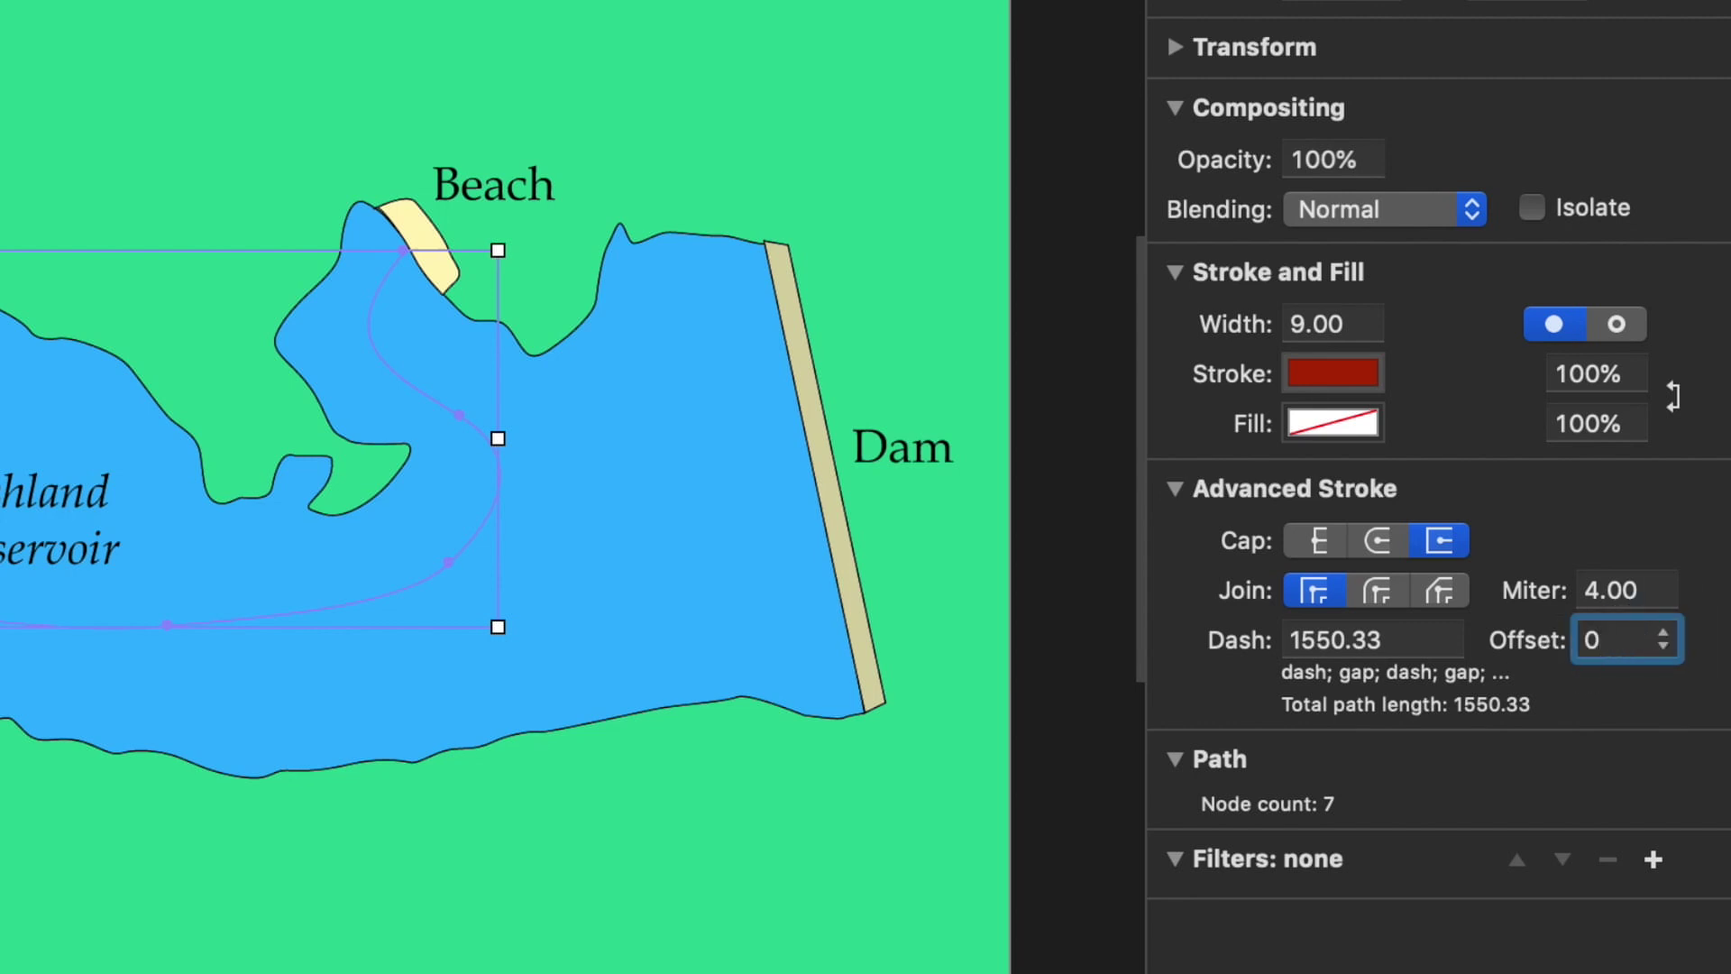
key("Return")
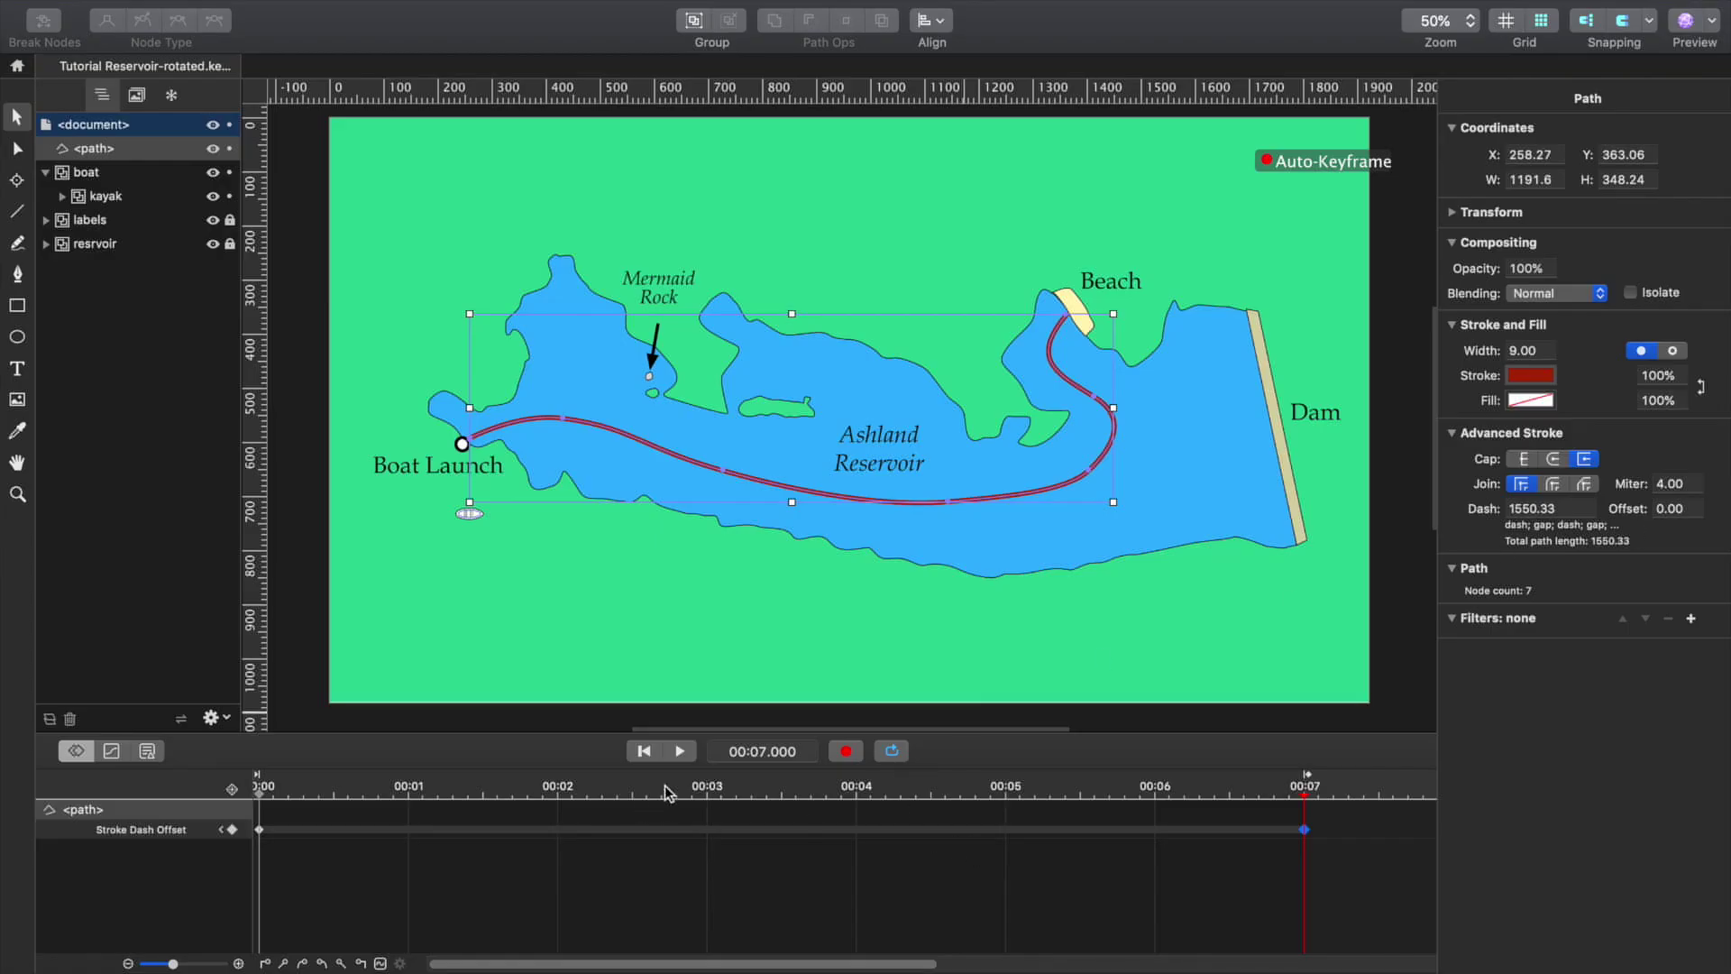
Turn Auto-Keyframe off, rewind, play back the route drawing to Beach, then scrub back.
left_click(848, 754)
left_click(644, 753)
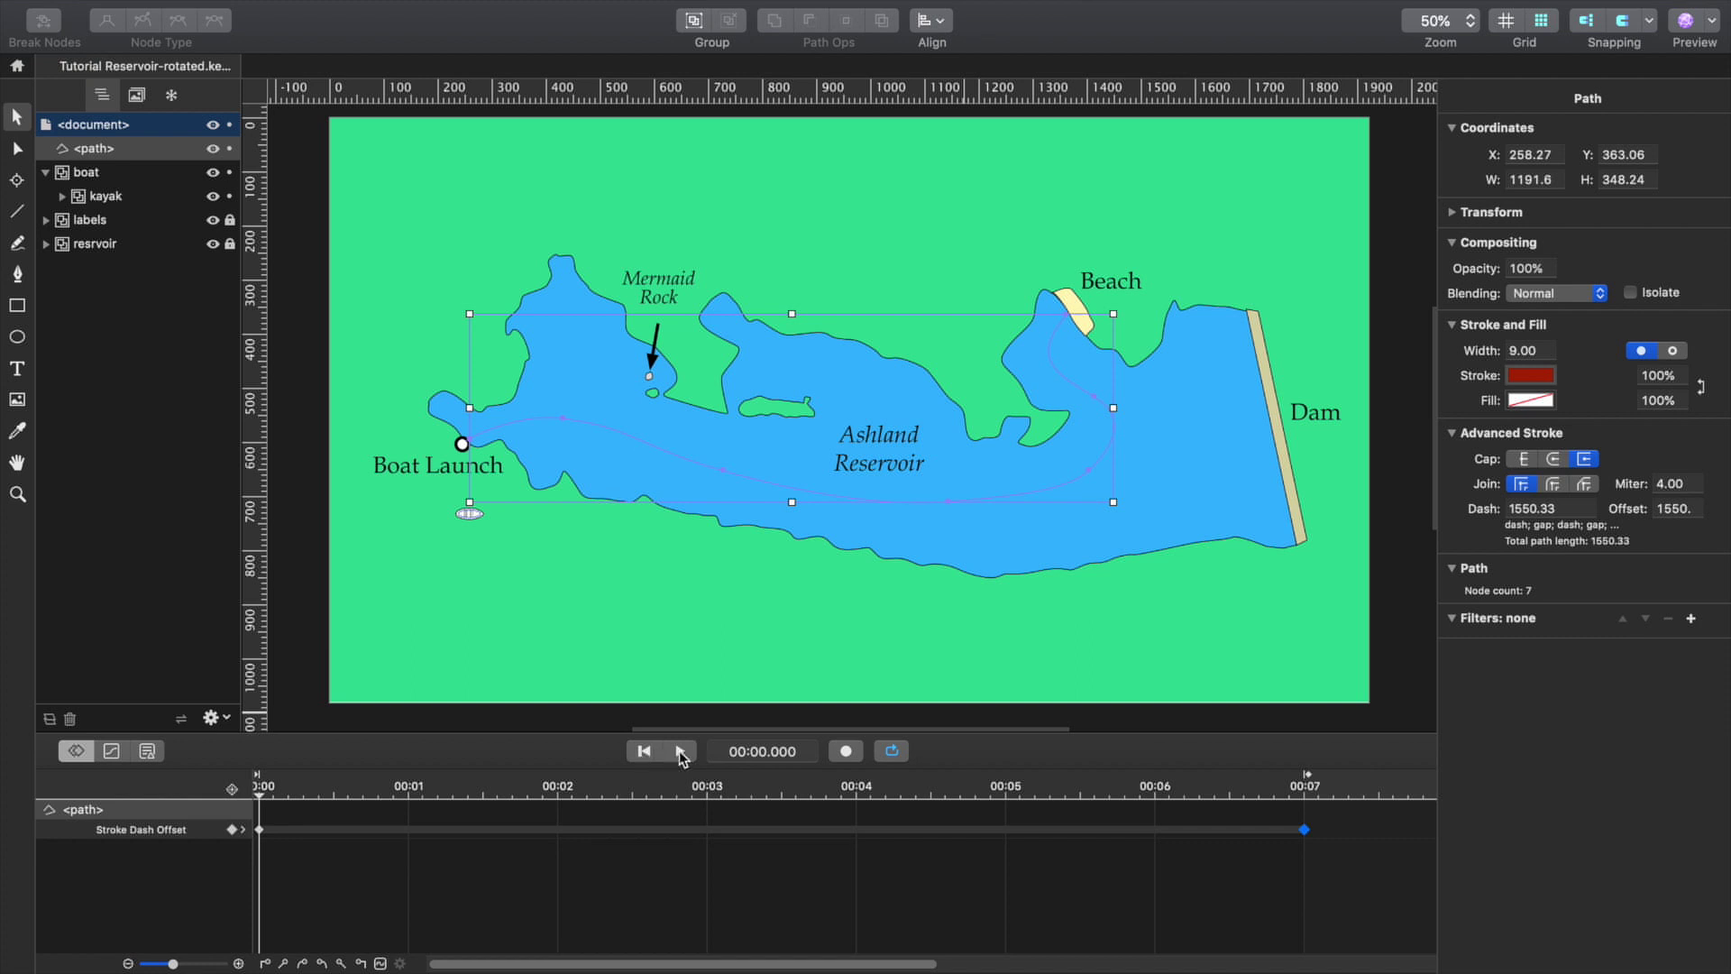
left_click(680, 753)
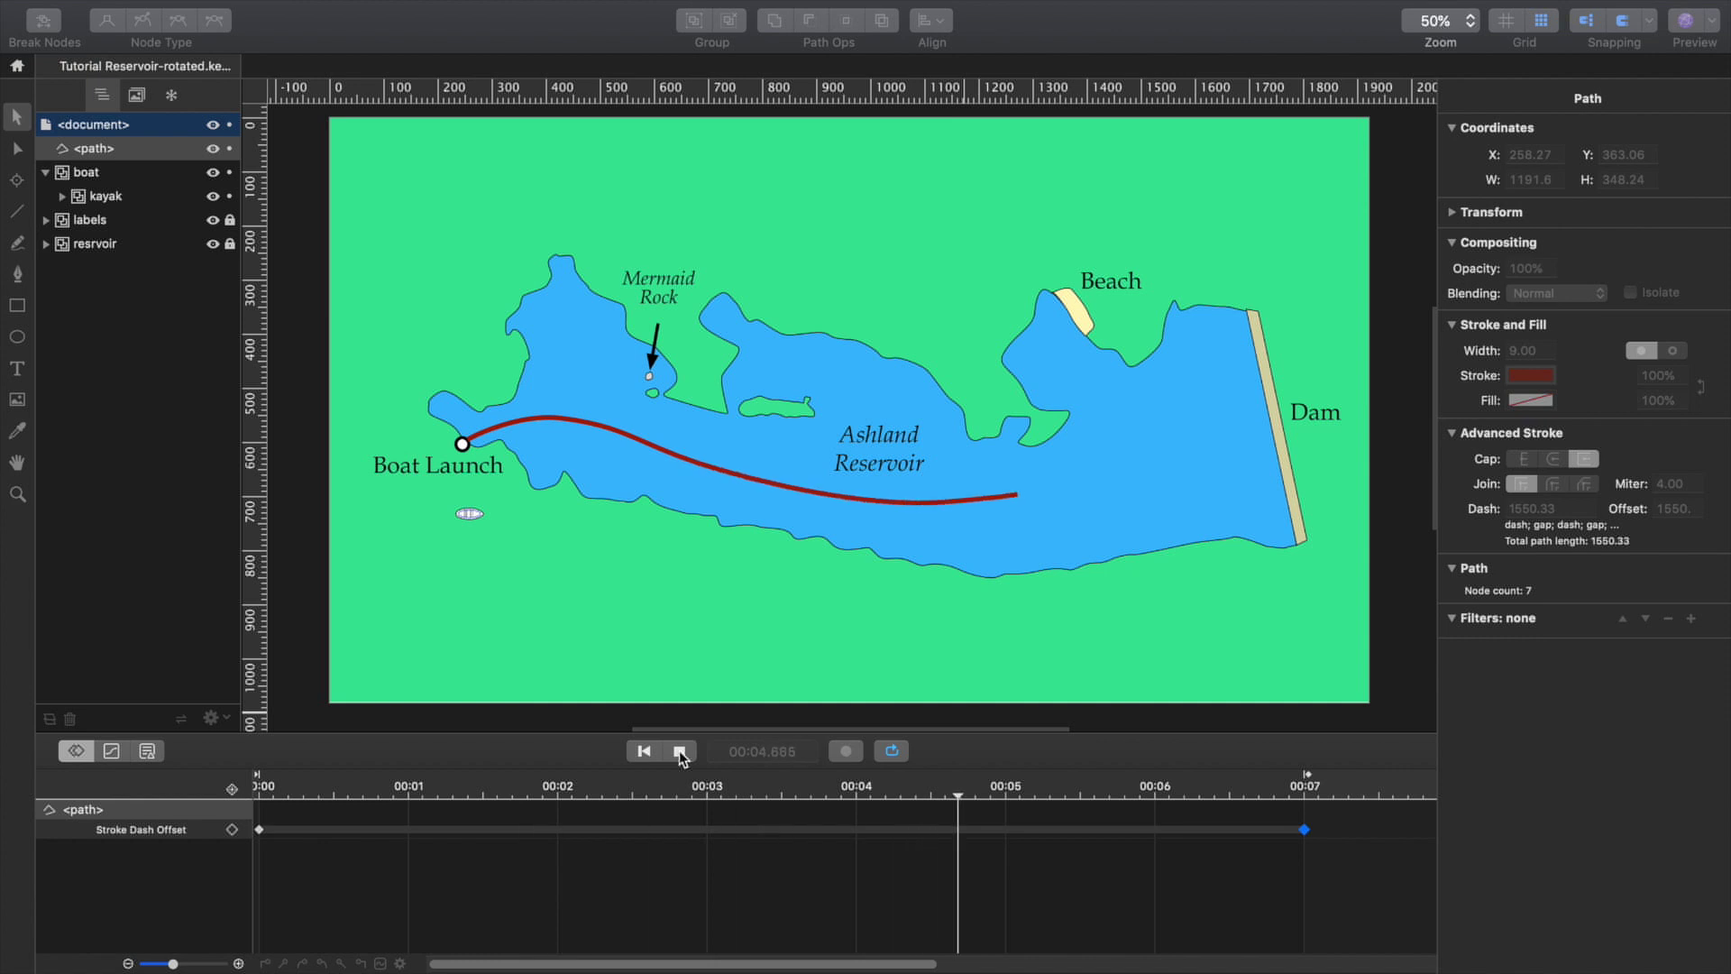
left_click(680, 752)
left_click(680, 751)
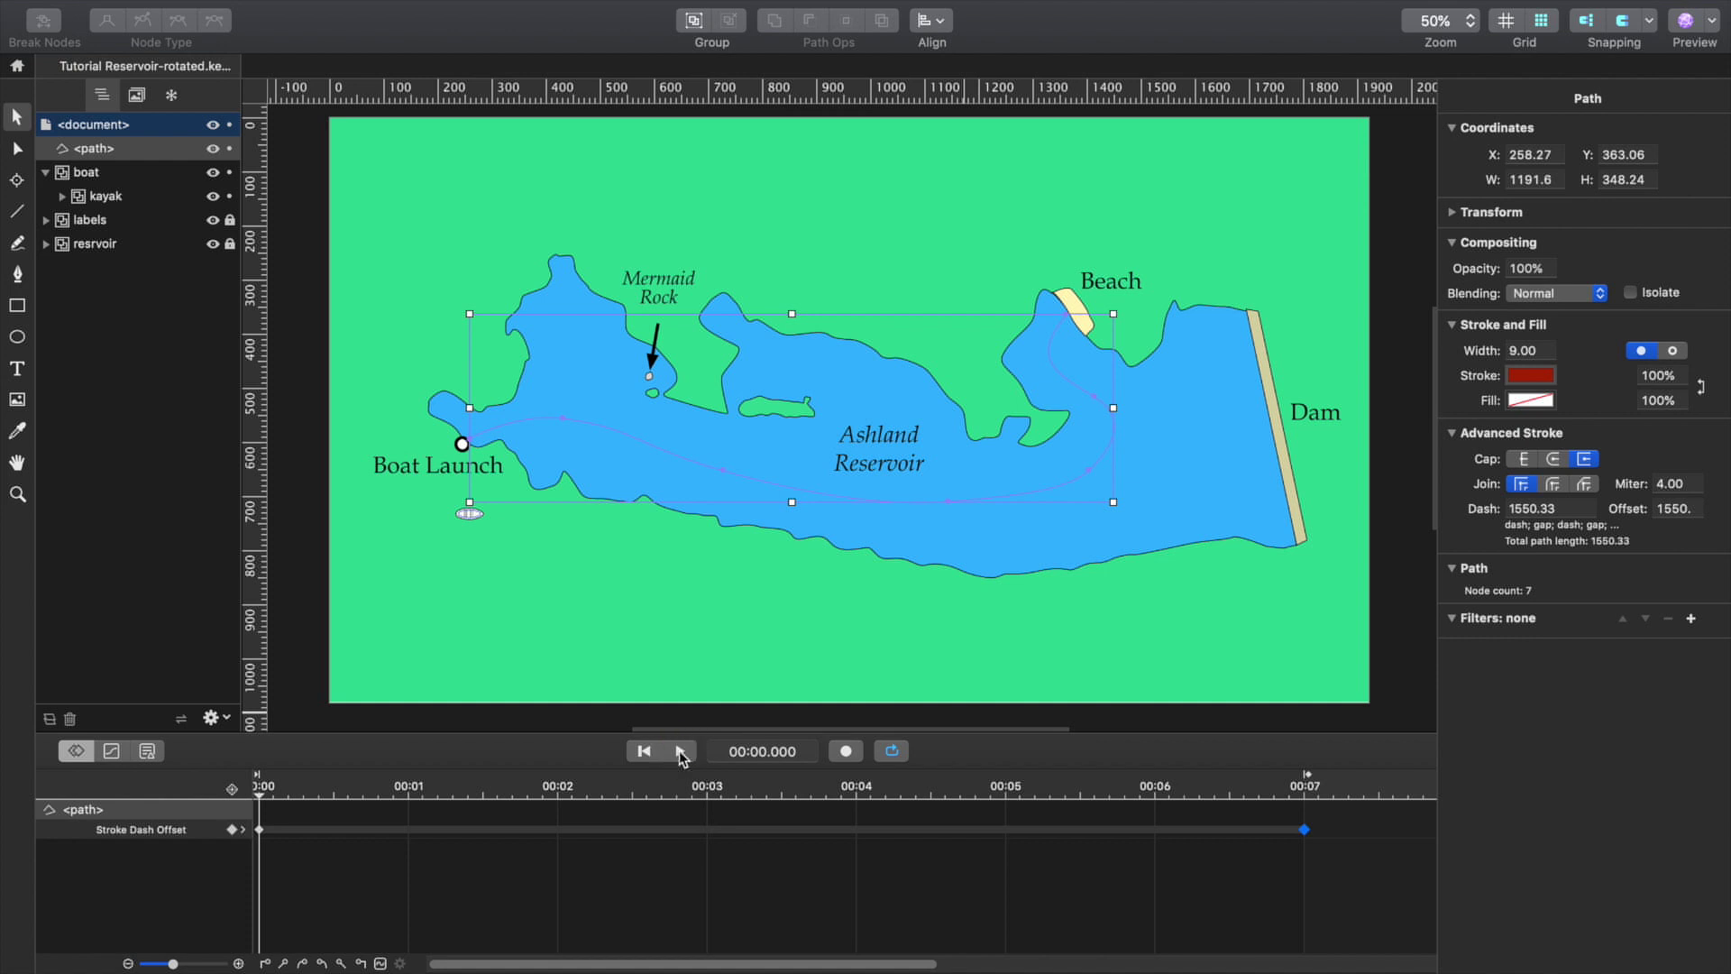
left_click(681, 752)
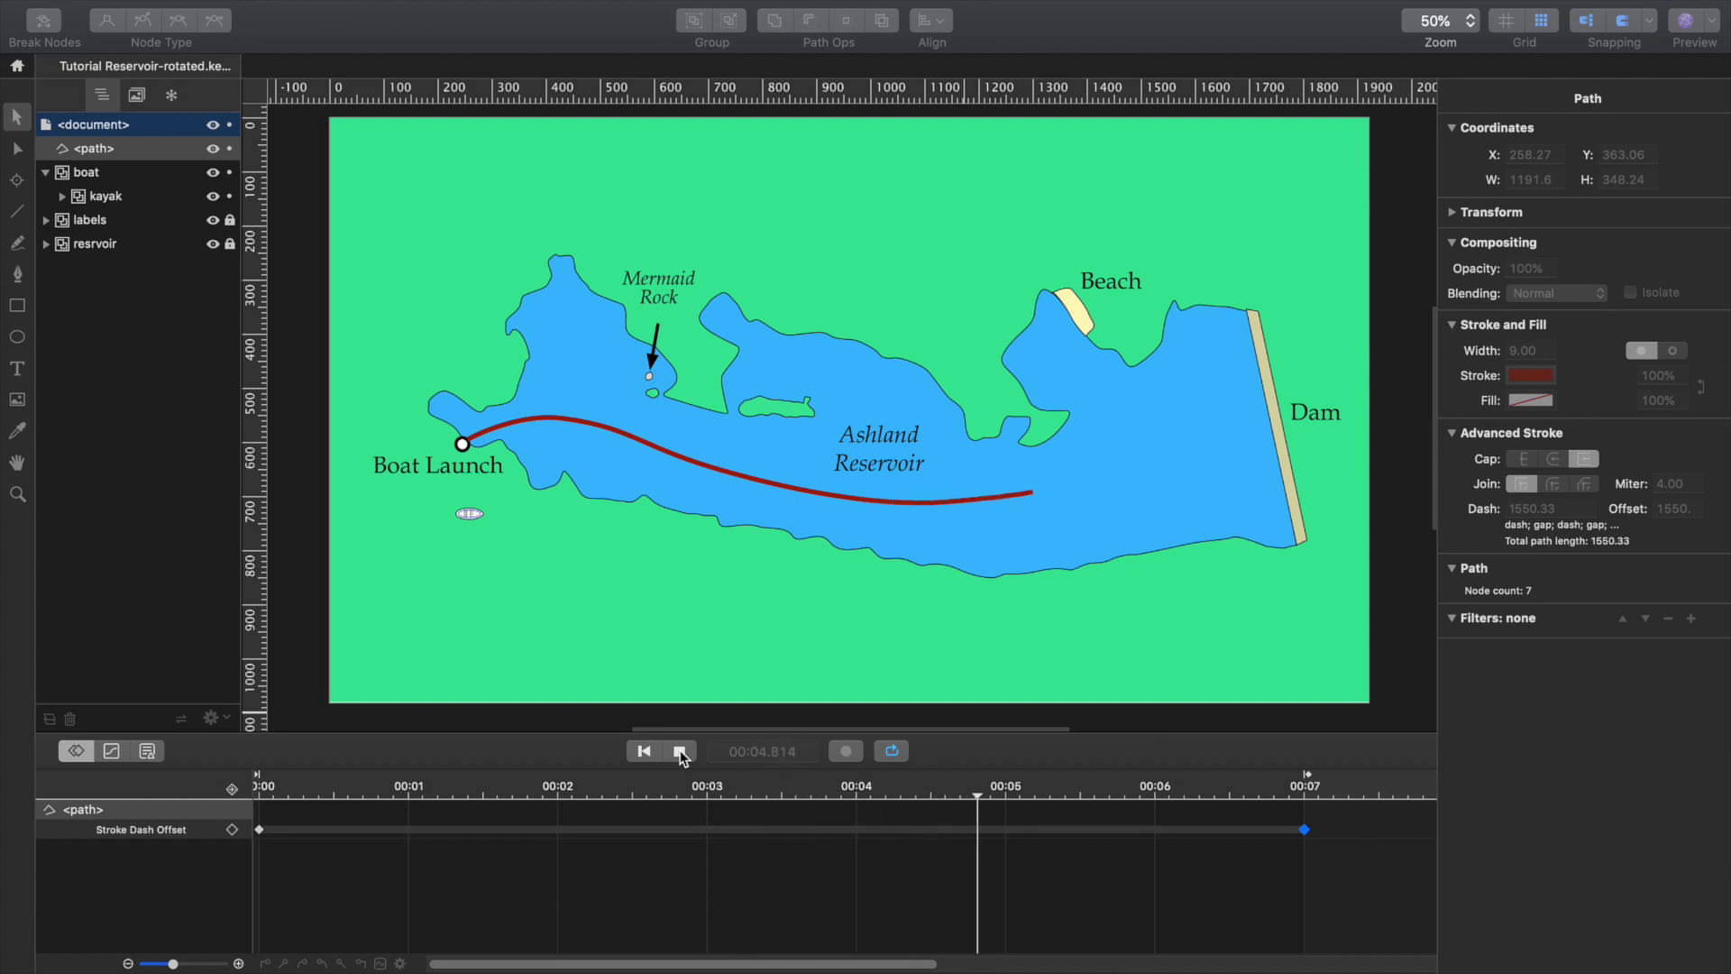
left_click(680, 752)
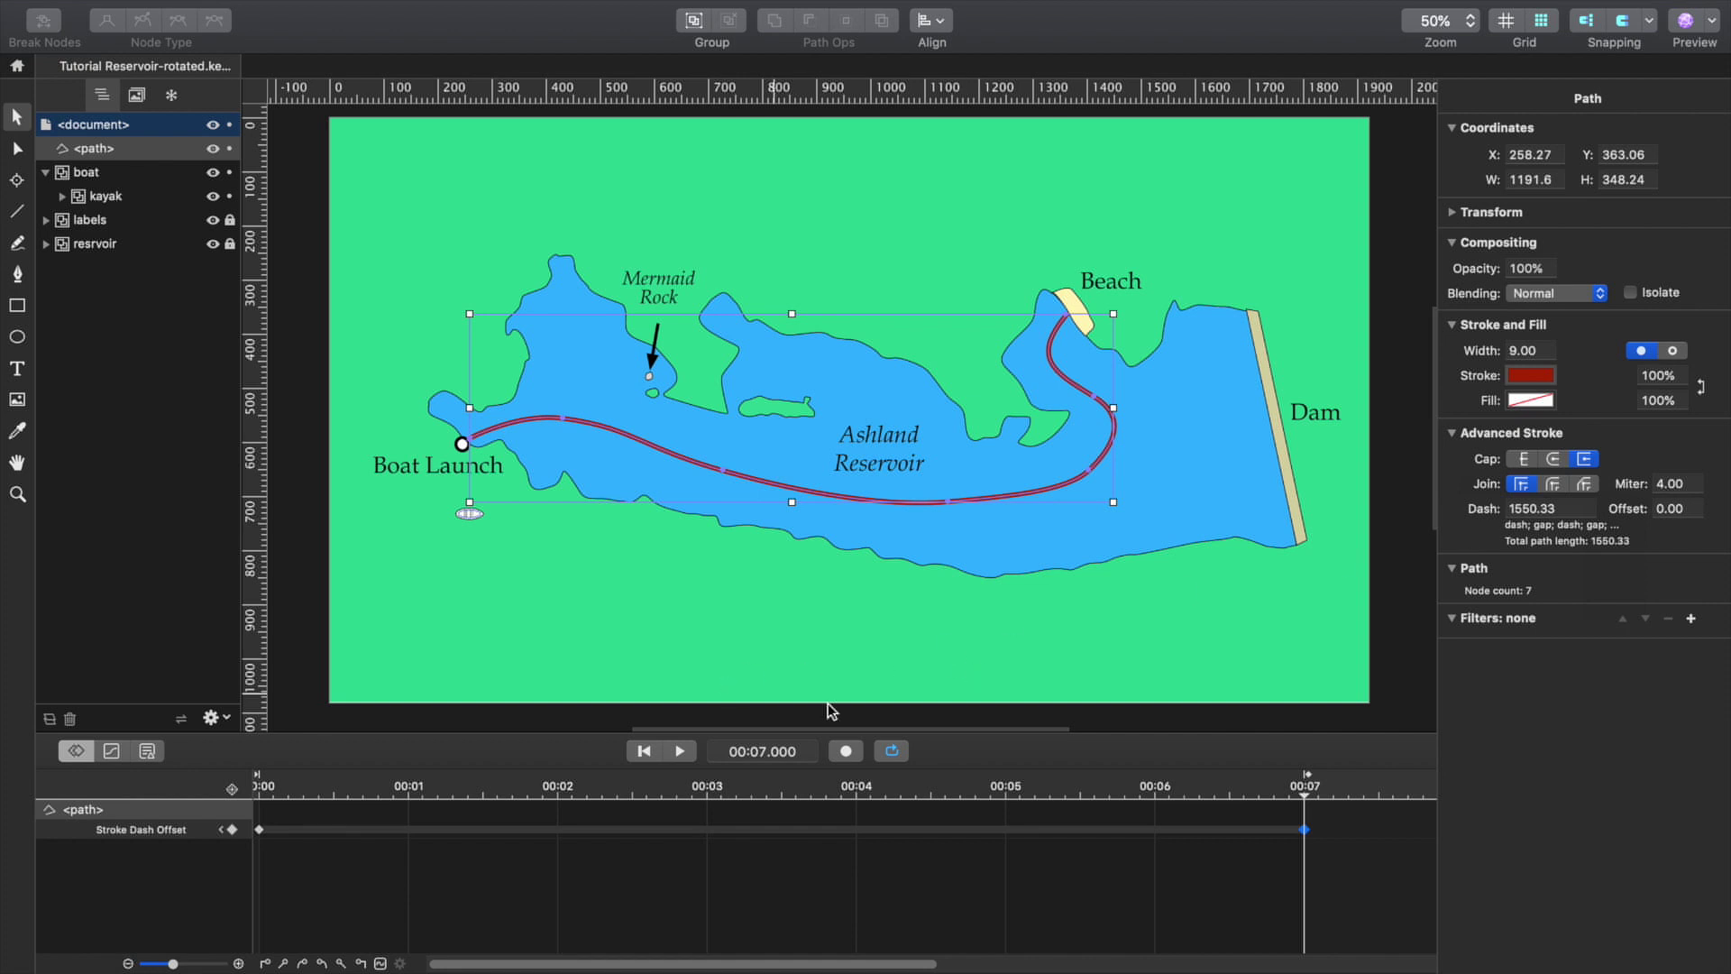
left_click_drag(1302, 795, 236, 799)
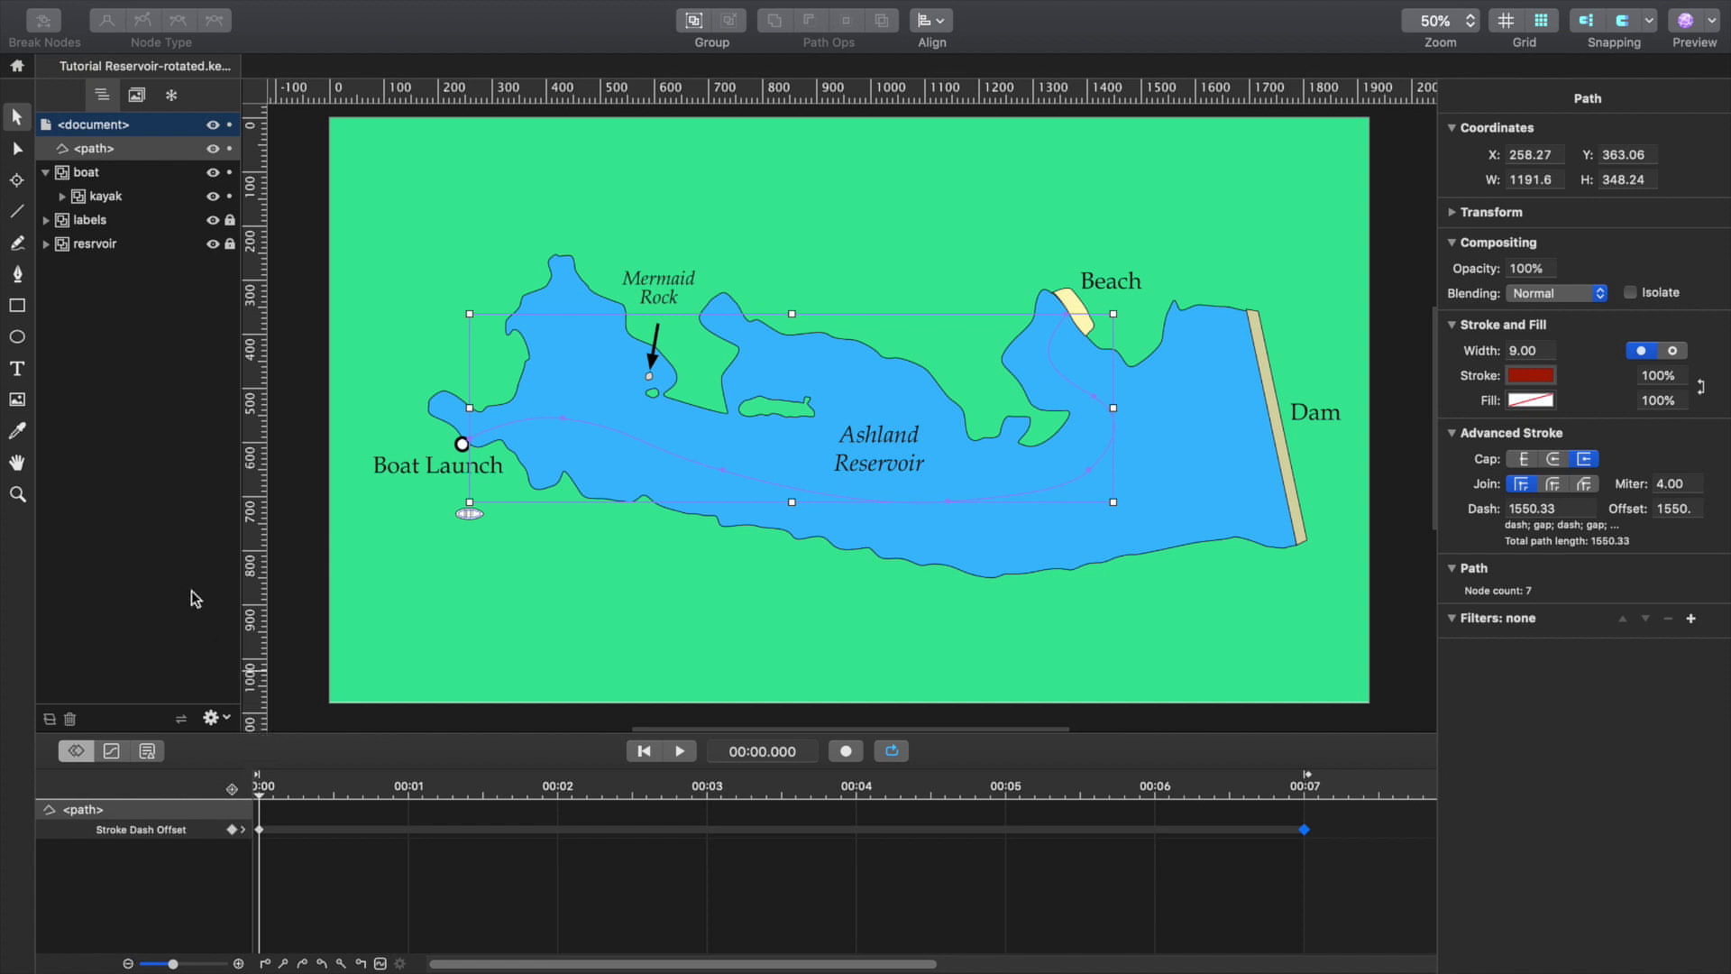
Rename the path layer to 'solid red line'.
double_click(95, 154)
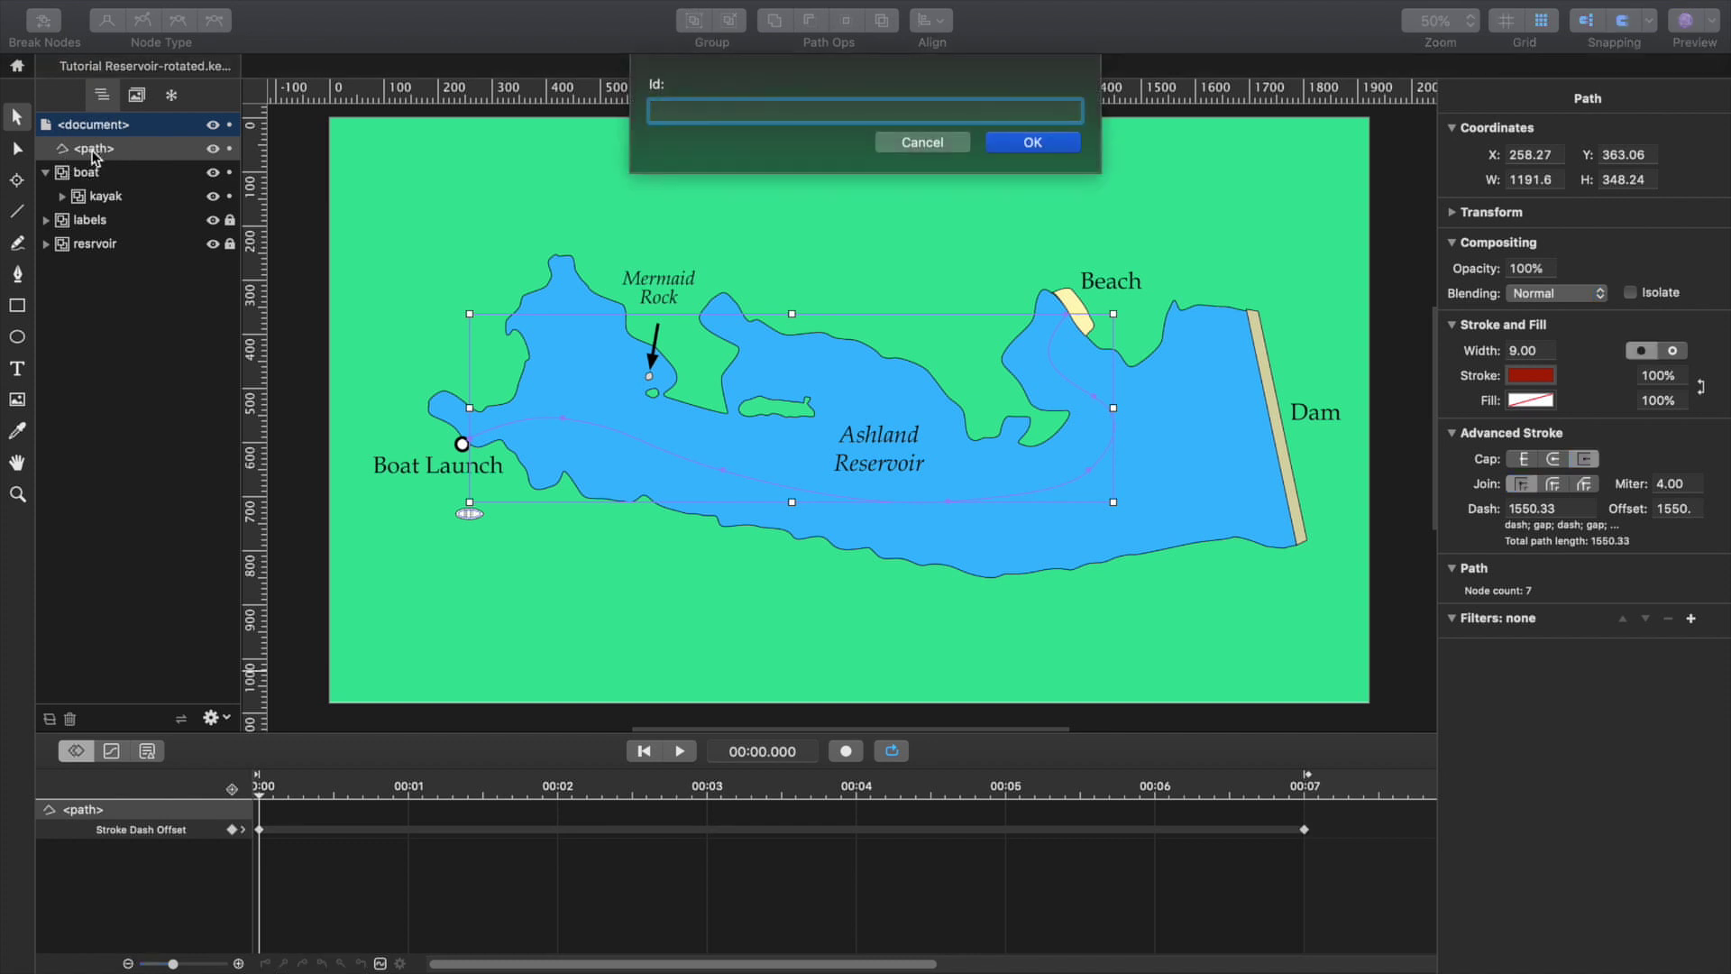
type("solid red line")
key("Return")
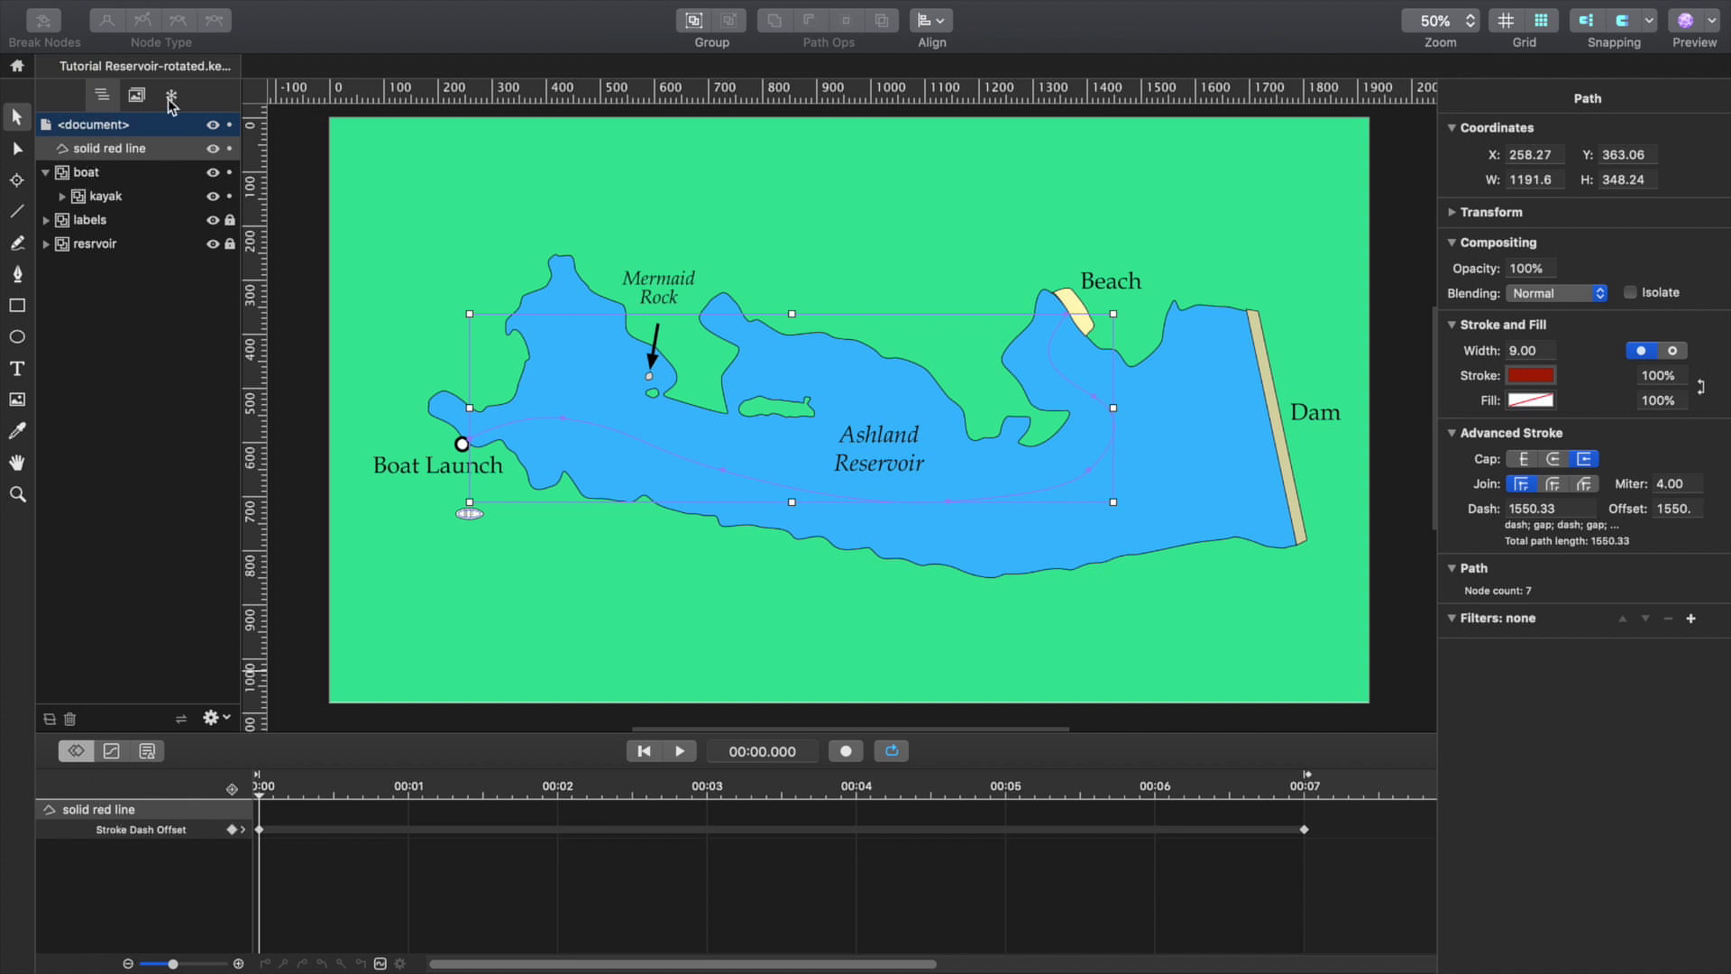
Duplicate the solid red line path and name the copy 'dotted line'.
mouse_move(329, 7)
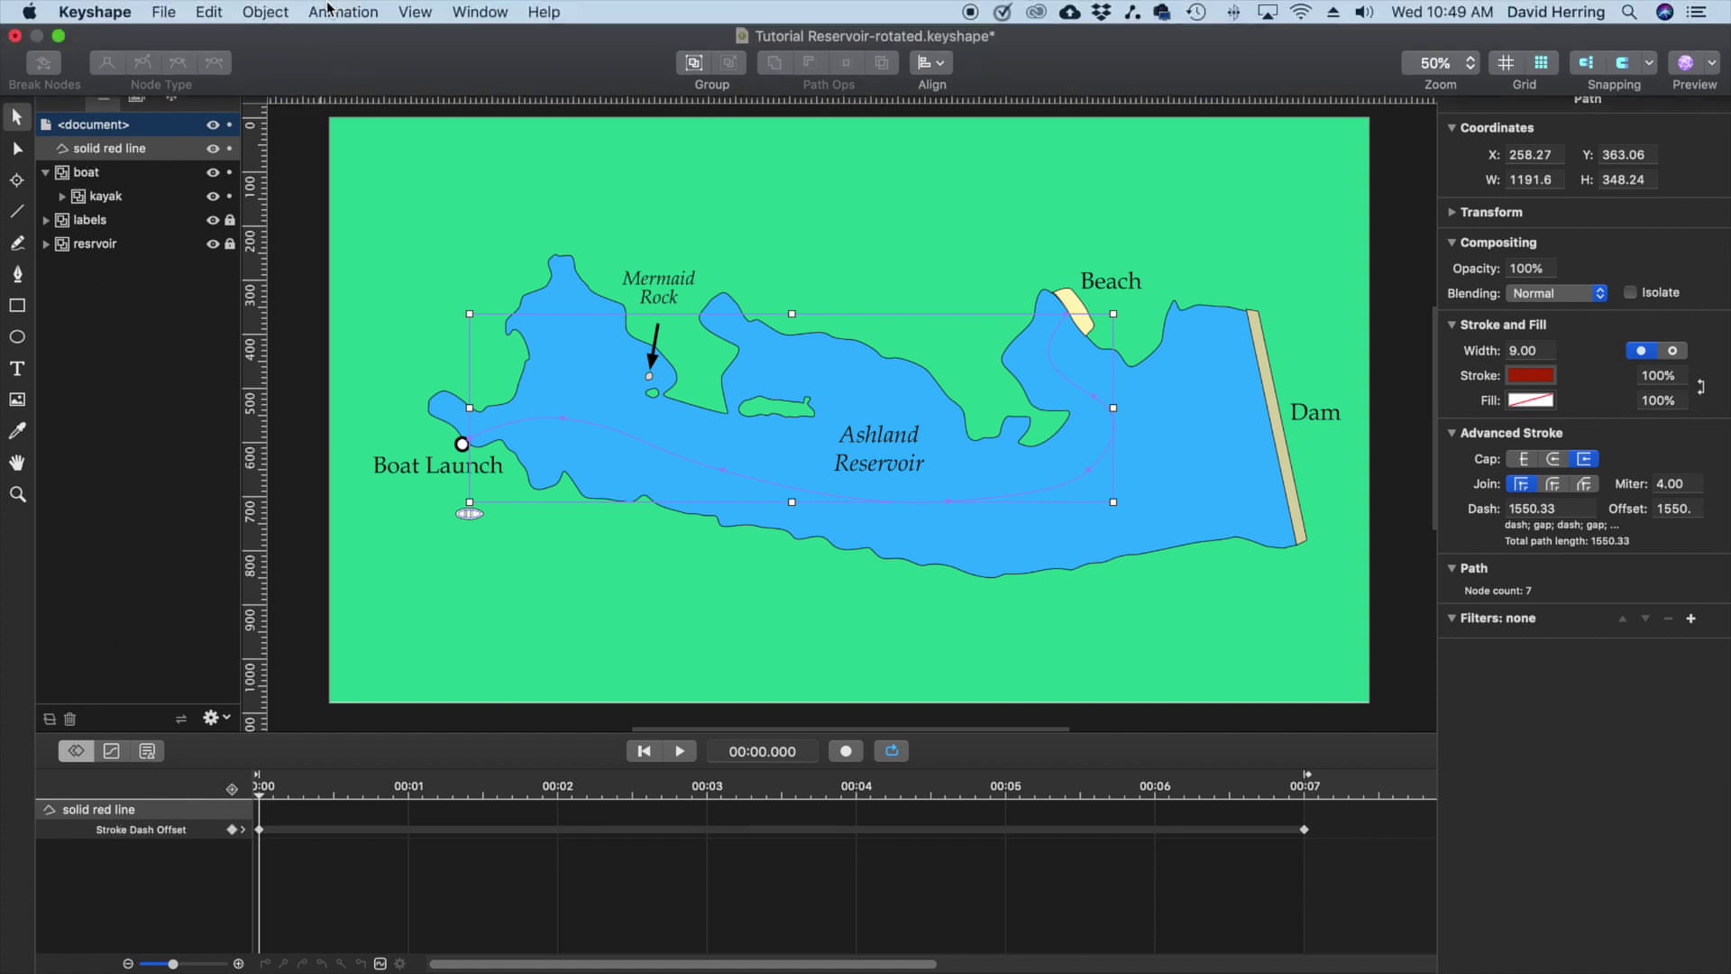
left_click(266, 11)
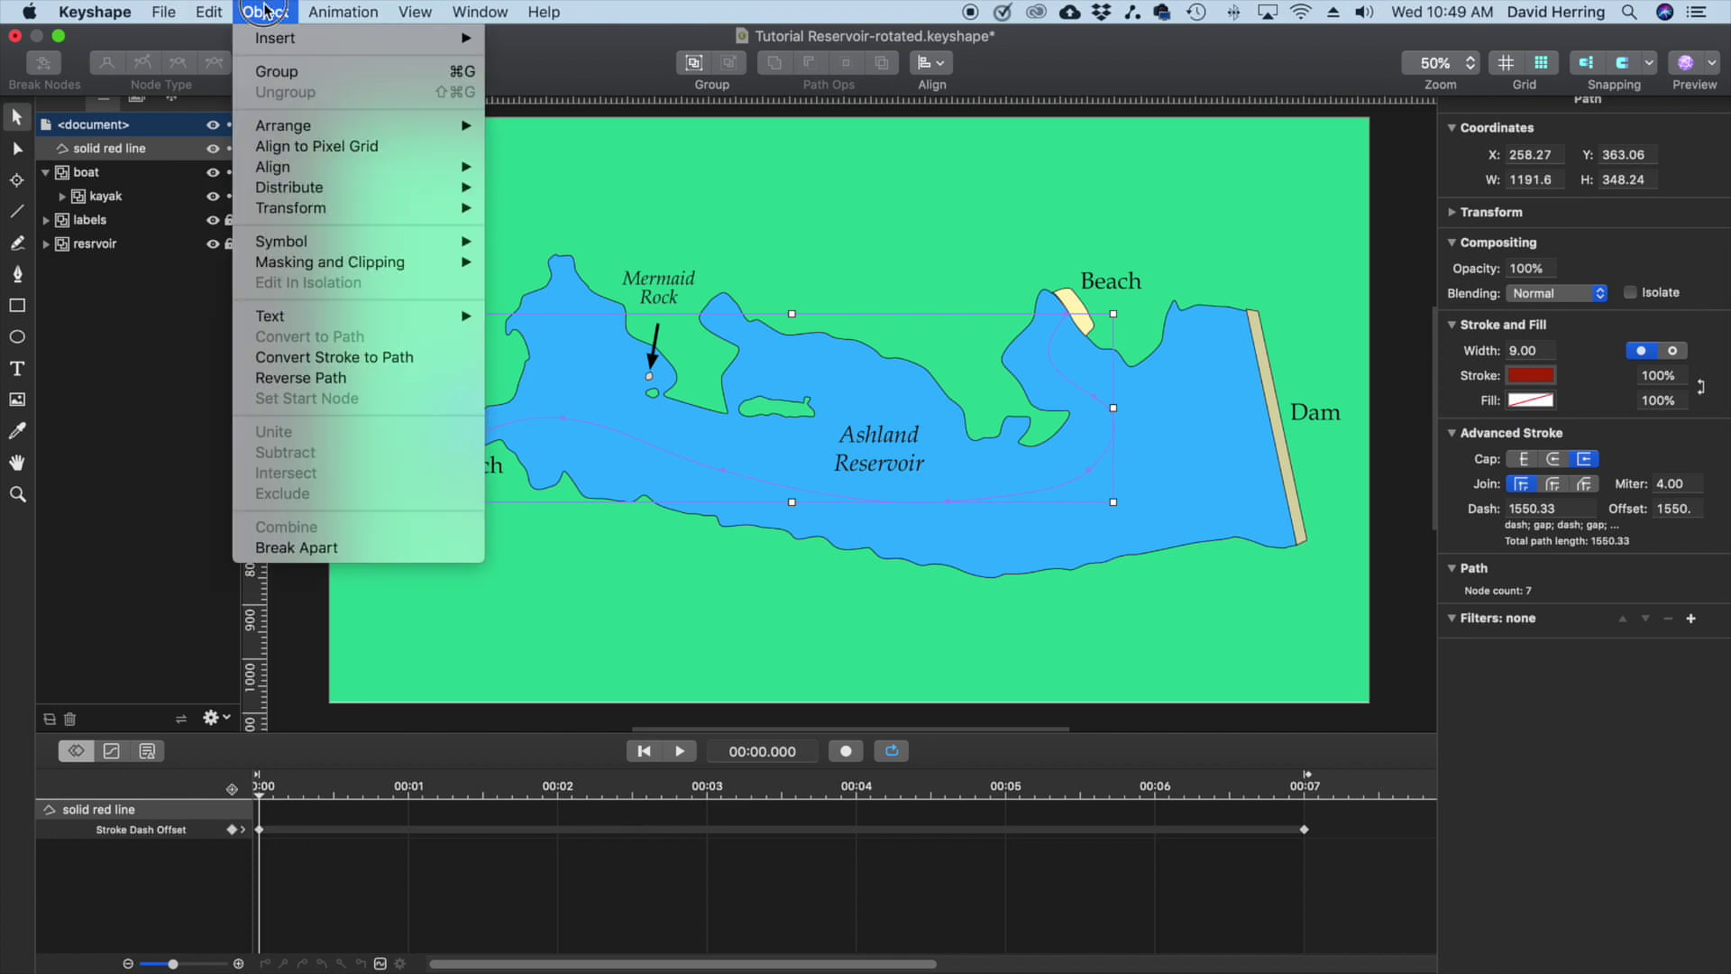
mouse_move(216, 11)
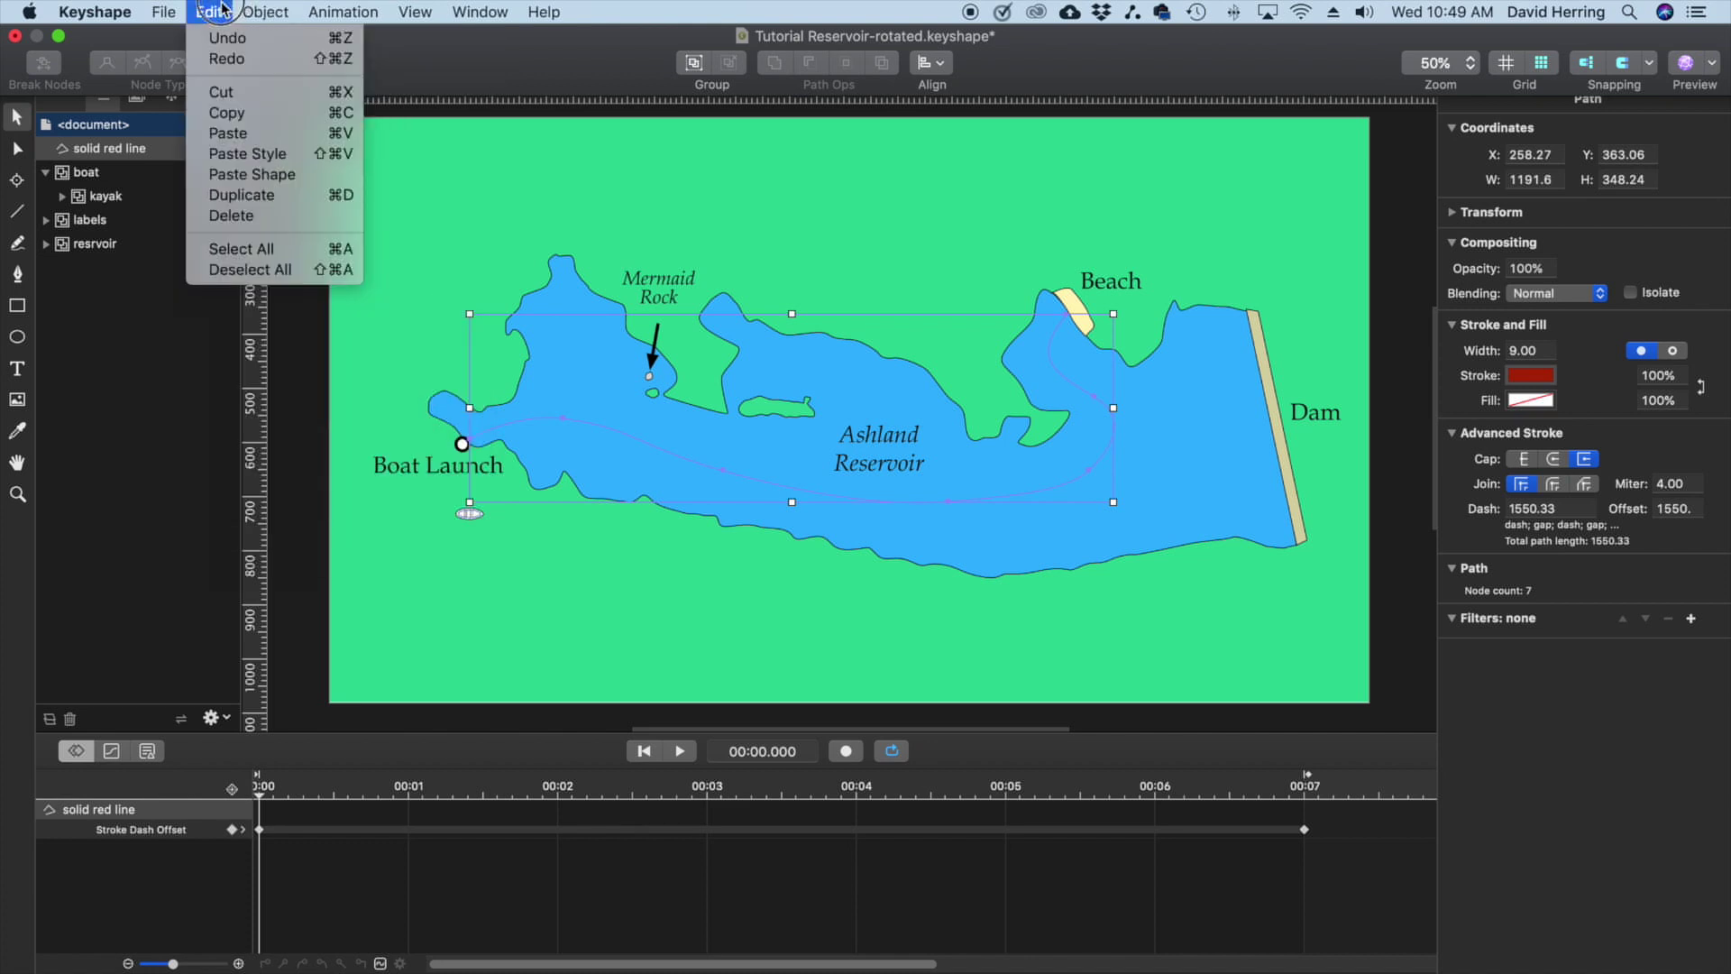
left_click(233, 194)
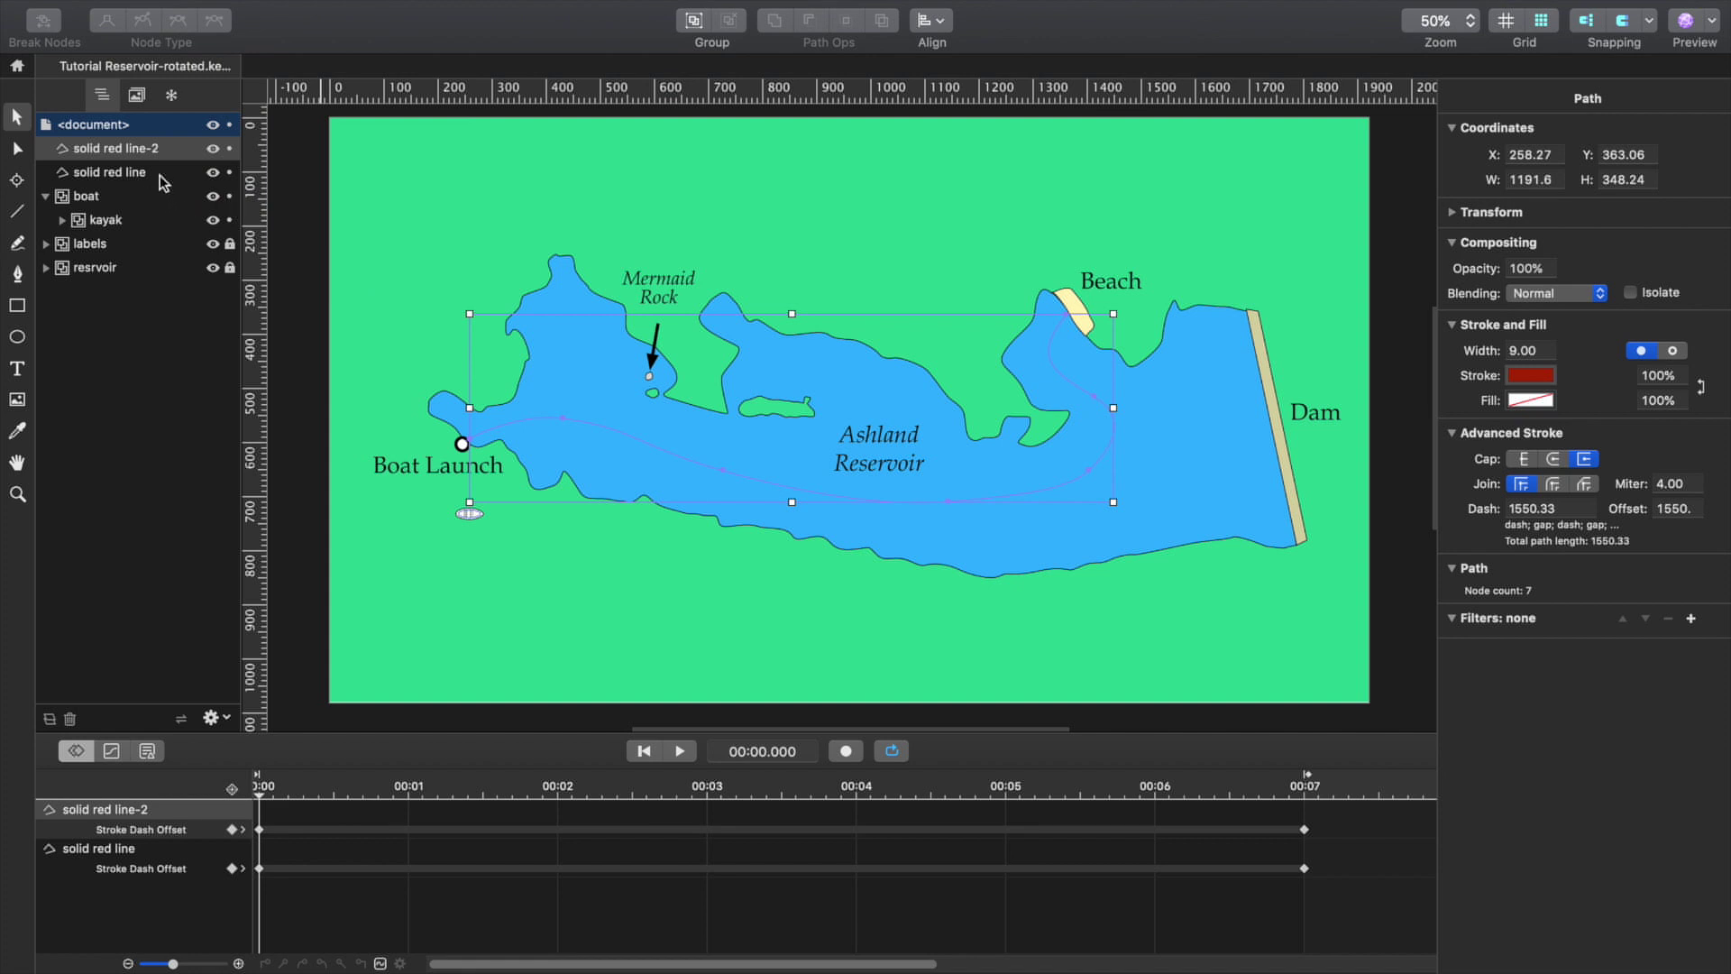
double_click(133, 156)
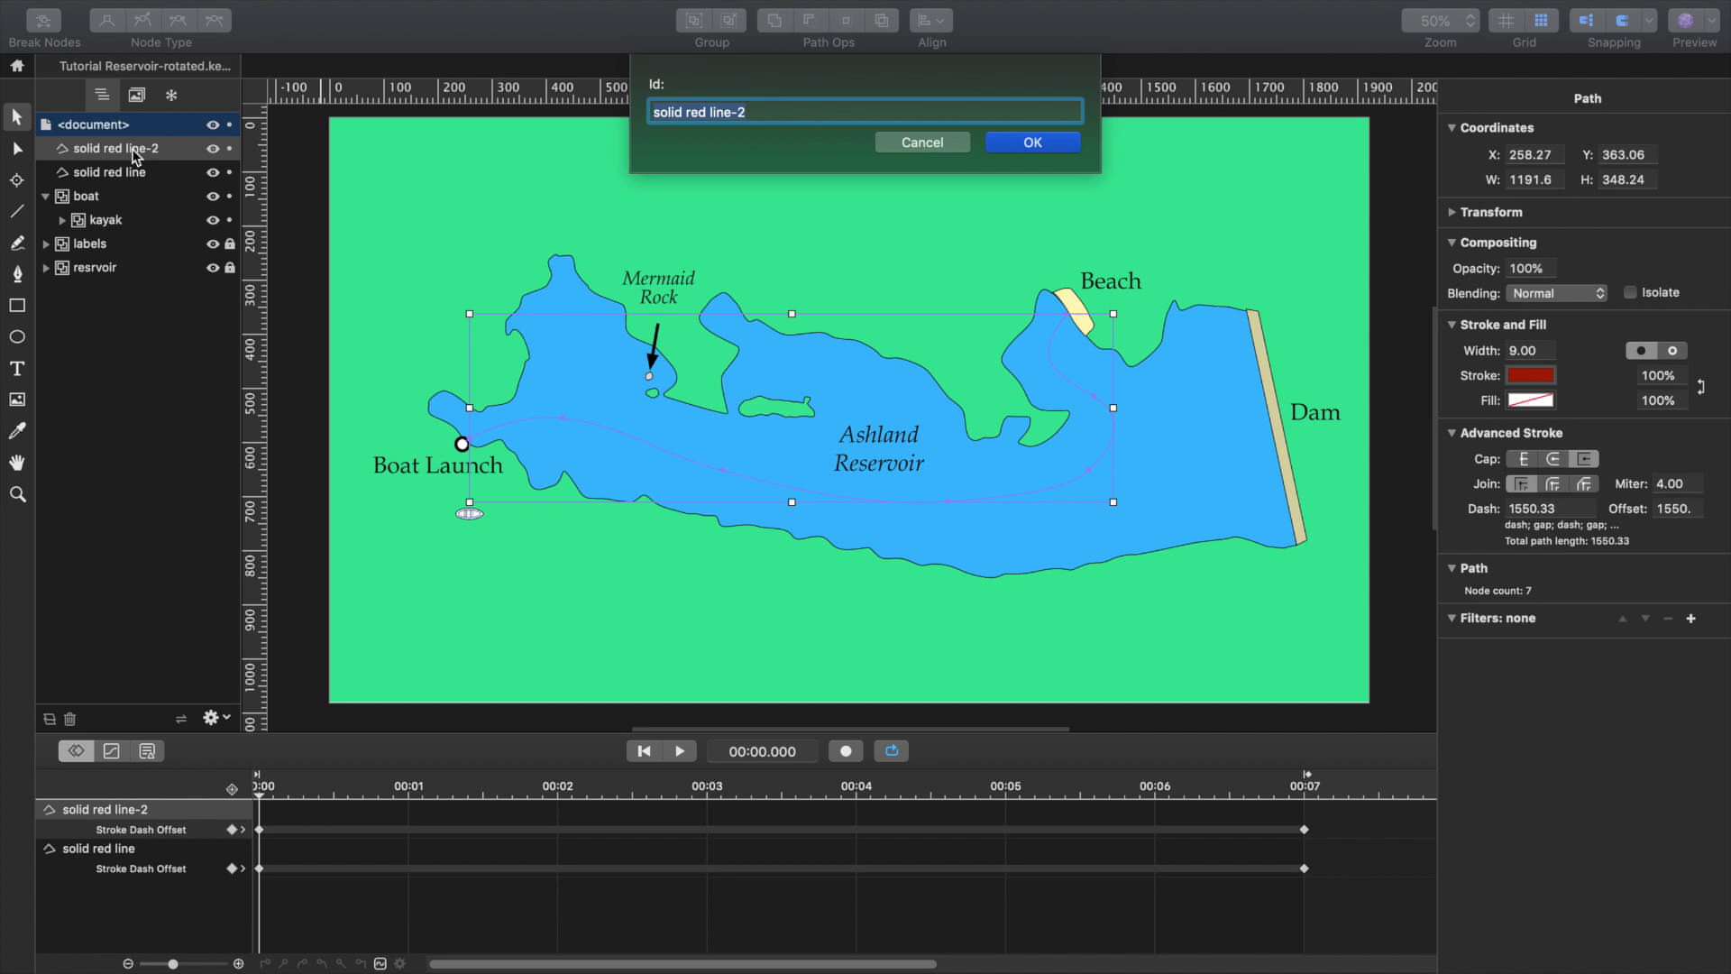
type("dotted line")
key("Return")
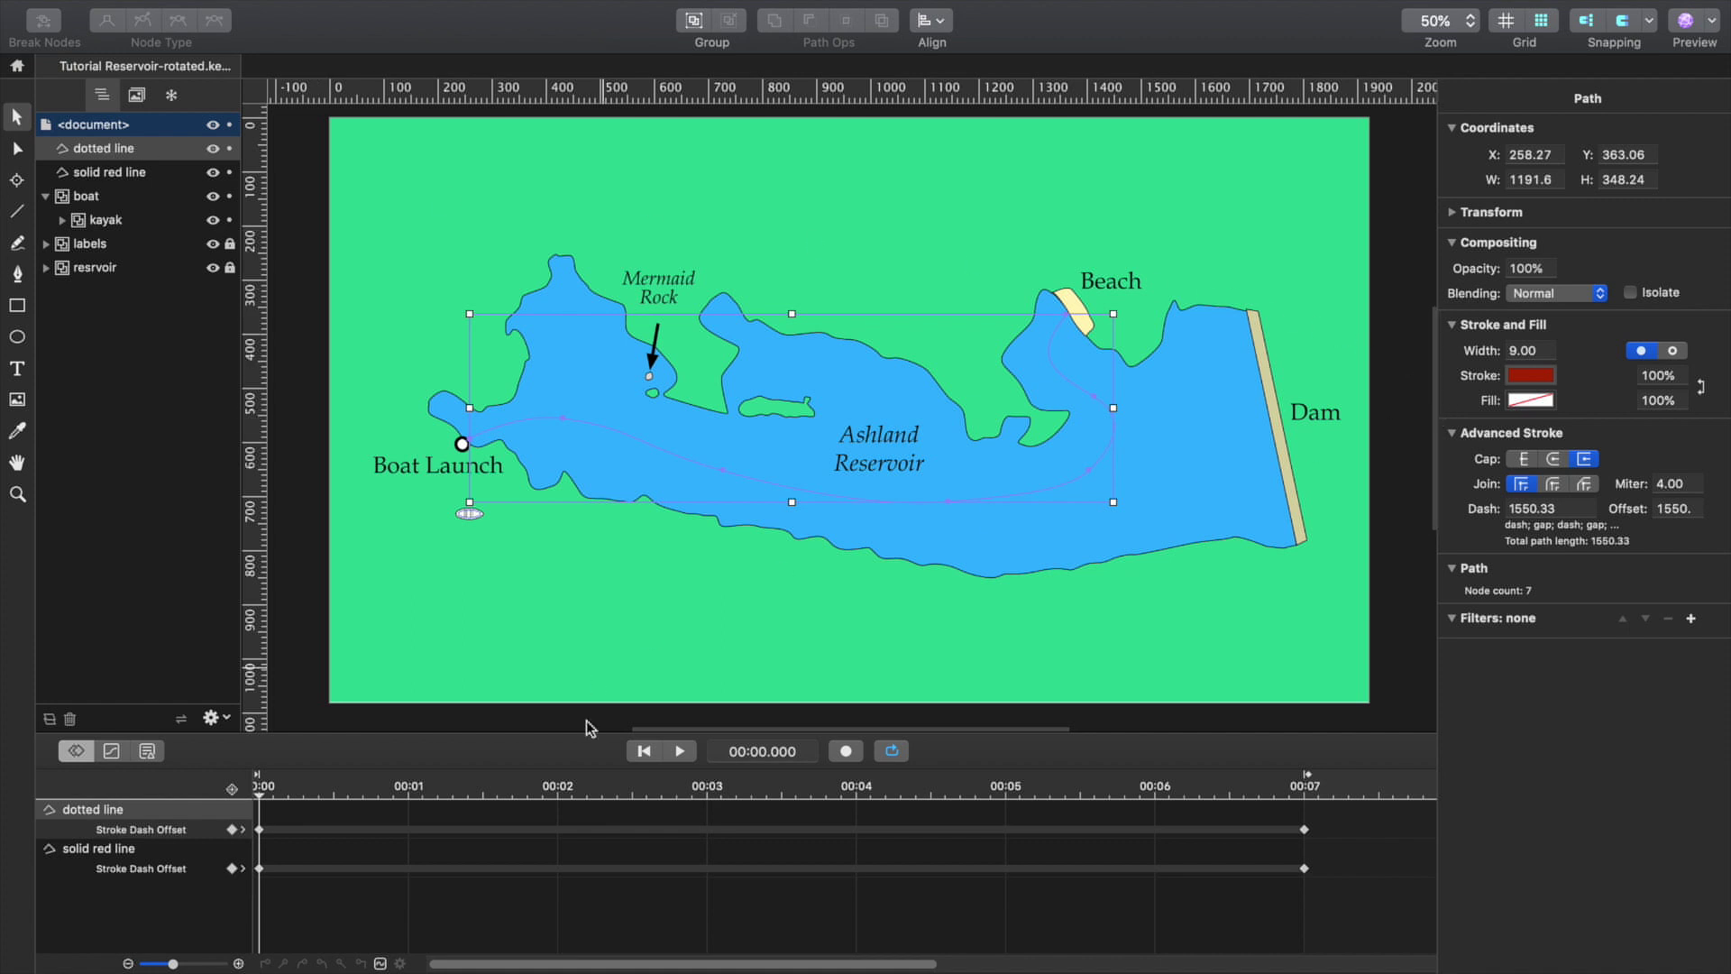
Give the dotted line path a 3;20 dash pattern with dash offset 0.
left_click(243, 800)
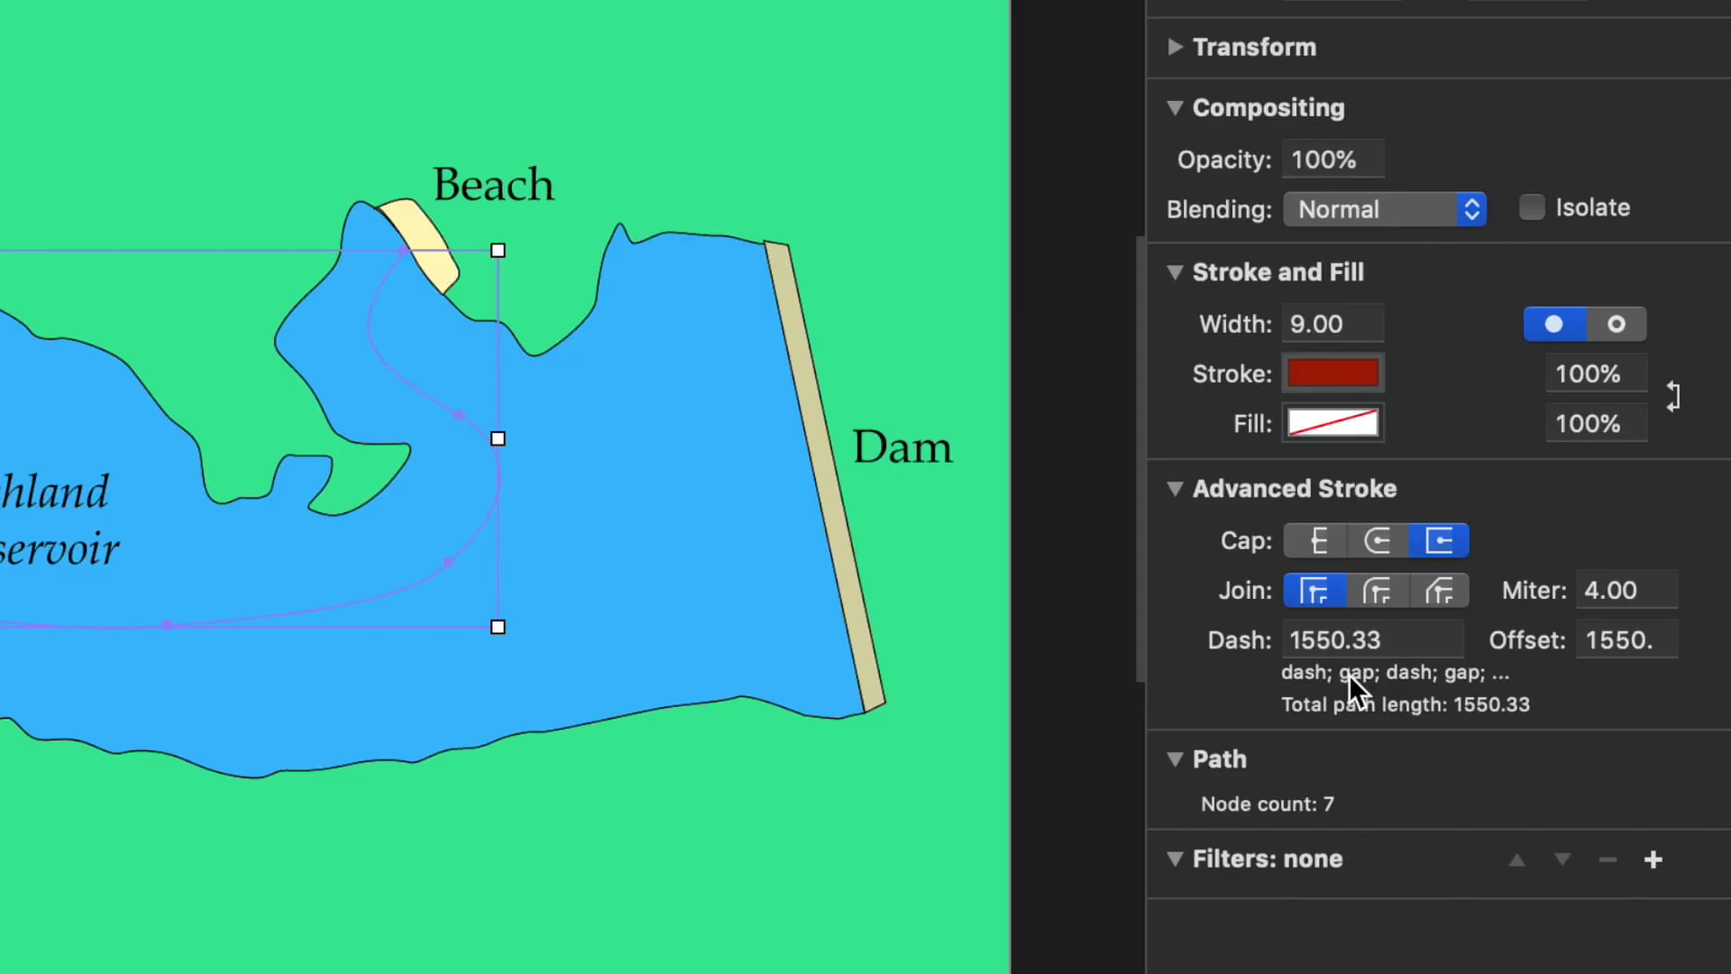
left_click_drag(1394, 642, 1245, 640)
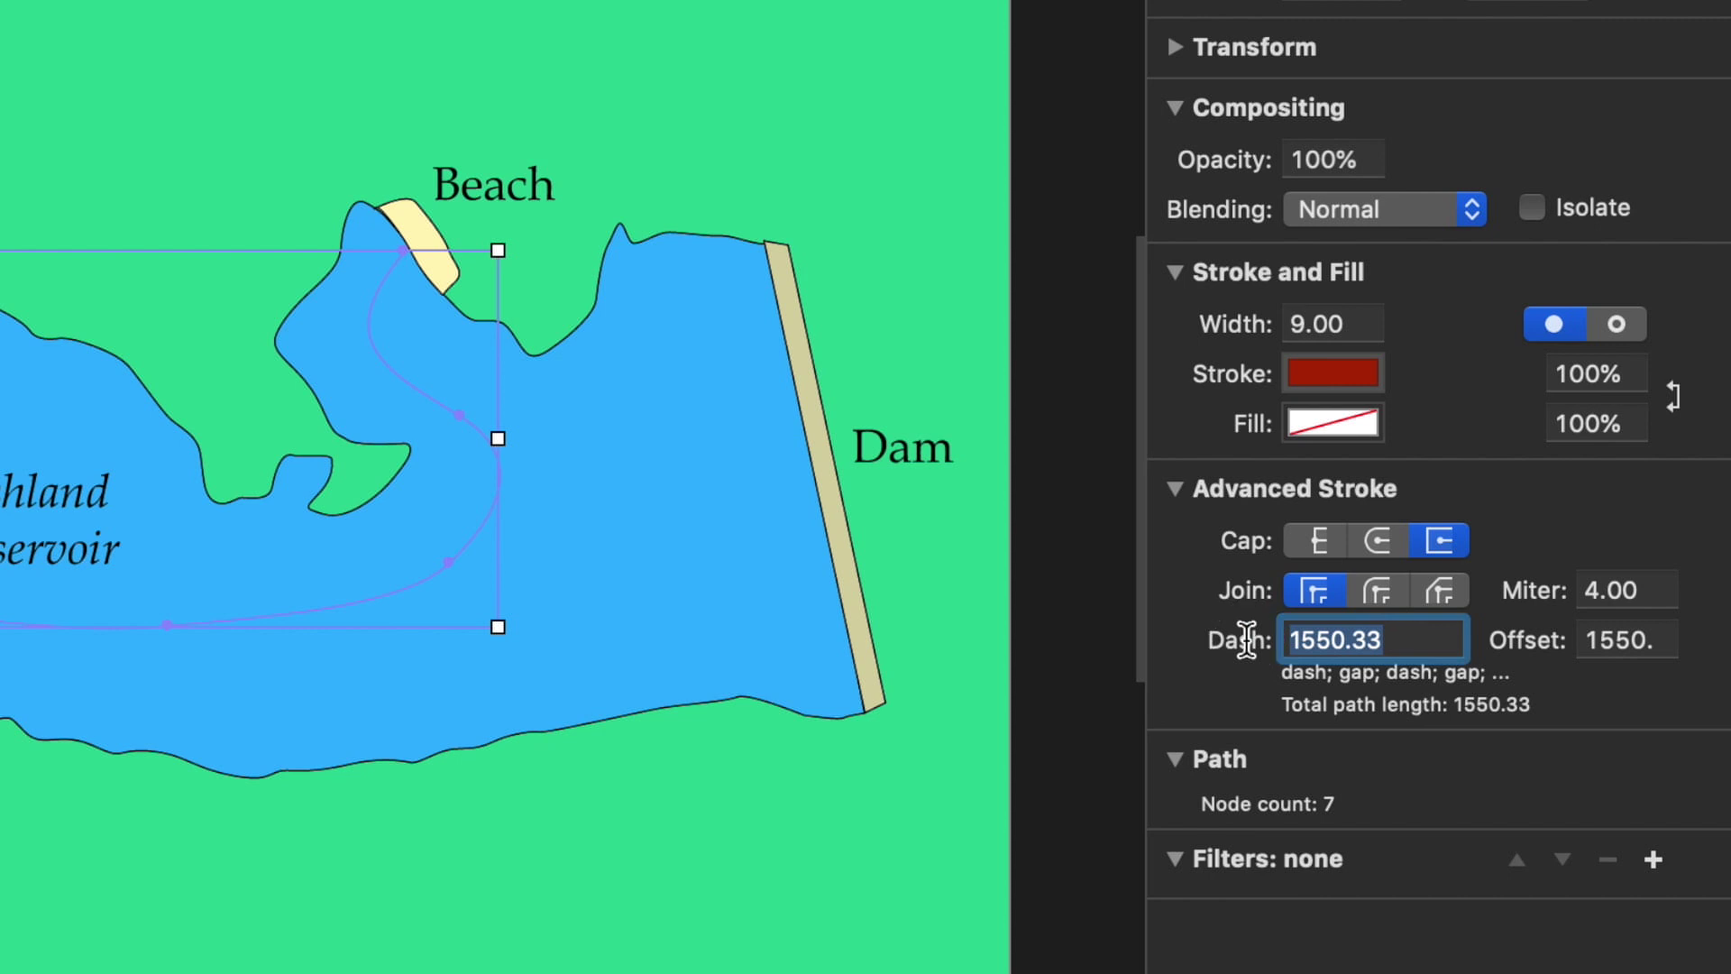
type("3")
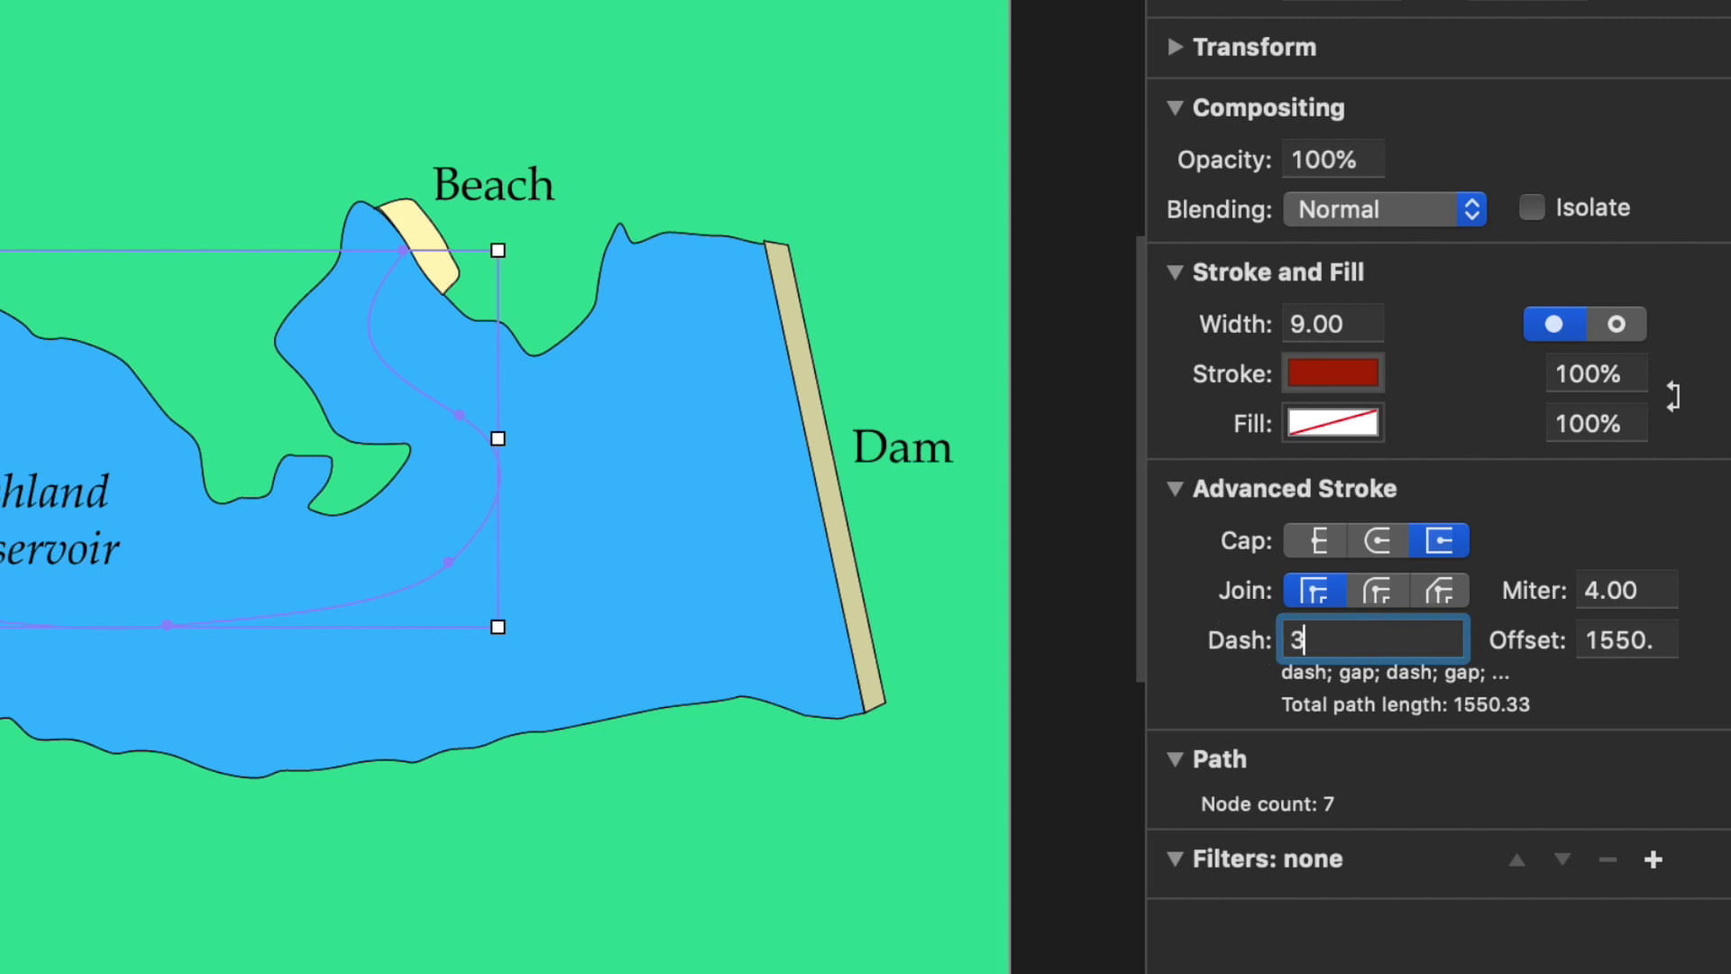
type(";20")
key("Tab")
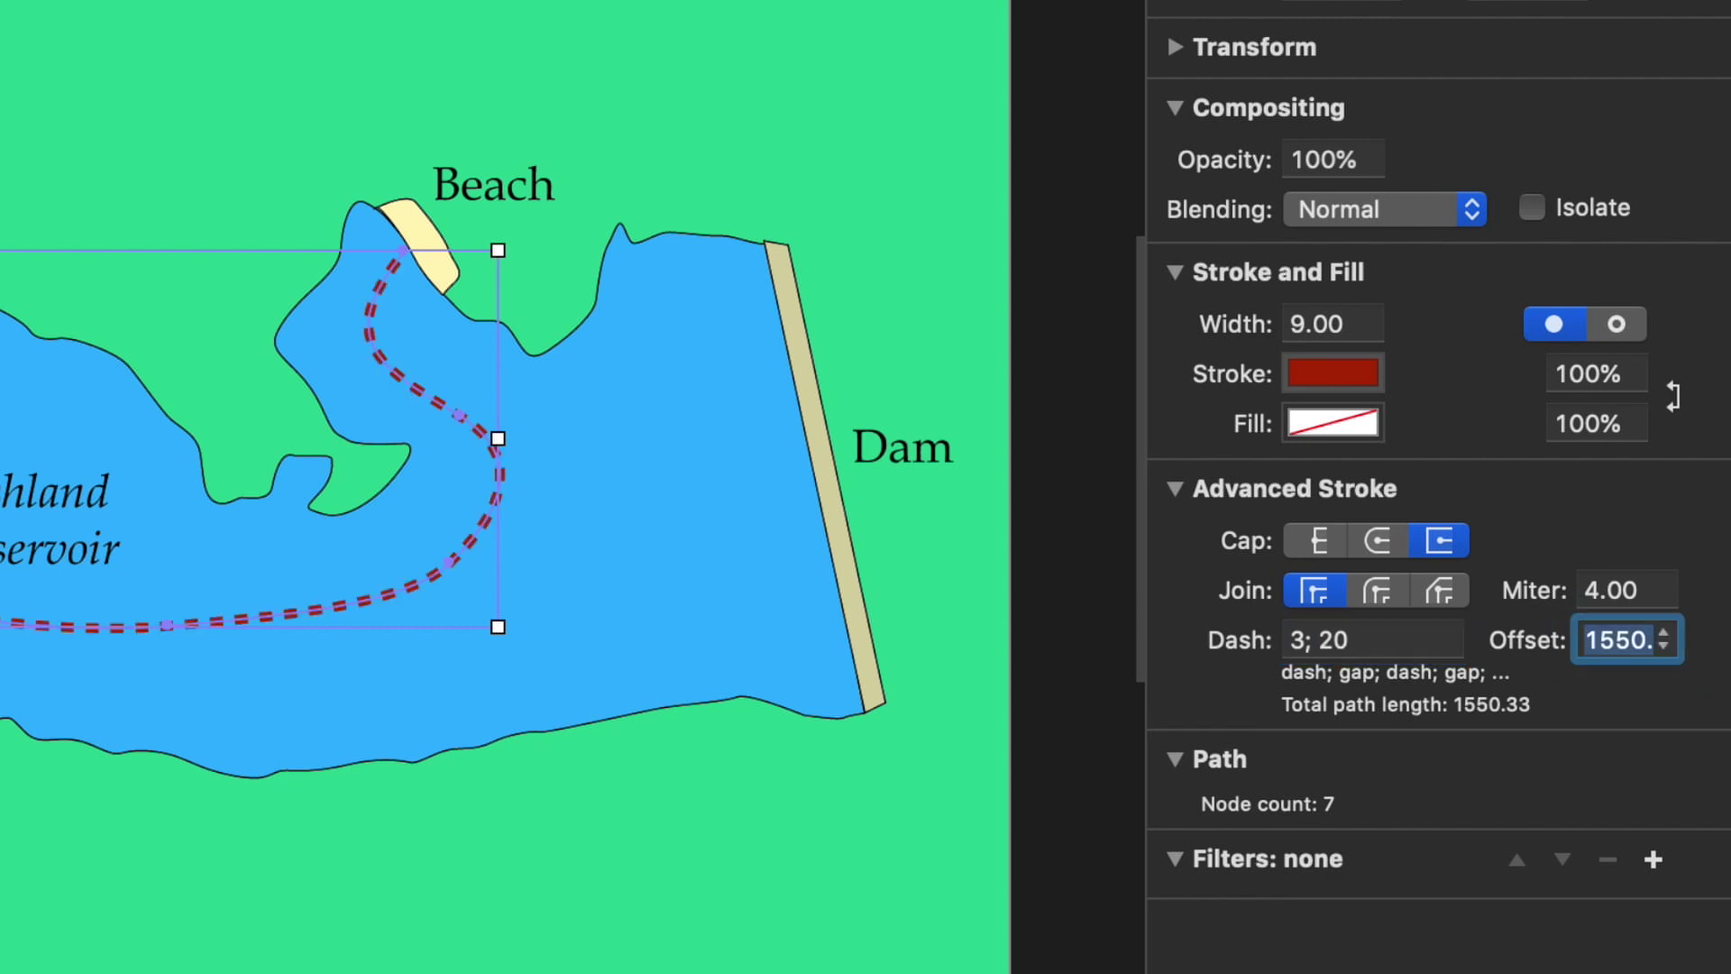
type("0")
key("Return")
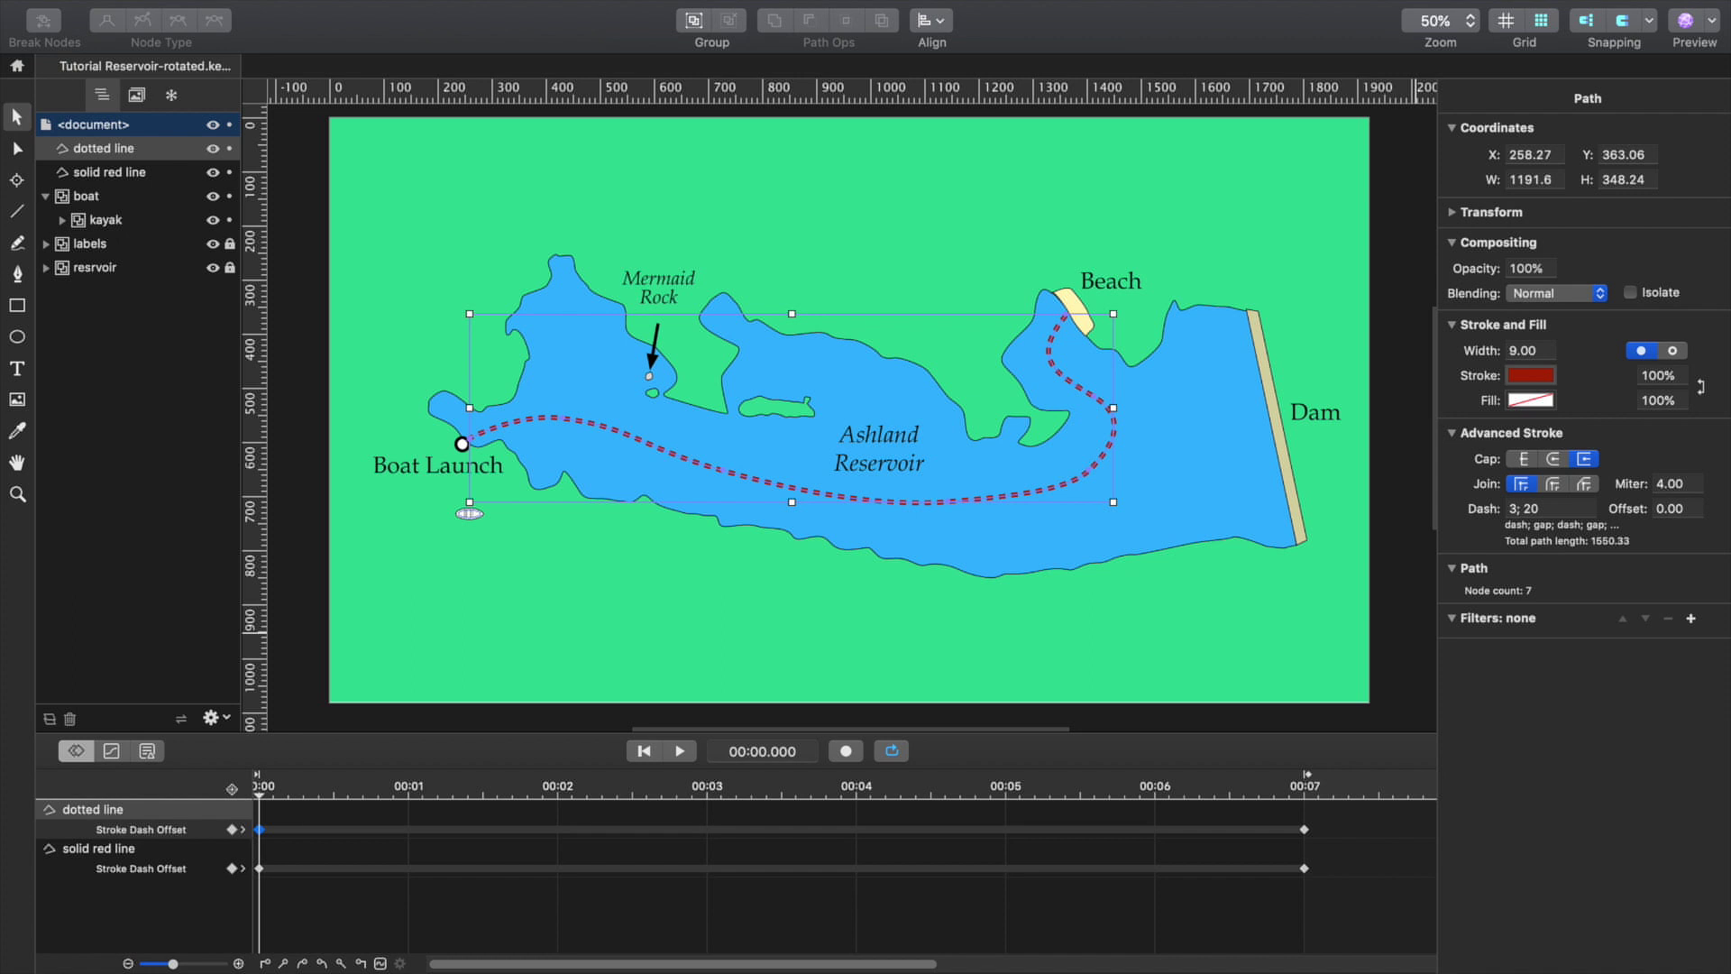
Unhide the second water path in resrvoir > water, confirming its fill is light blue 30b5ff.
left_click(42, 268)
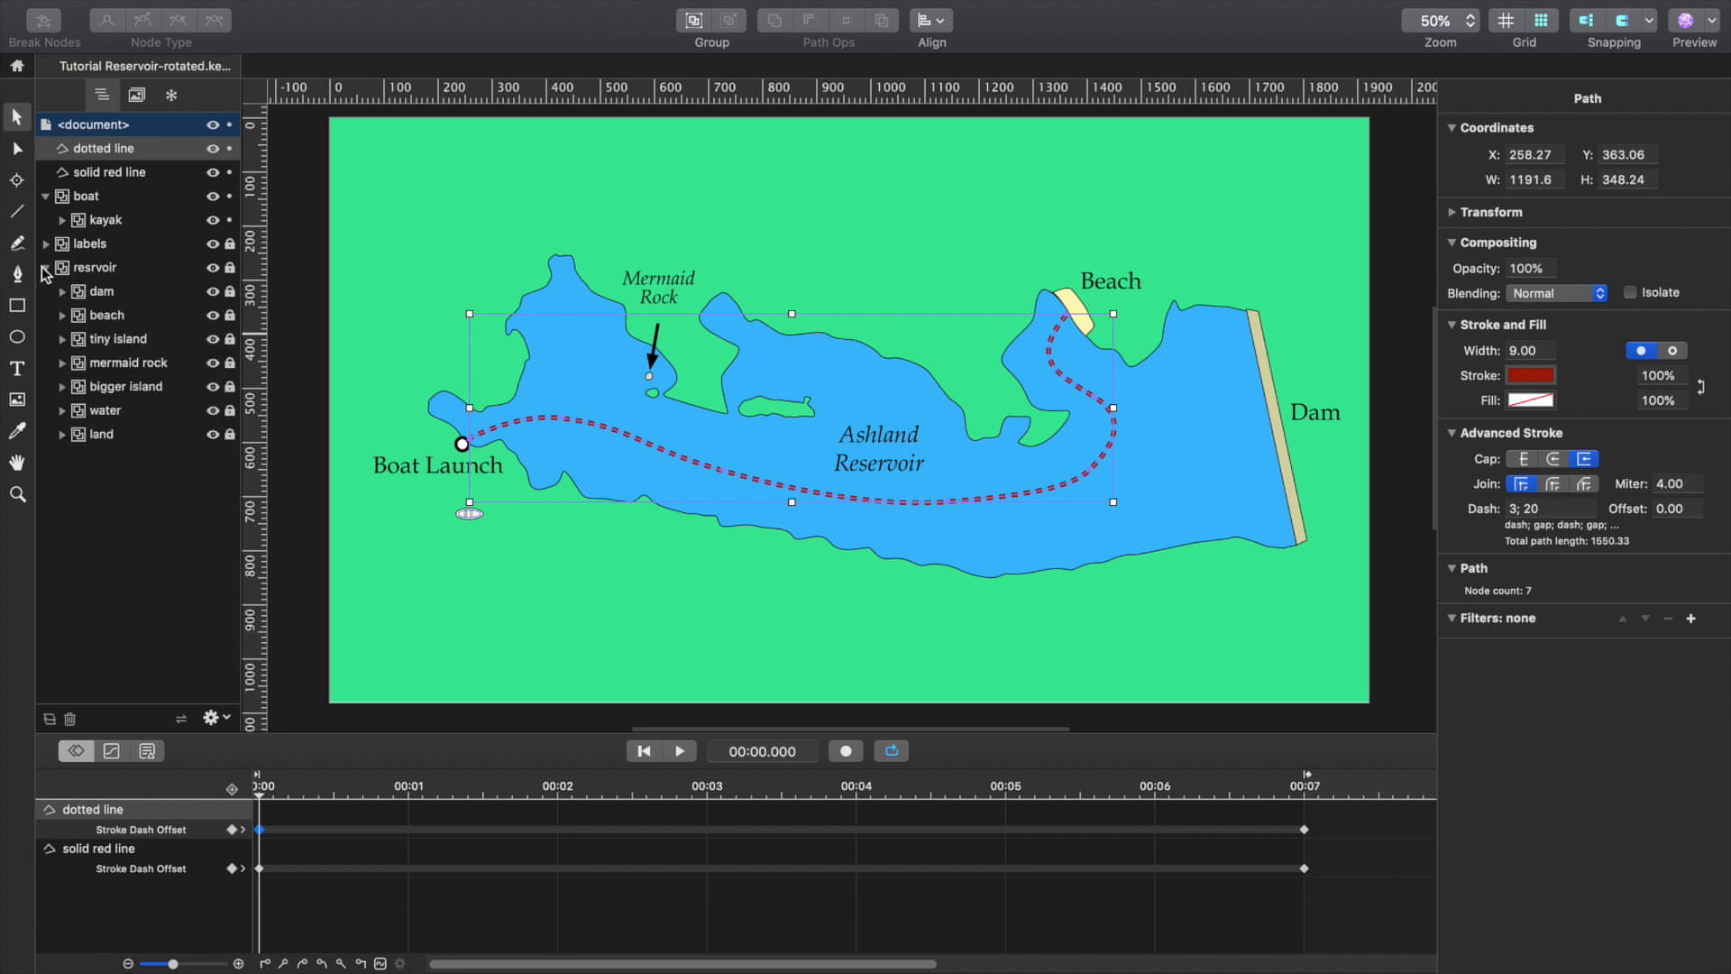
left_click(62, 410)
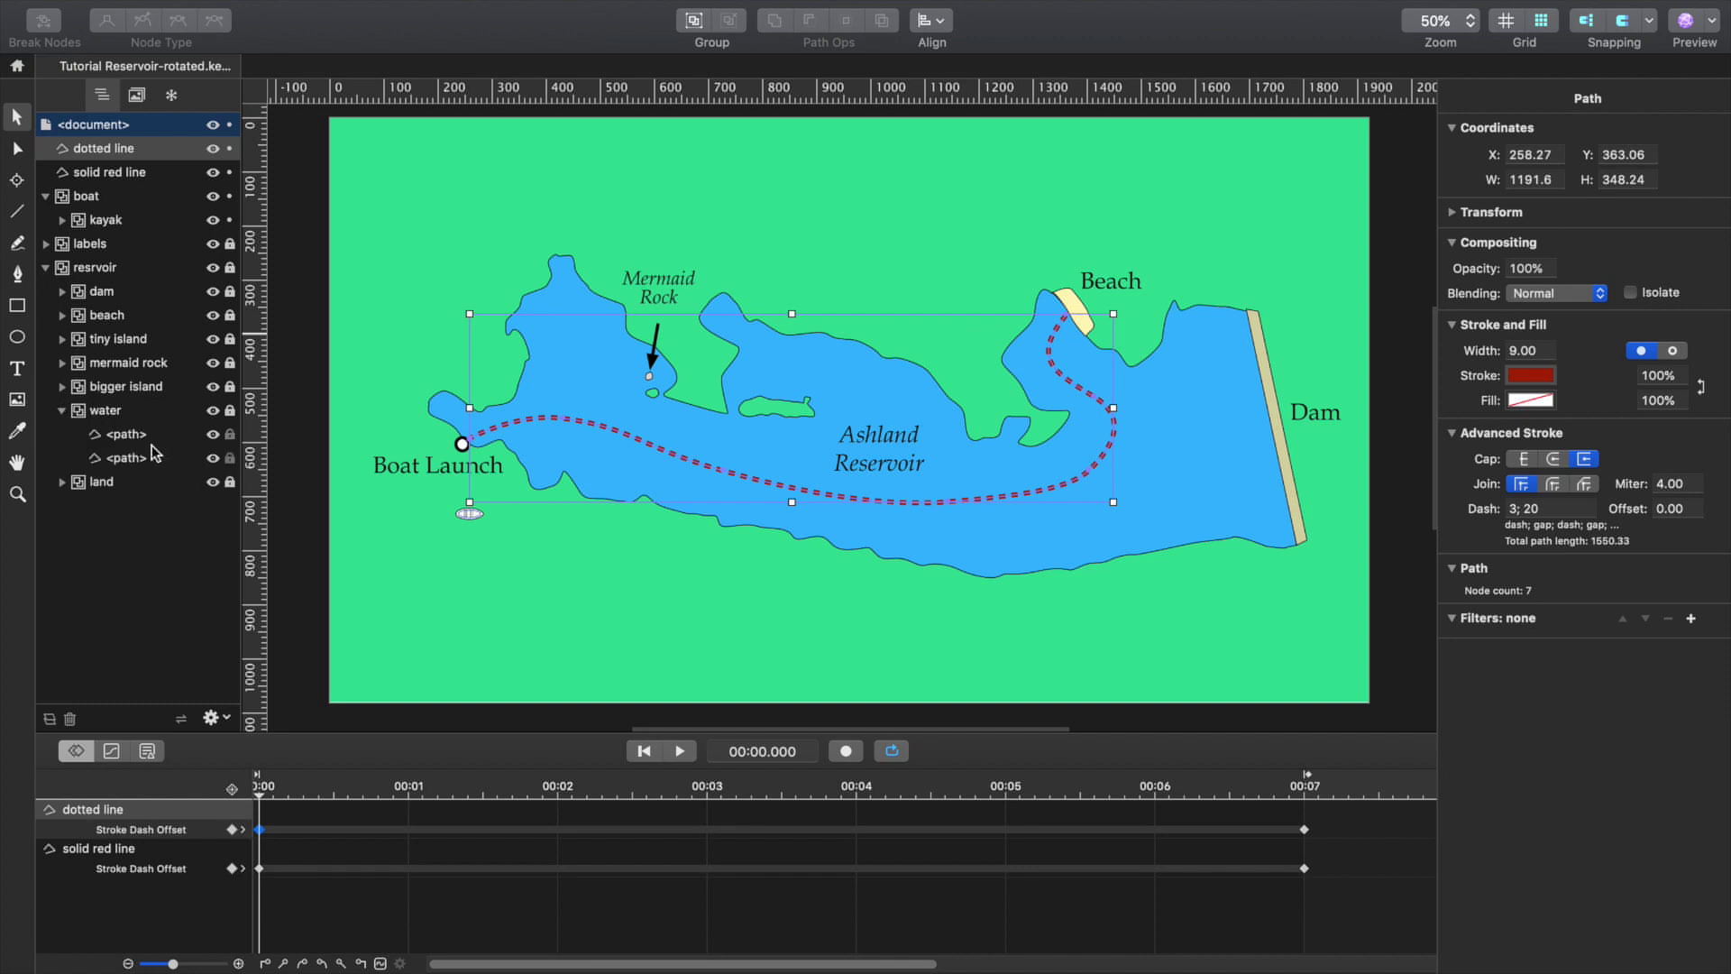
left_click(209, 460)
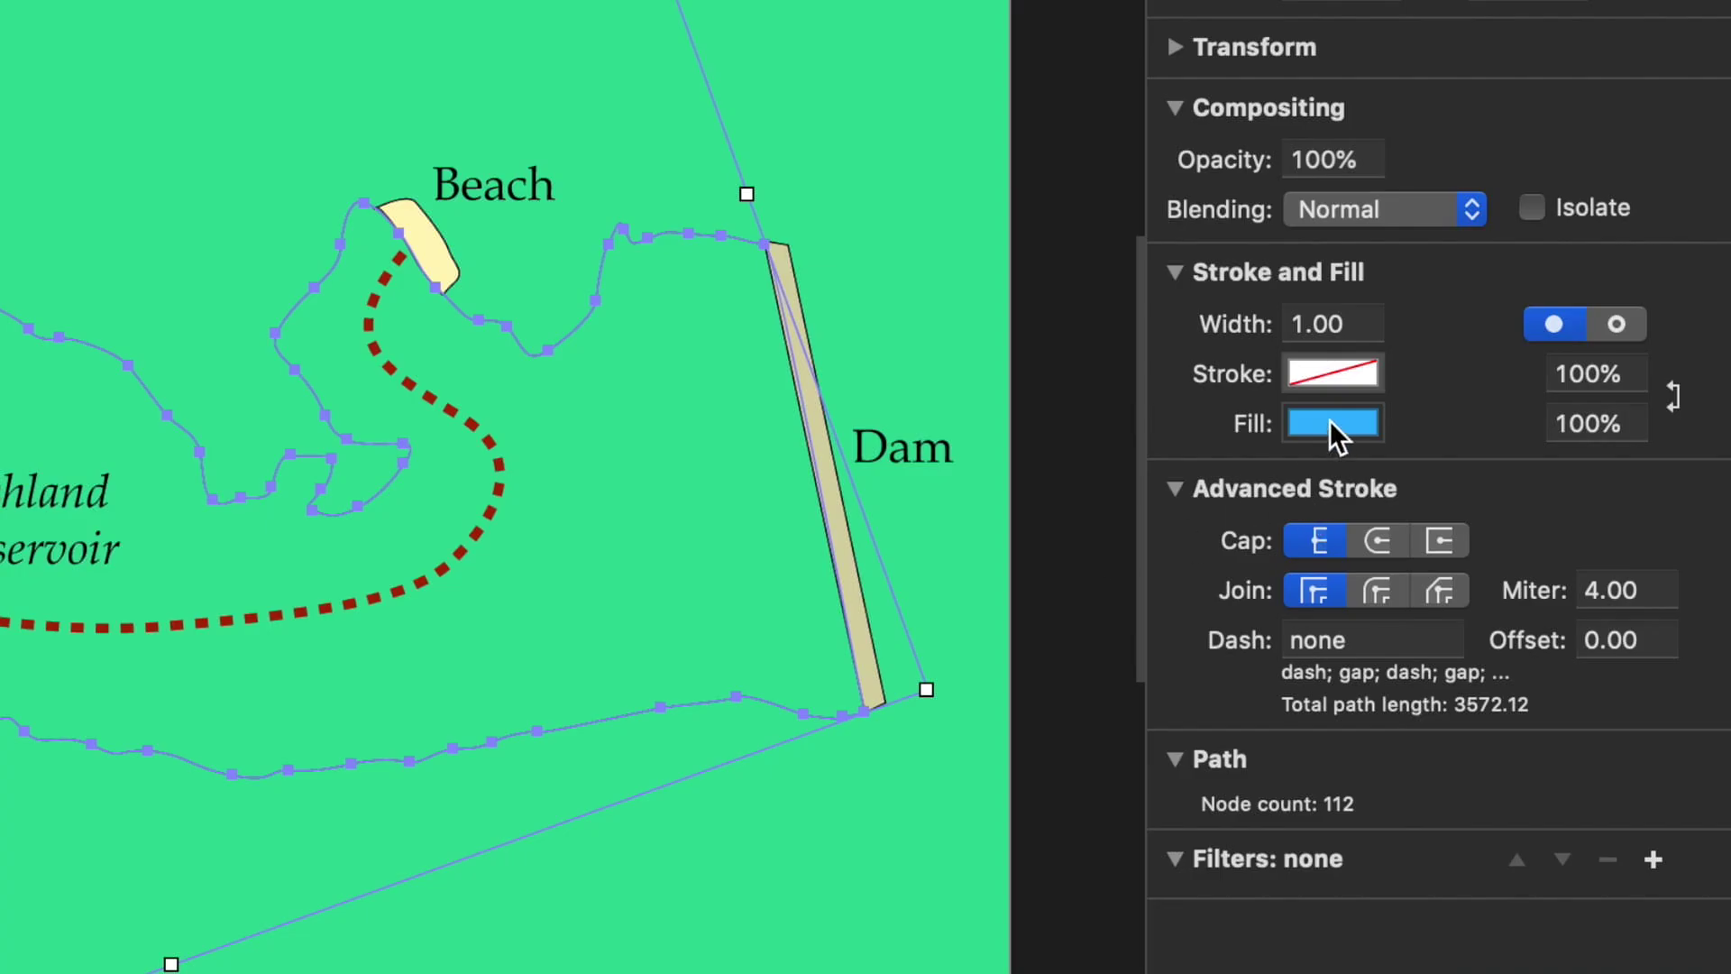
left_click(1329, 420)
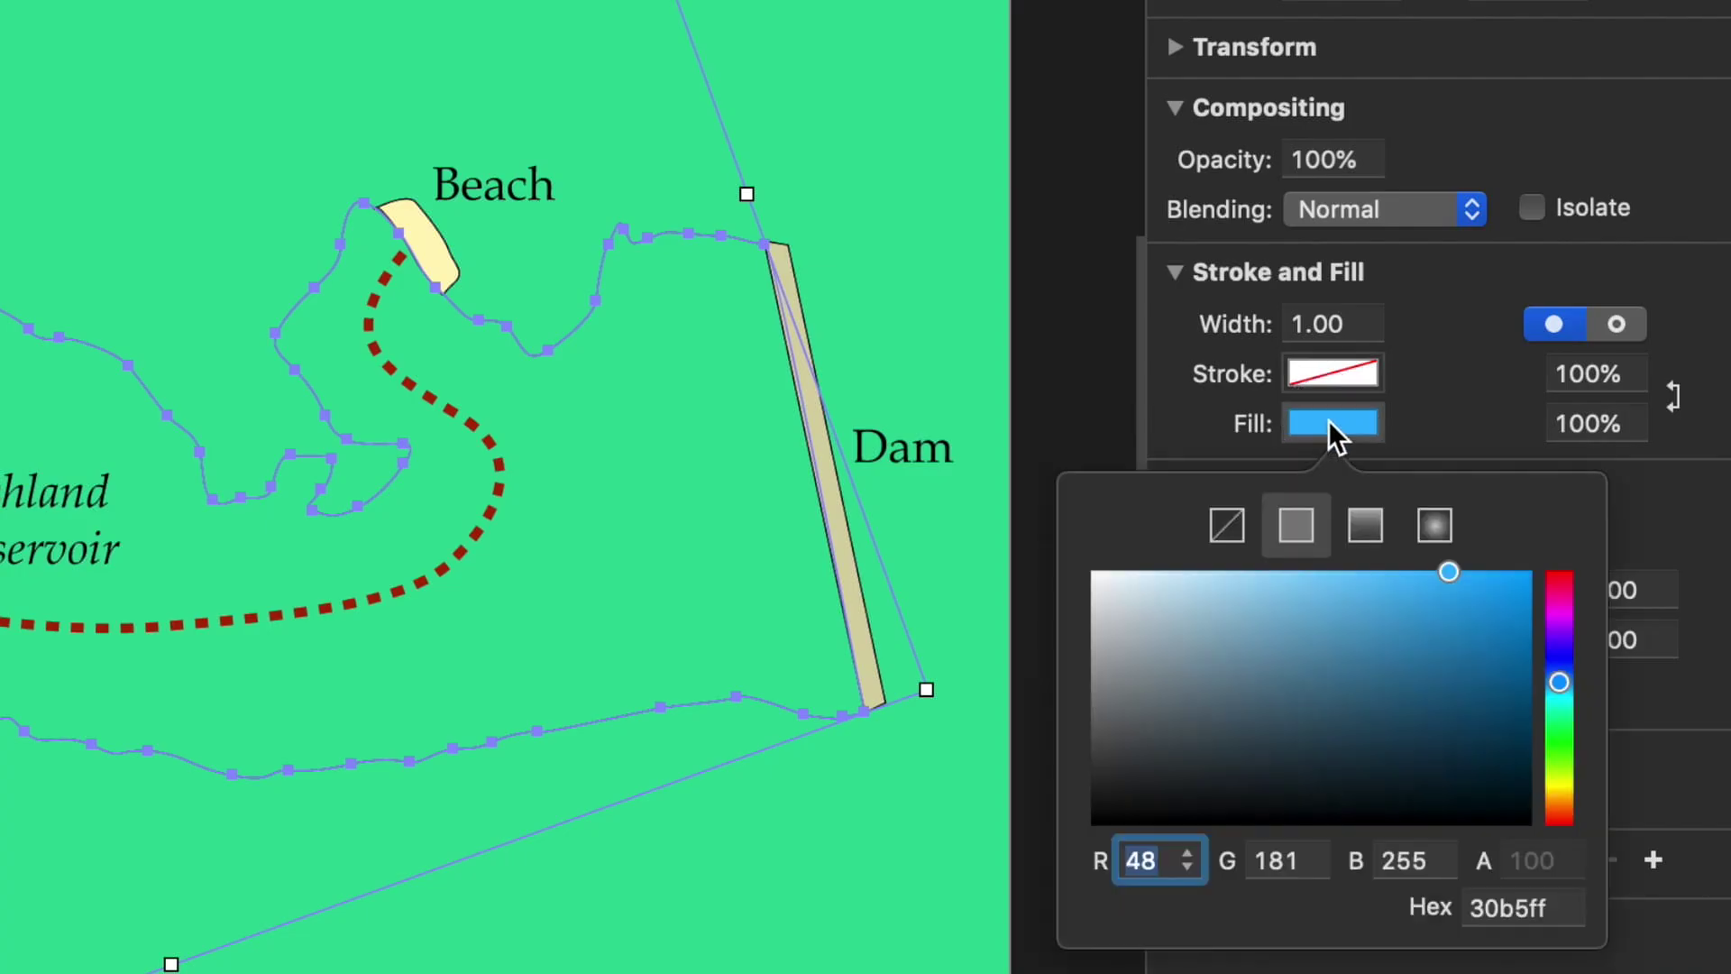
left_click(1562, 909)
key("super+c")
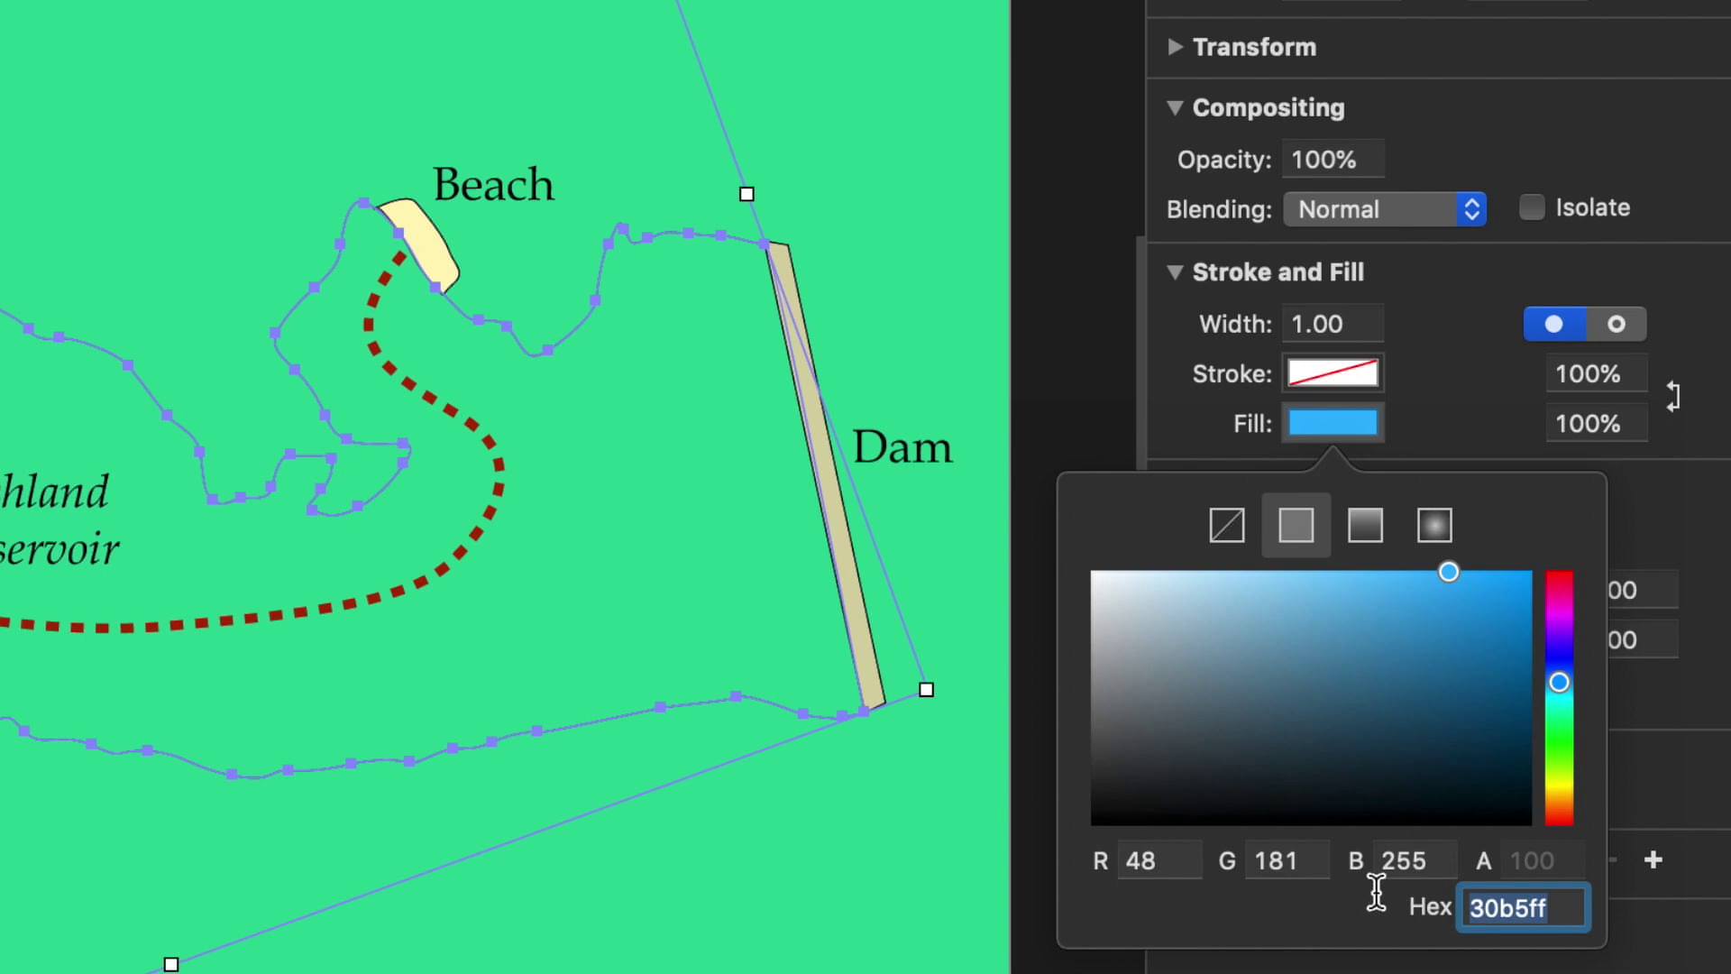
left_click(1437, 422)
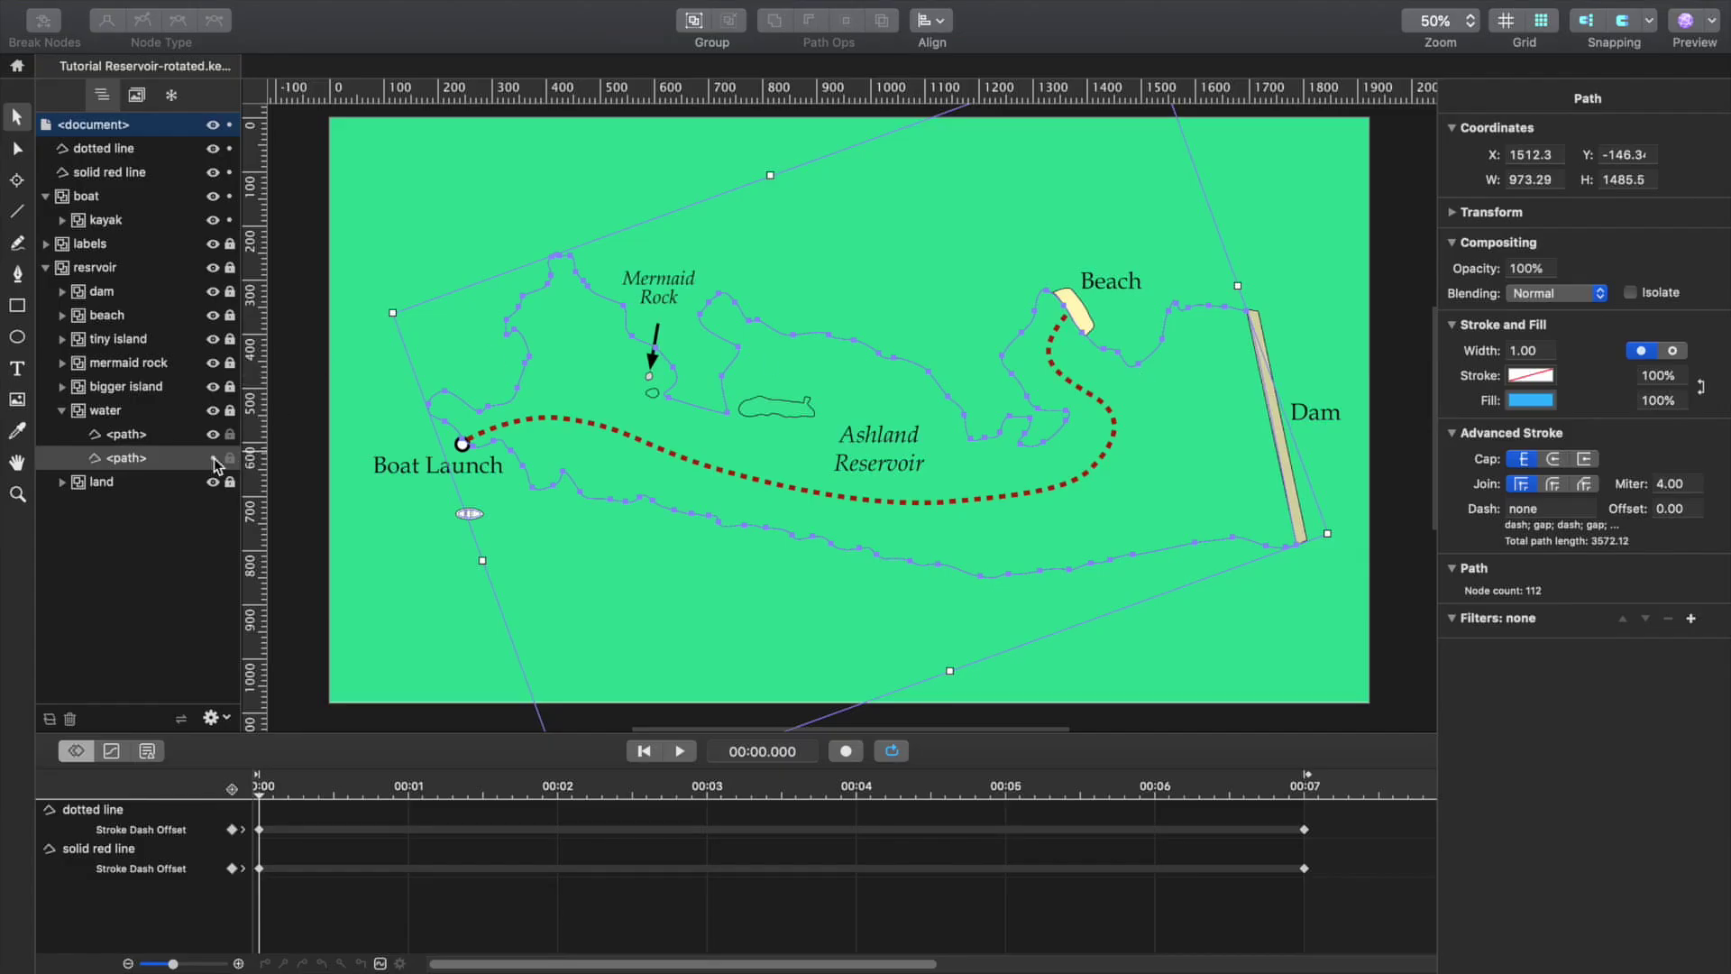
left_click(214, 459)
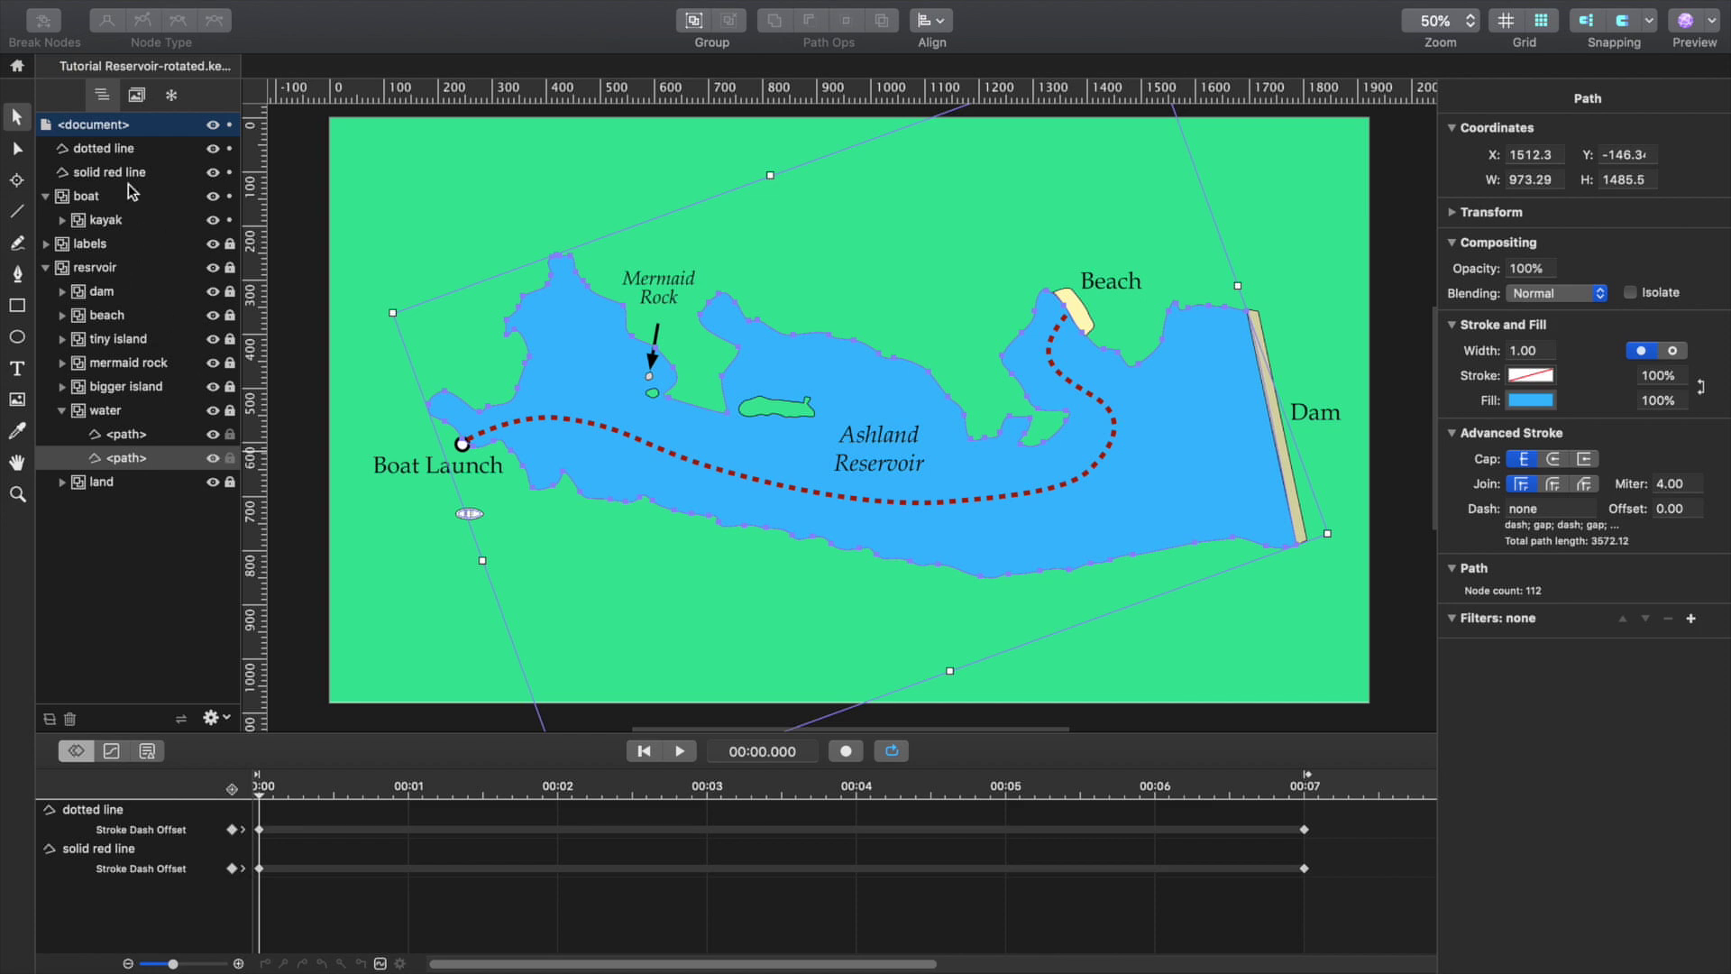
Recolour the dotted line's stroke to the water blue 30b5ff.
left_click(114, 150)
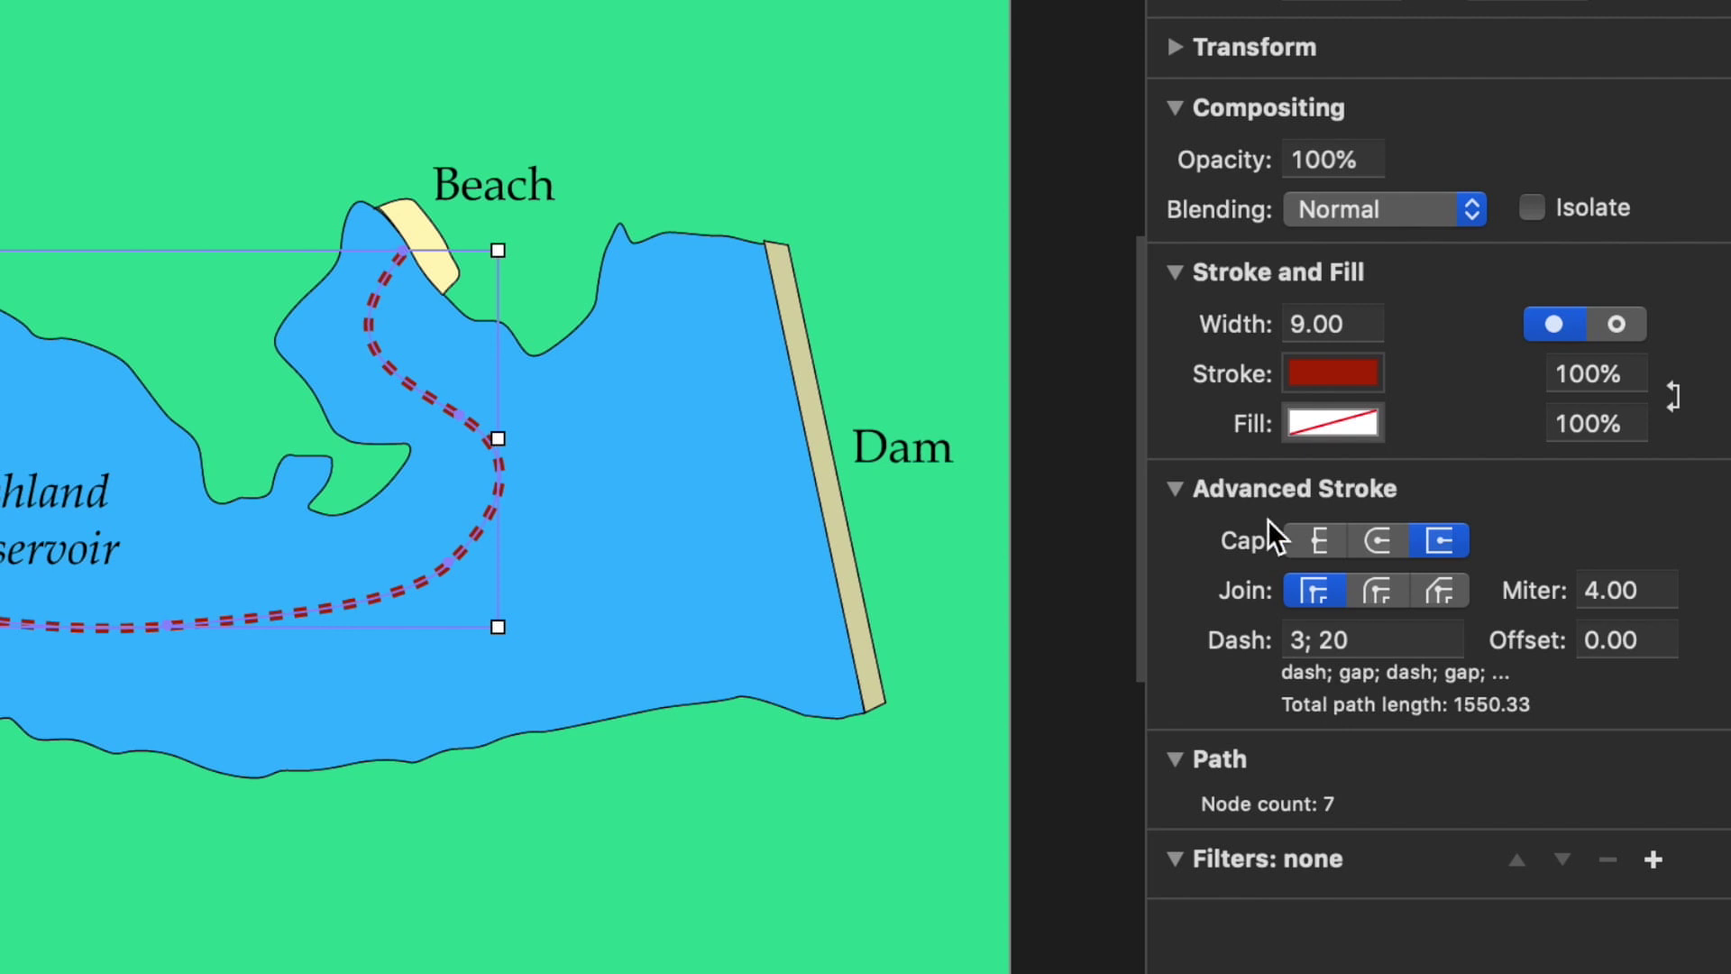
left_click(1340, 370)
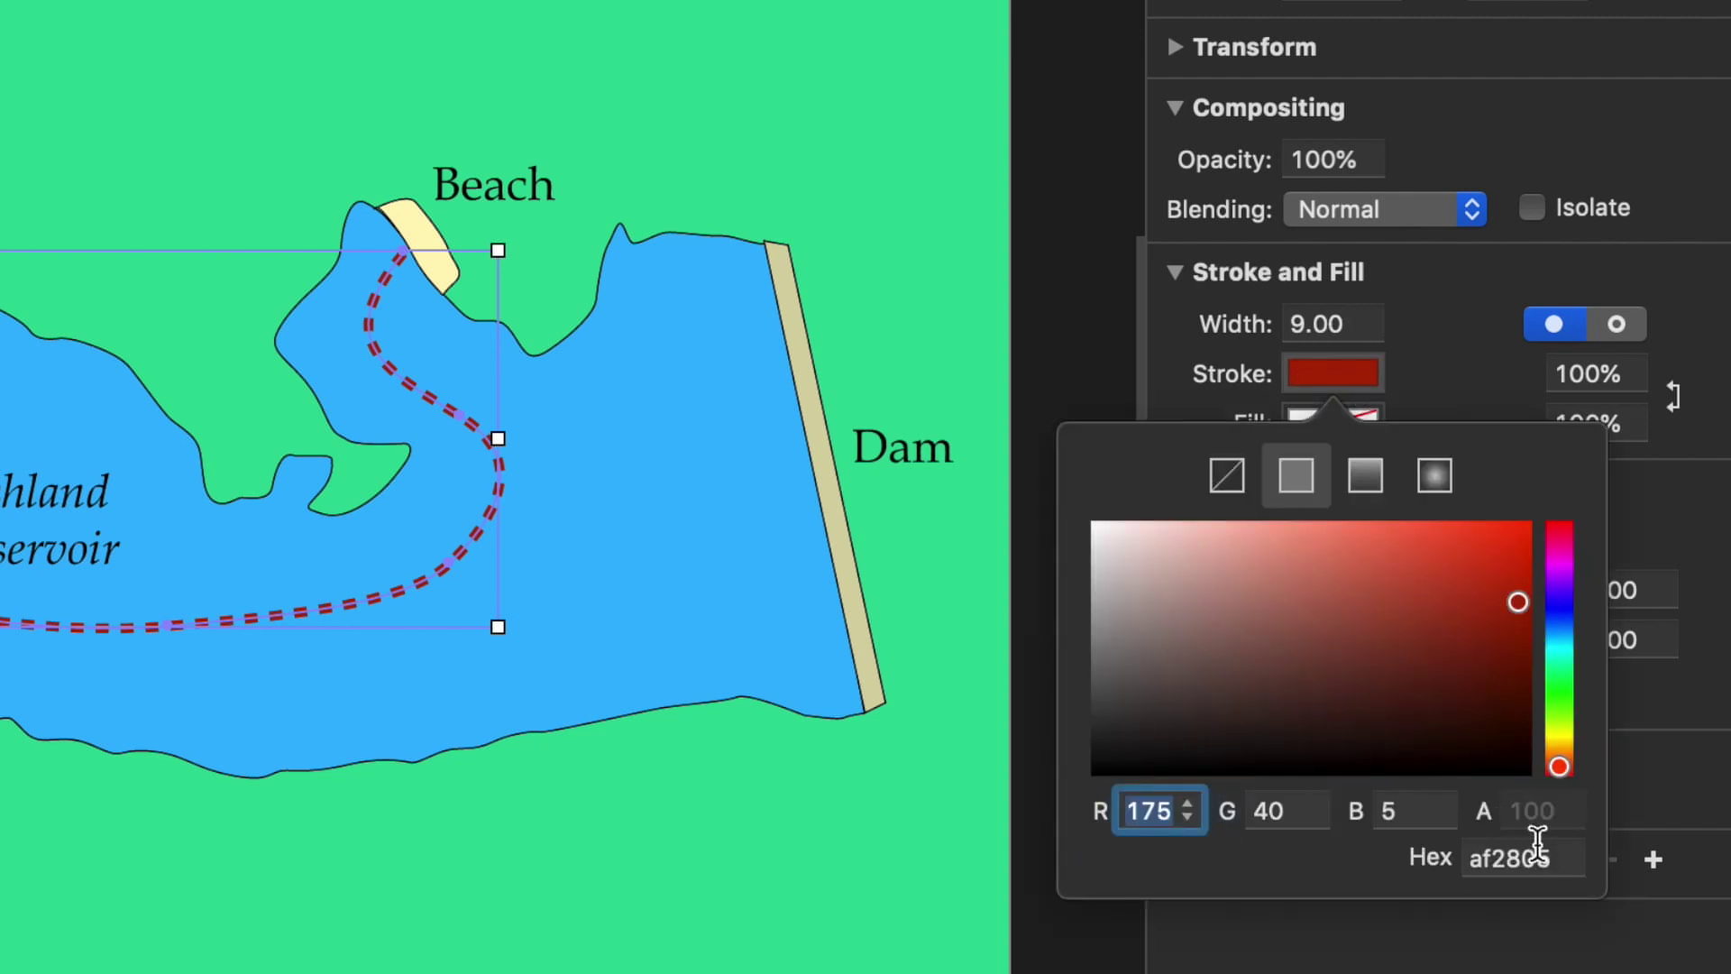
left_click(1568, 859)
key("super+v")
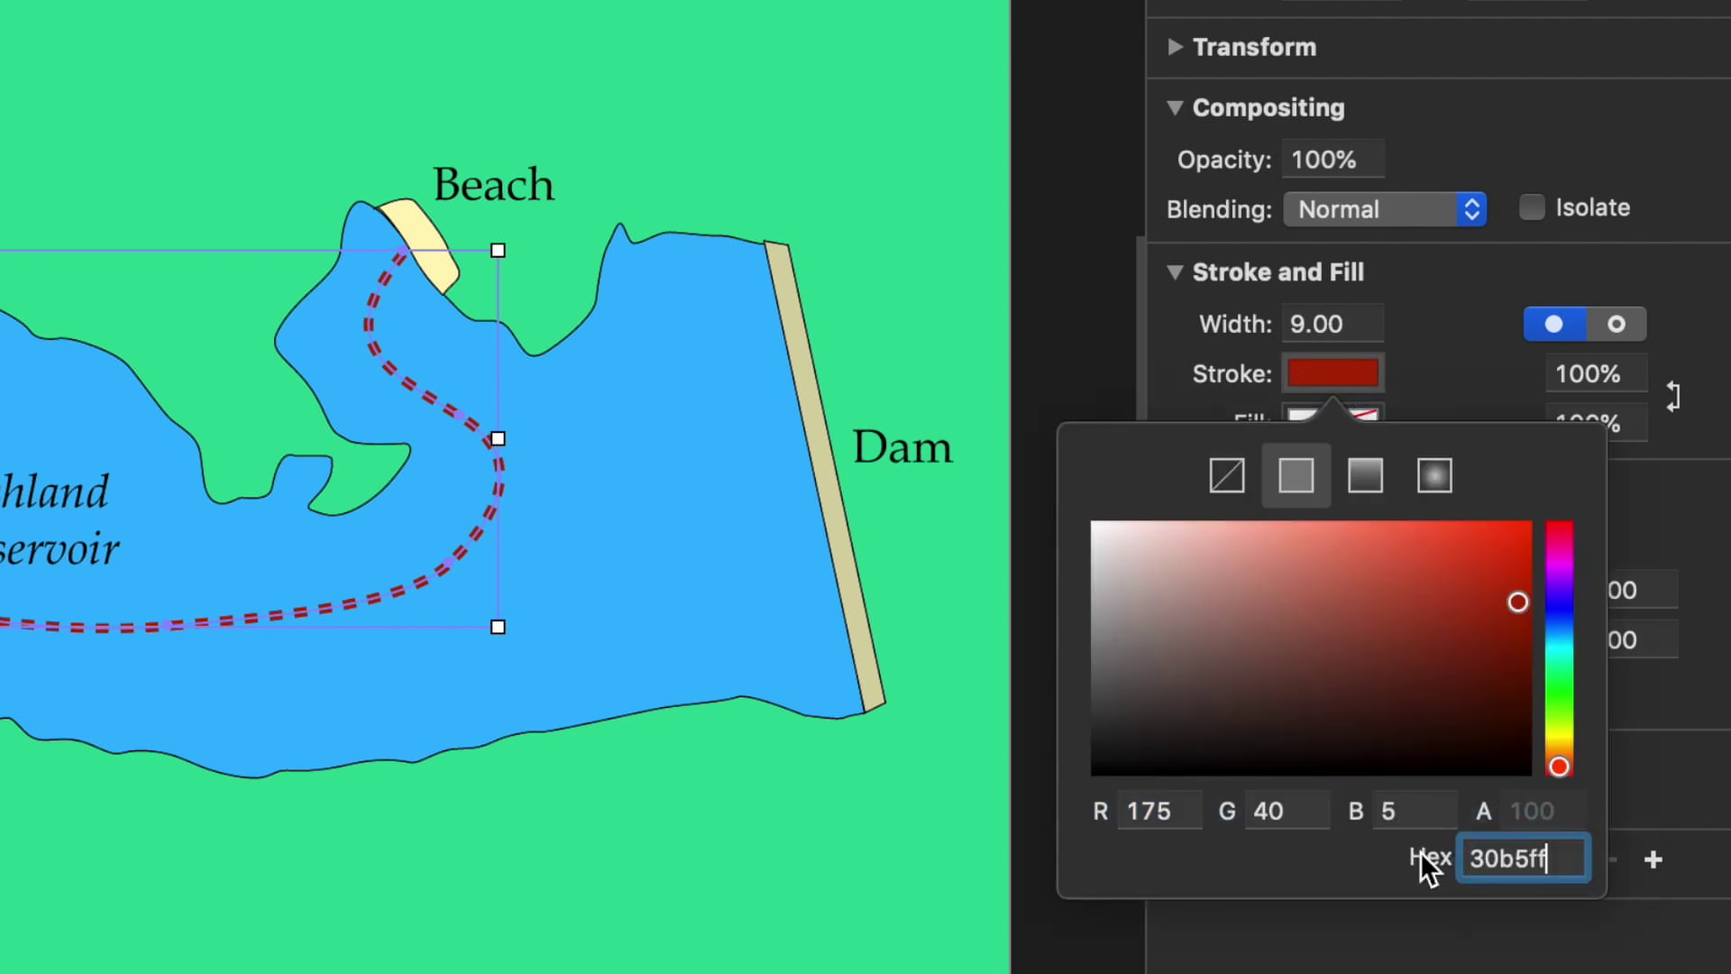
key("Return")
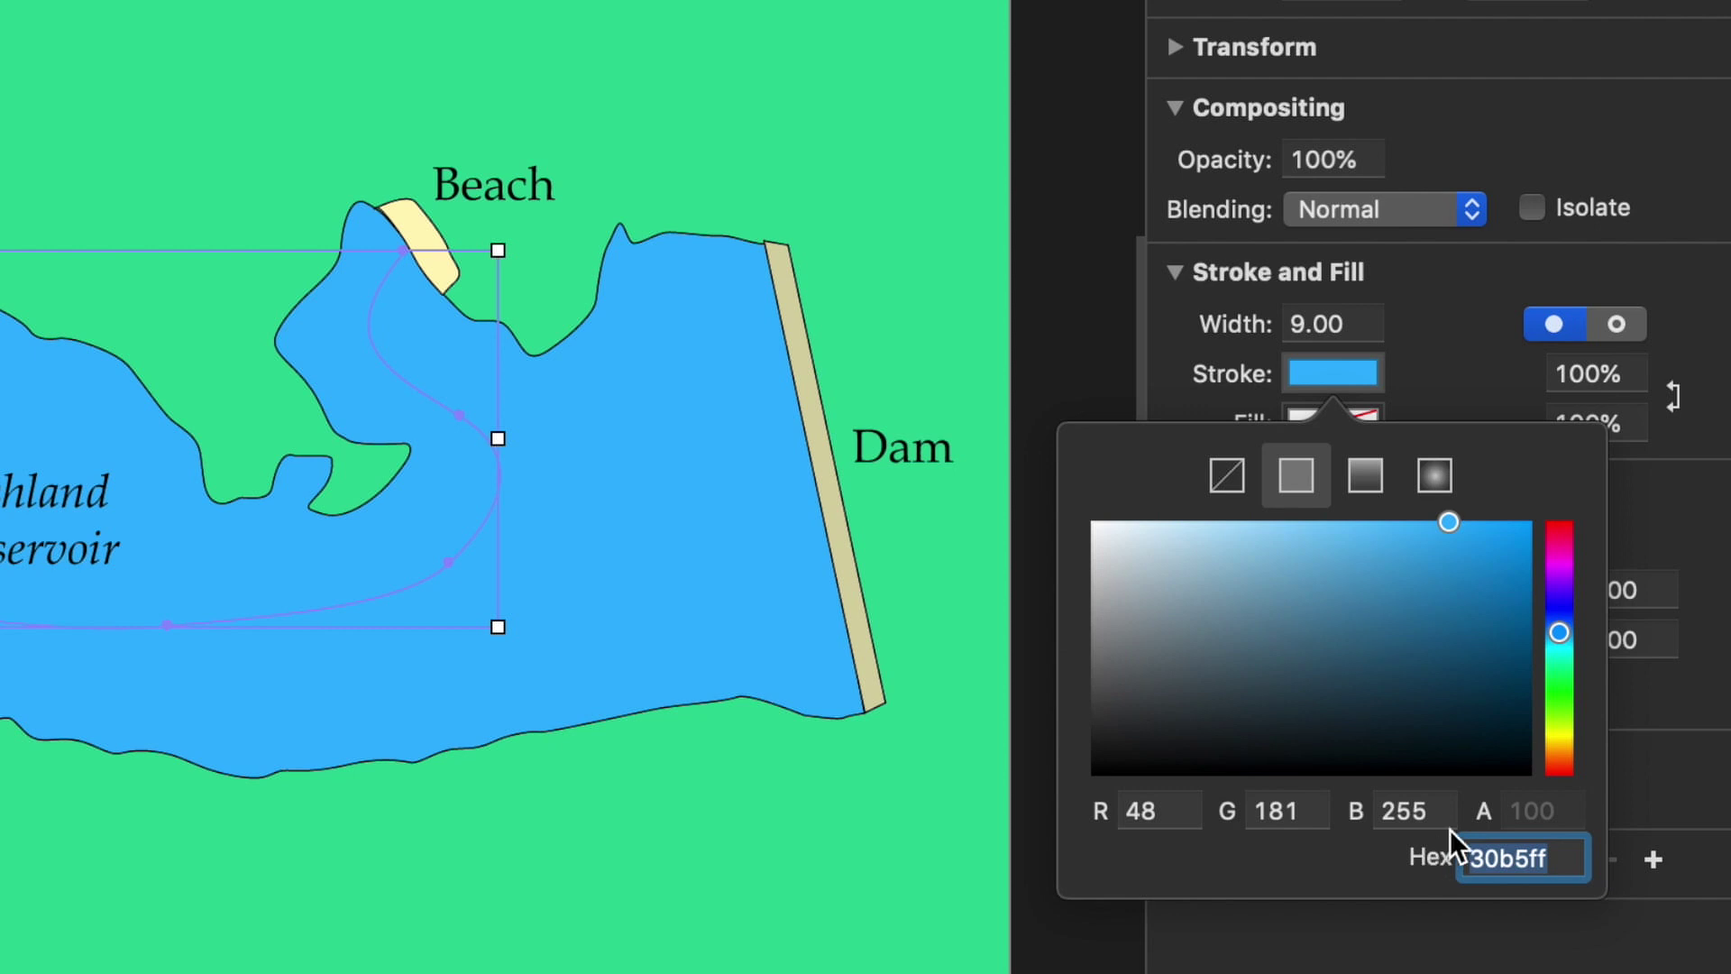
left_click(1160, 349)
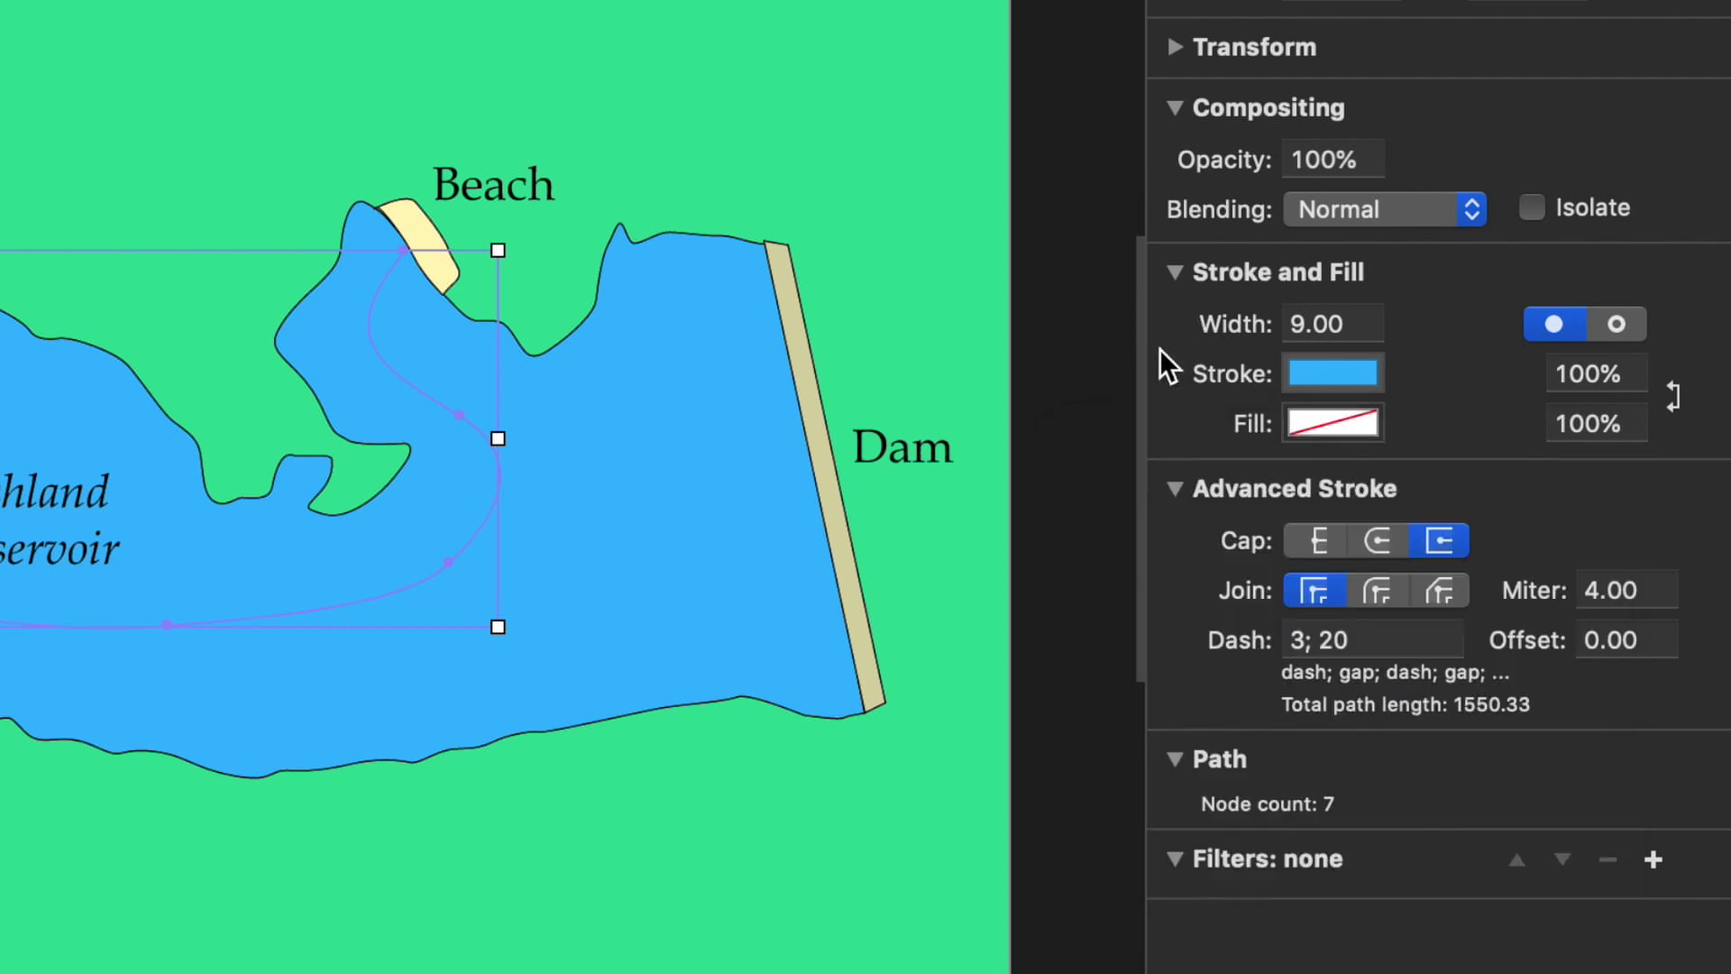
Set the dotted line's stroke width to 10.
mouse_move(1298, 327)
left_click(1371, 318)
left_click(1370, 318)
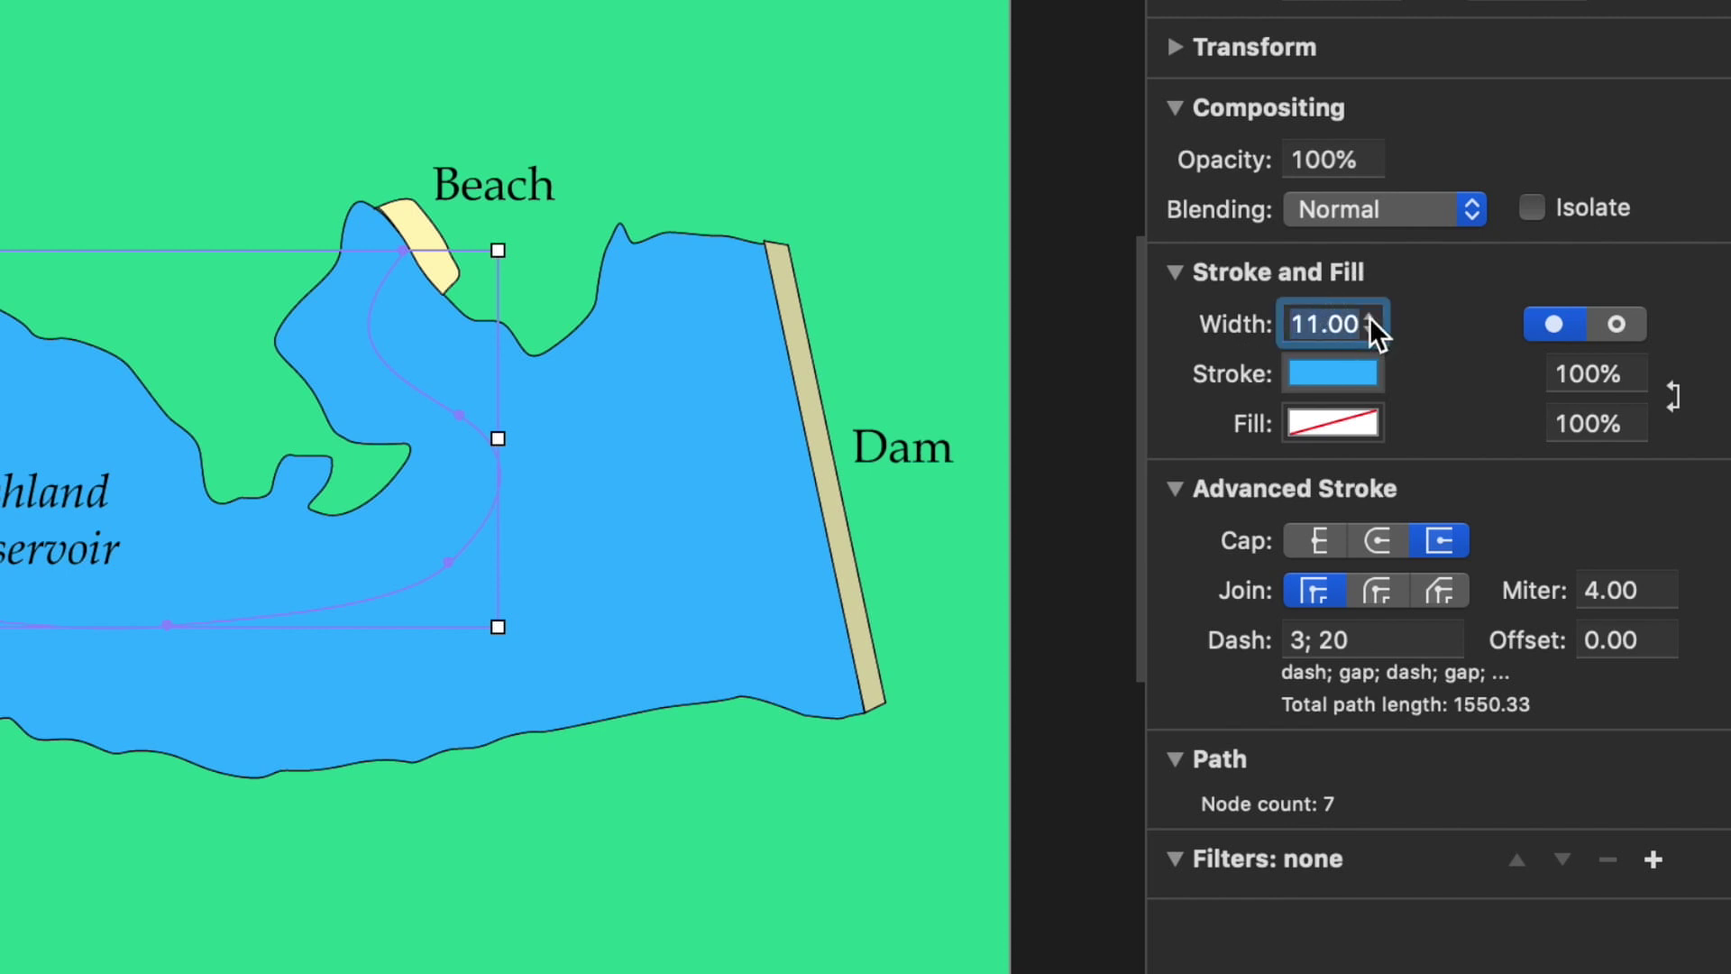
left_click(1370, 330)
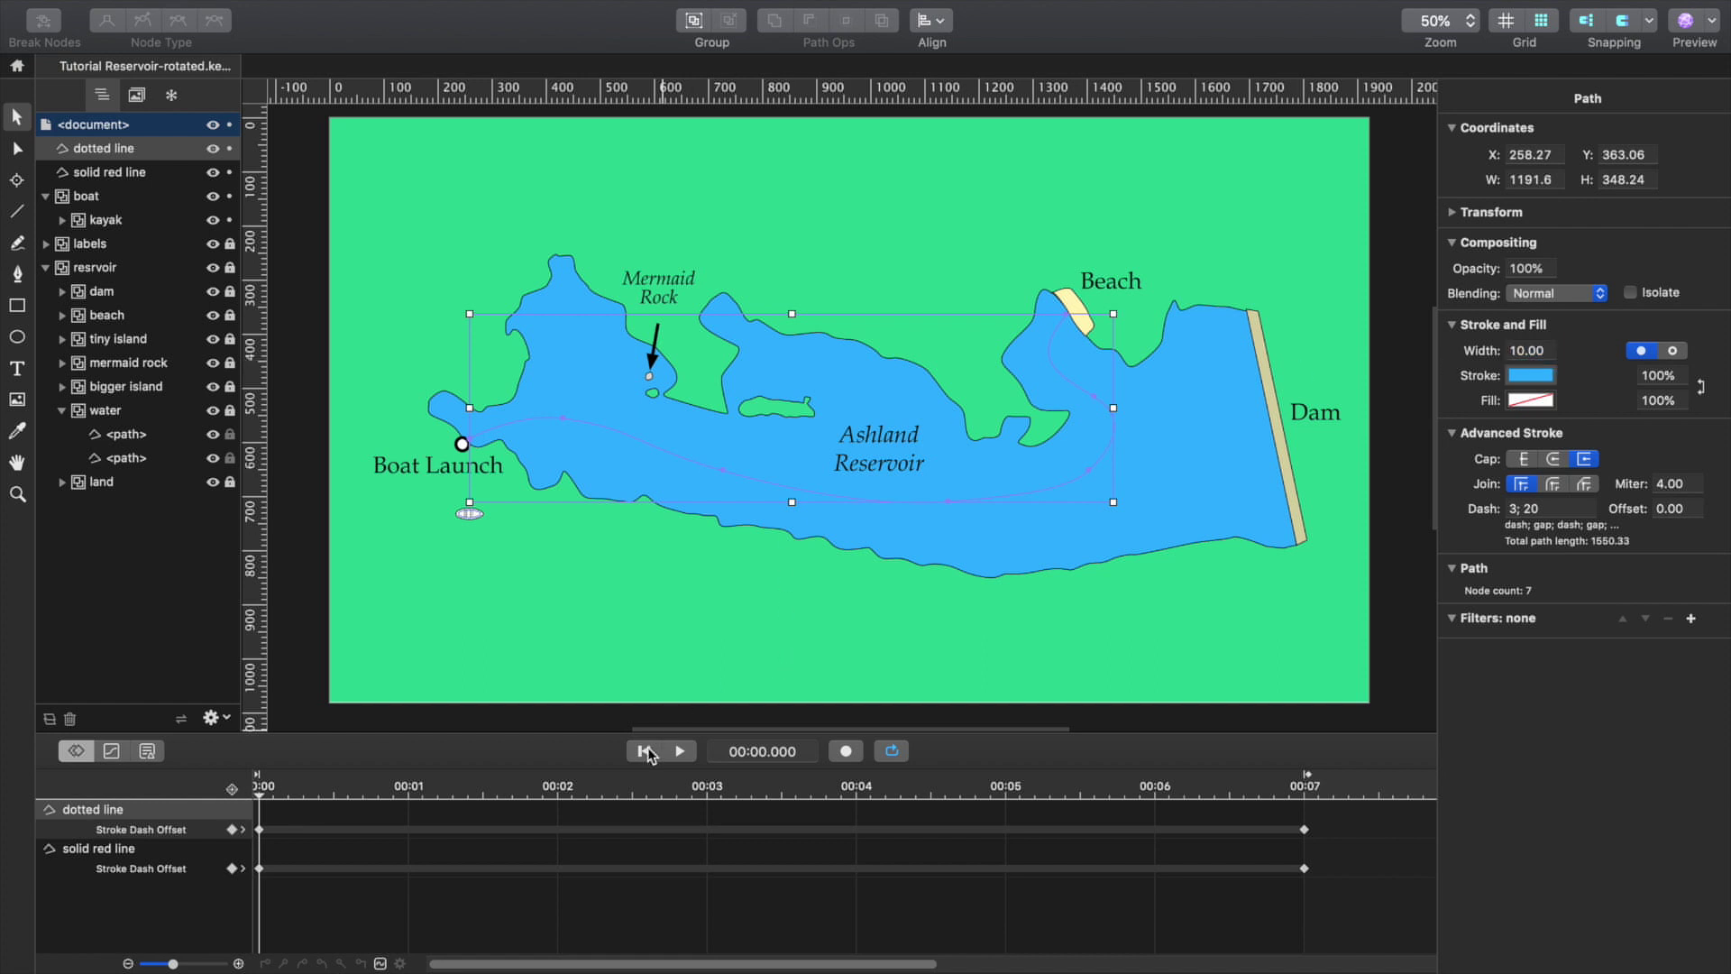
Play the animation from the start to preview the dotted route drawing out.
left_click(680, 753)
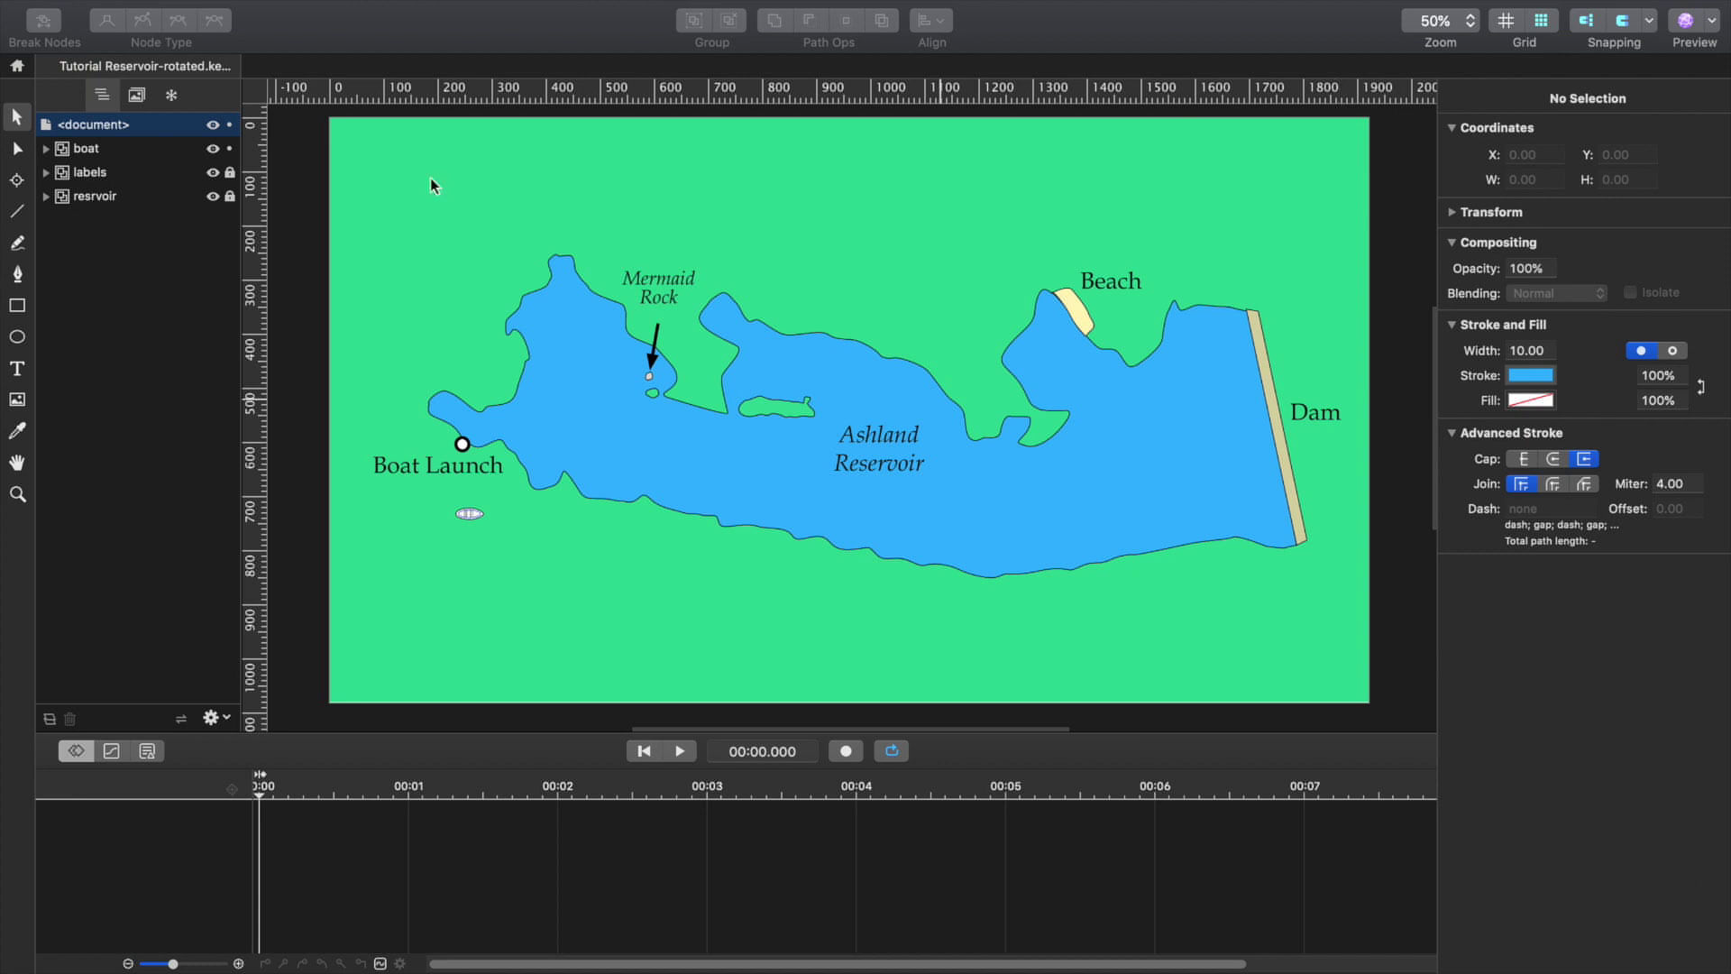
Select the <document> row so the Inspector shows the 1920 × 1080, 10 fps document properties.
left_click(102, 134)
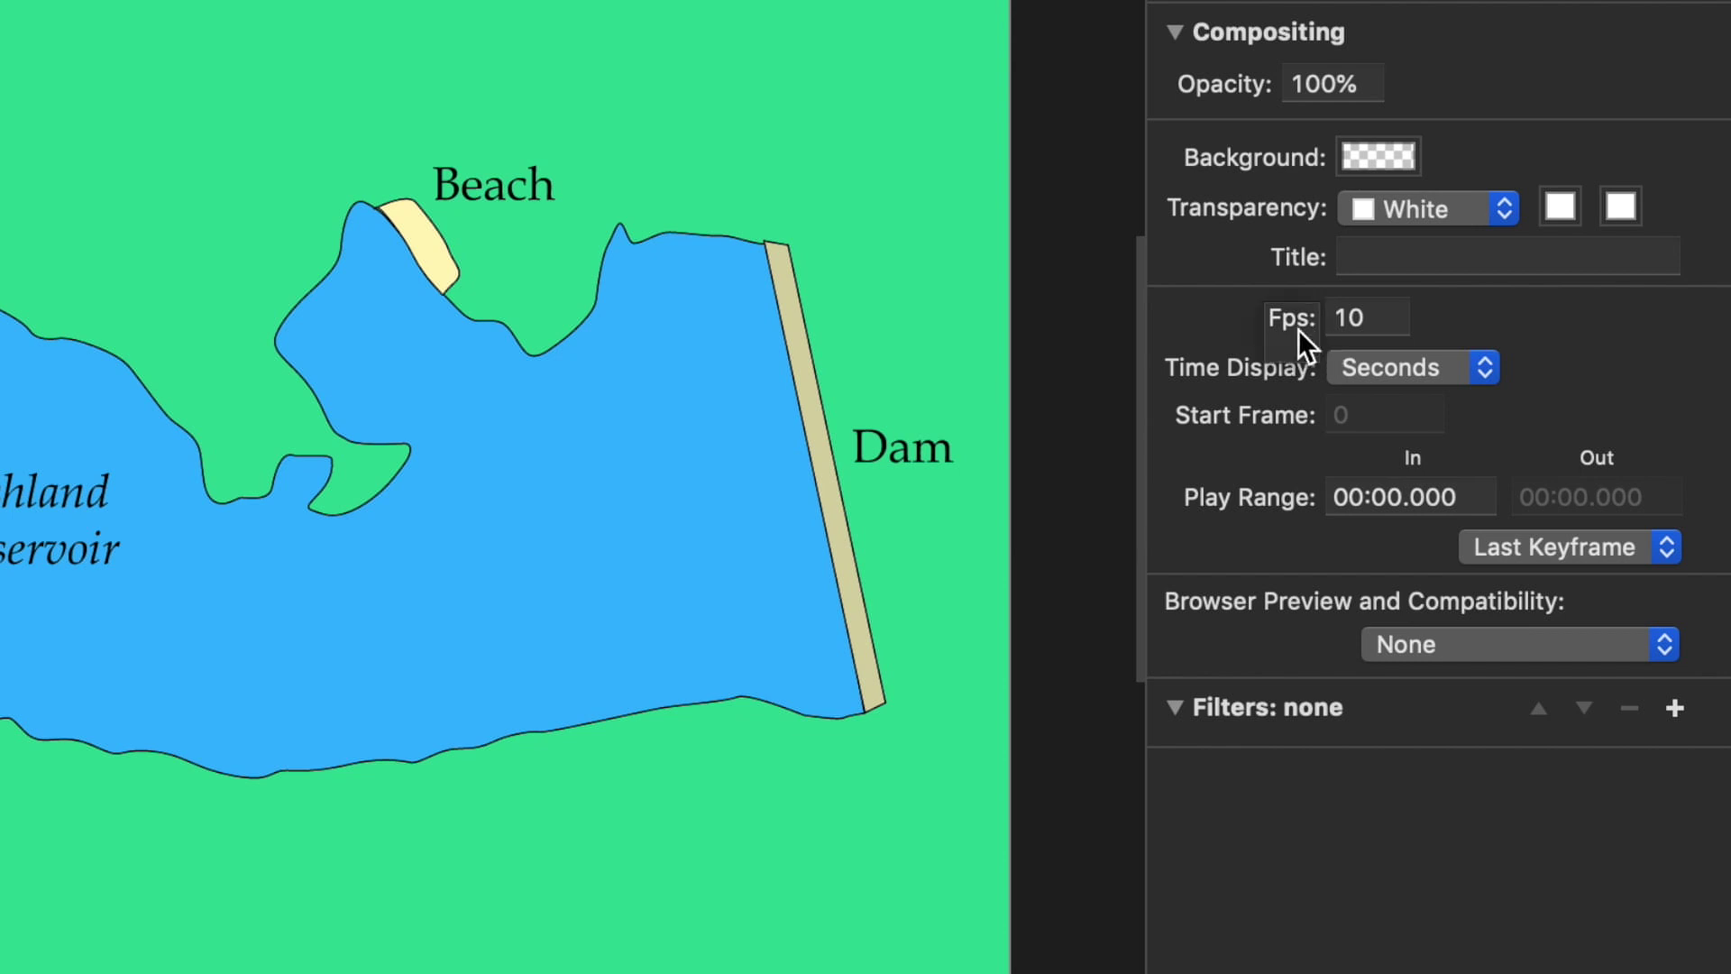
Change the document's Fps value from 10 to 30.
double_click(1326, 320)
type("30")
key("Return")
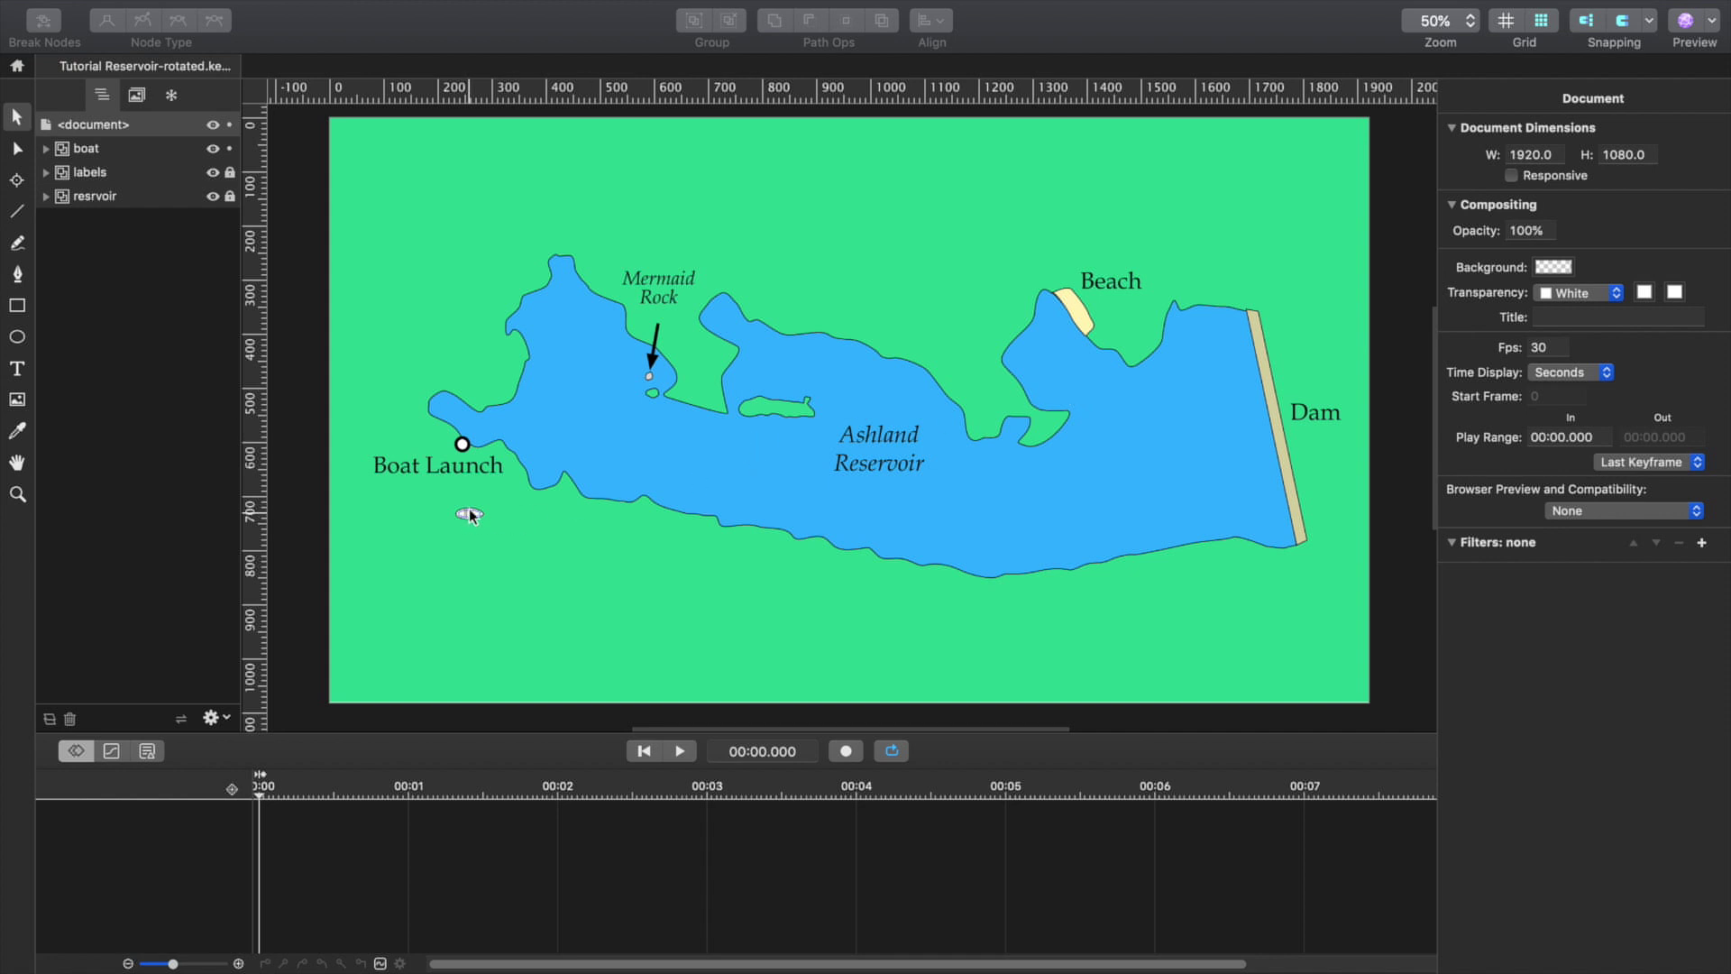
Move the boat group beside Boat Launch at X 301.99, Y 562.41 and rotate it along the route.
left_click(76, 146)
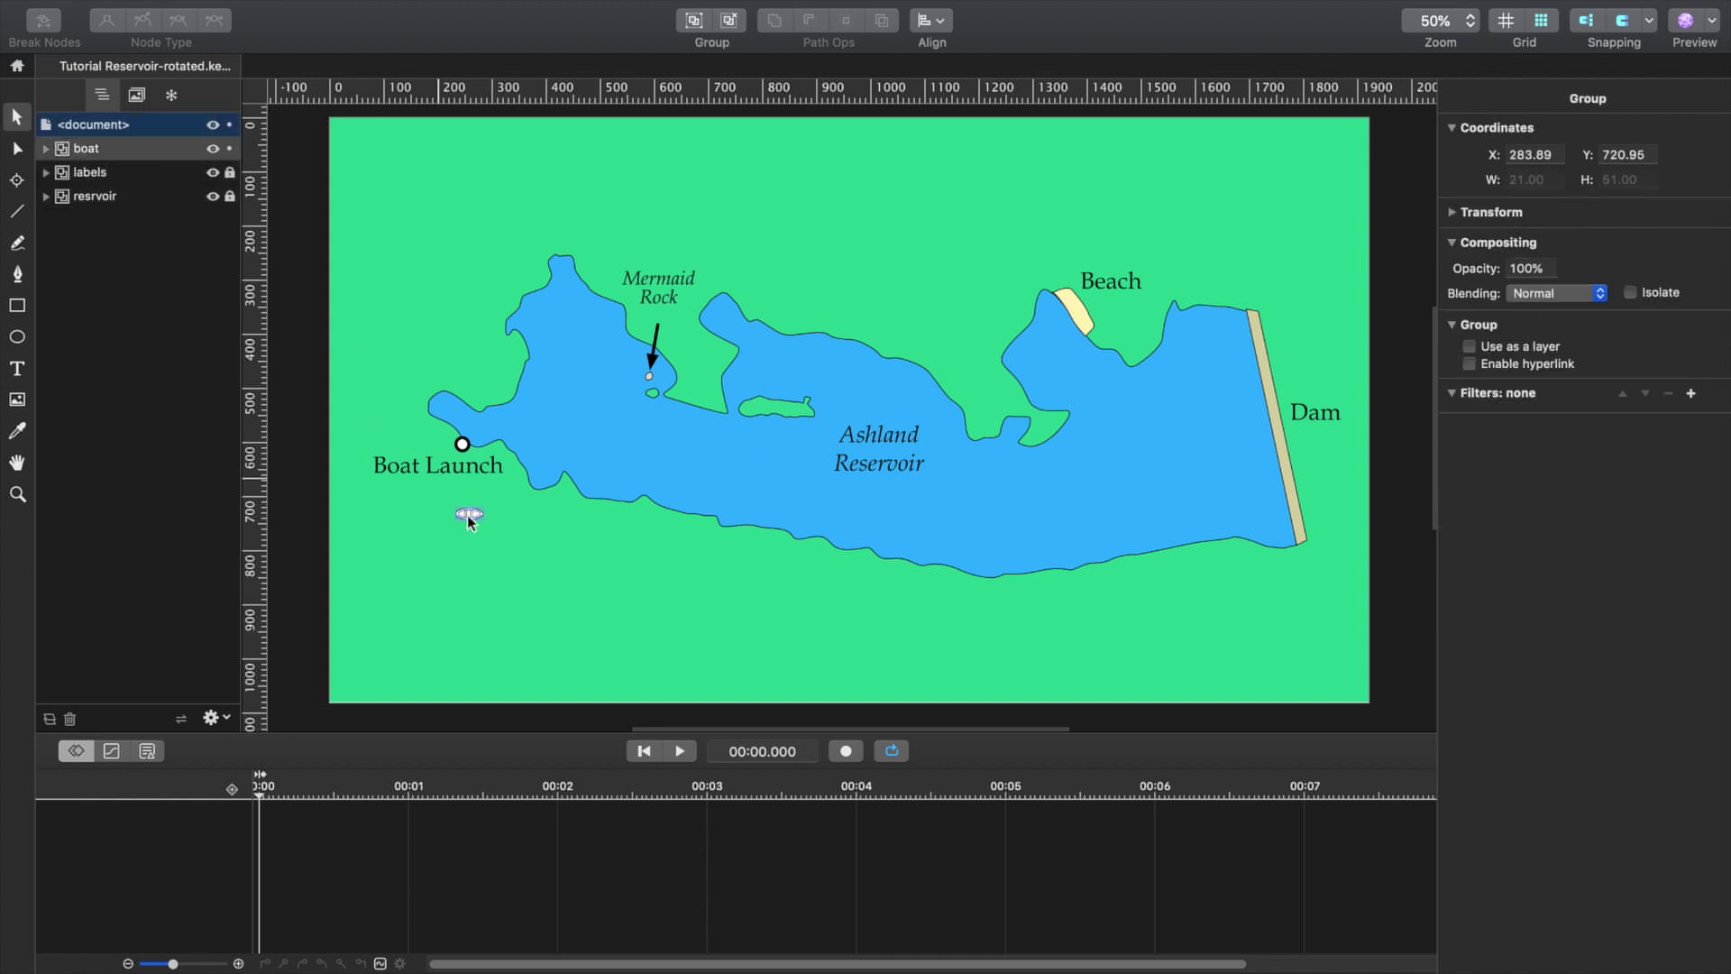
left_click_drag(475, 513, 487, 436)
left_click(16, 180)
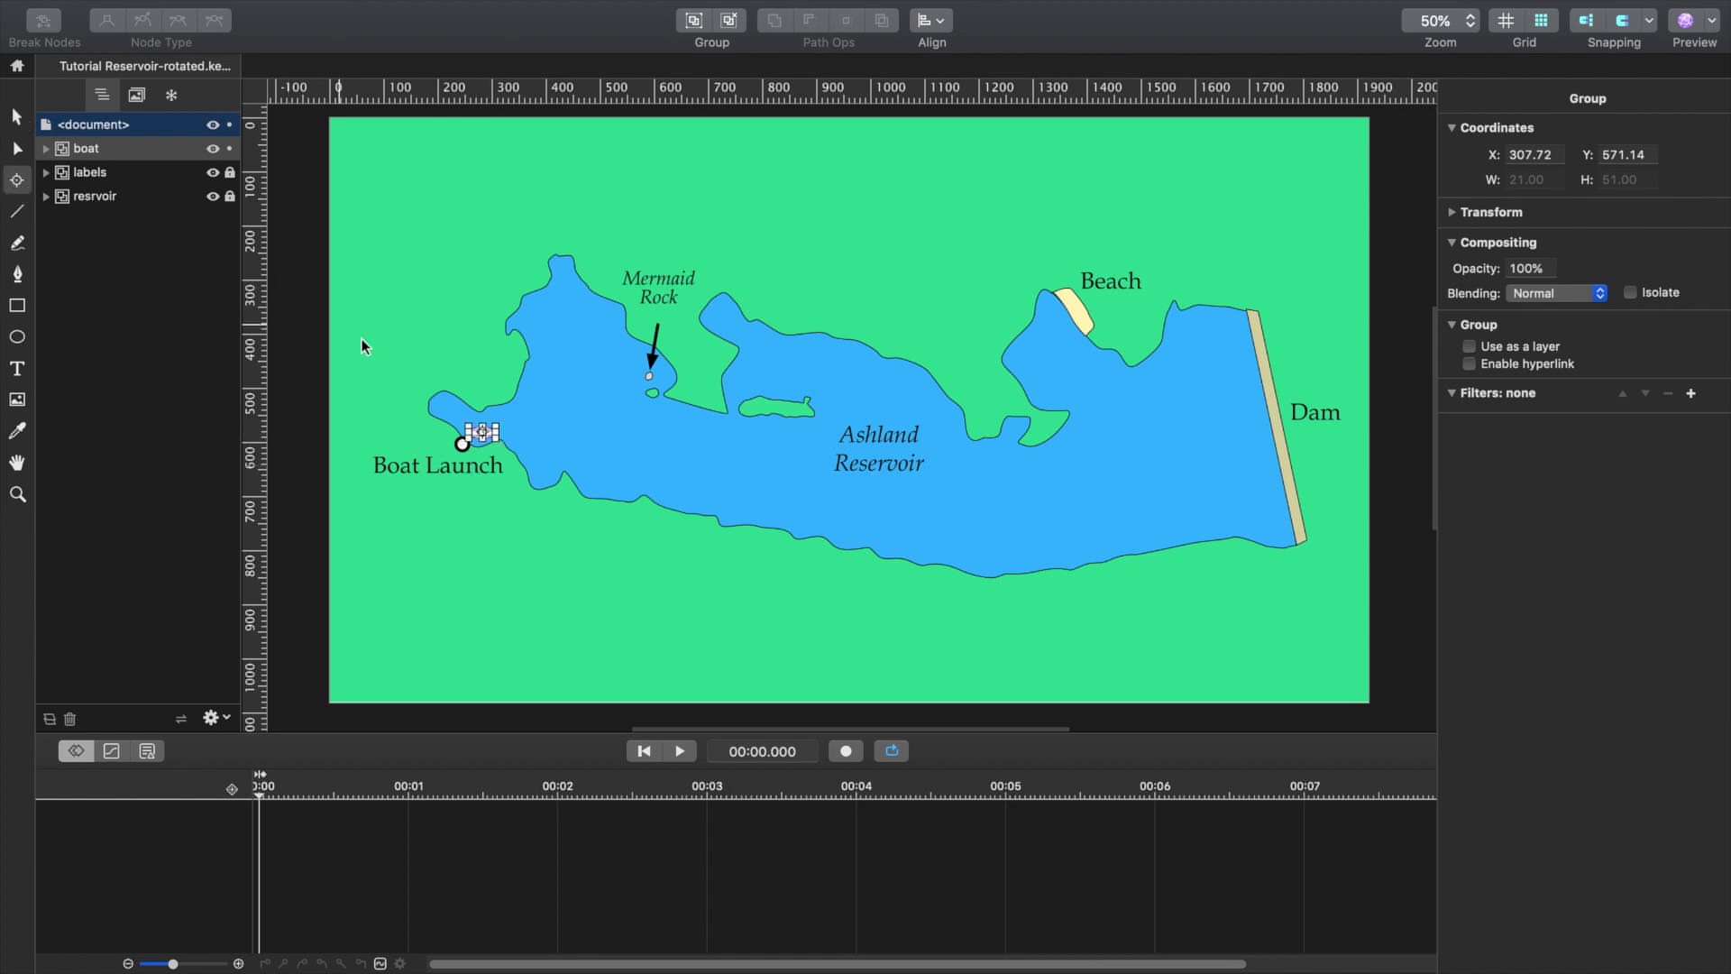
left_click_drag(503, 440, 507, 433)
left_click(16, 116)
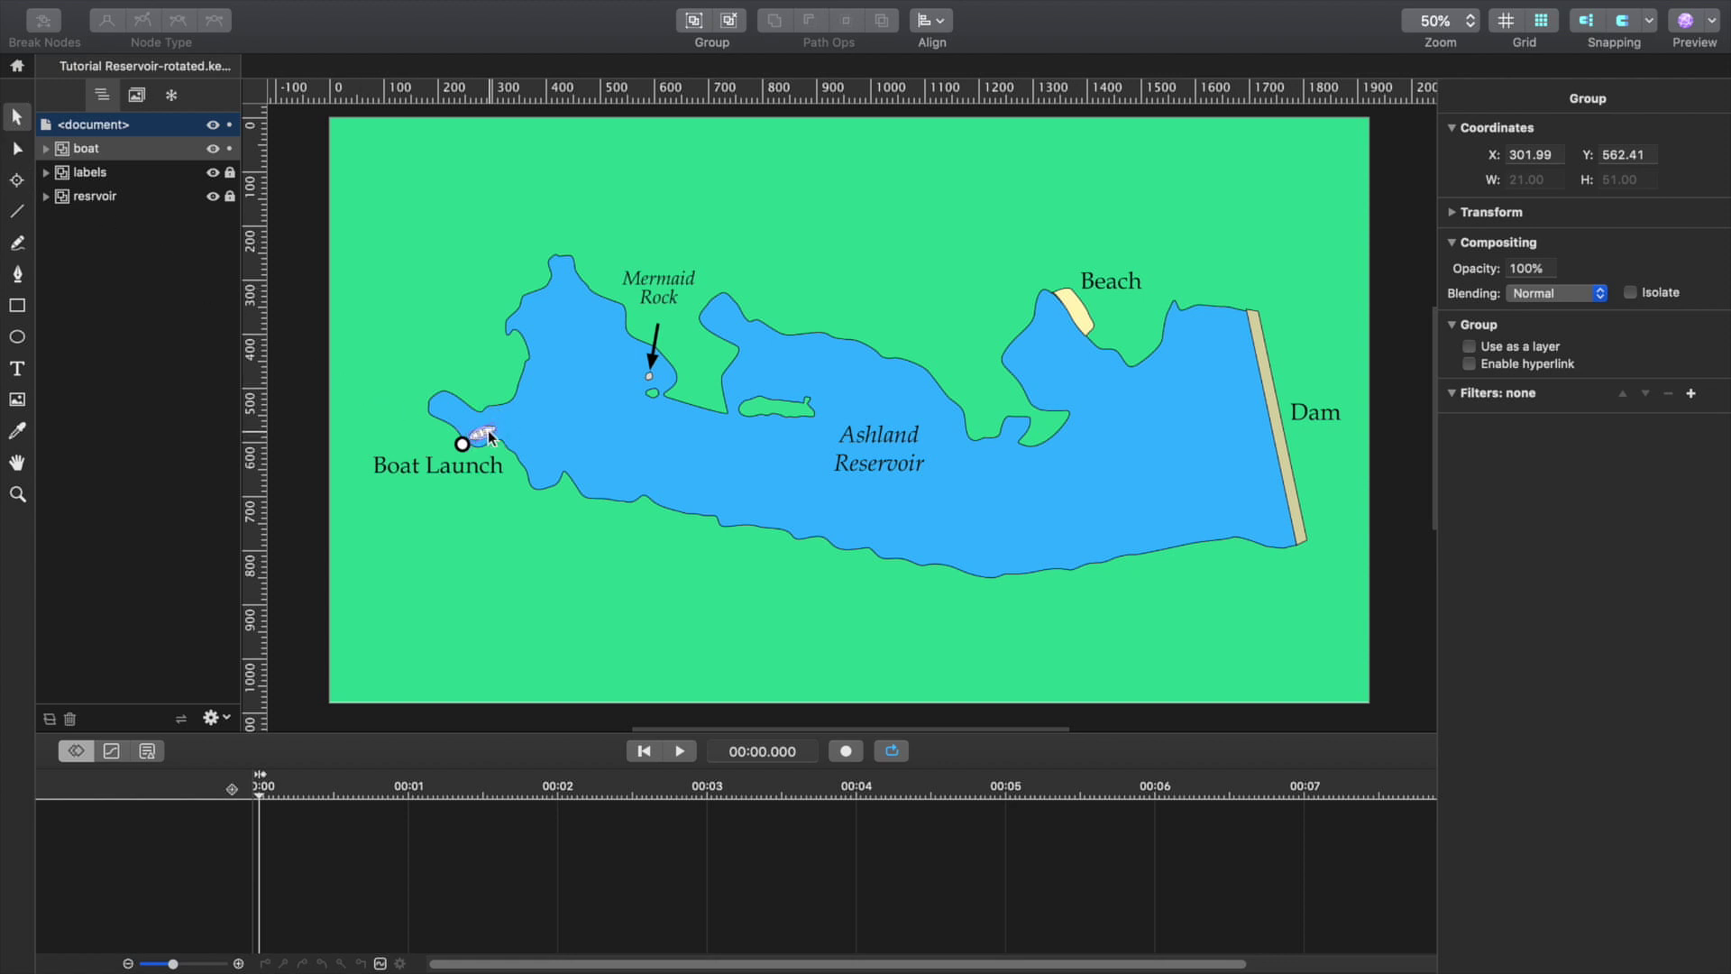
left_click(16, 181)
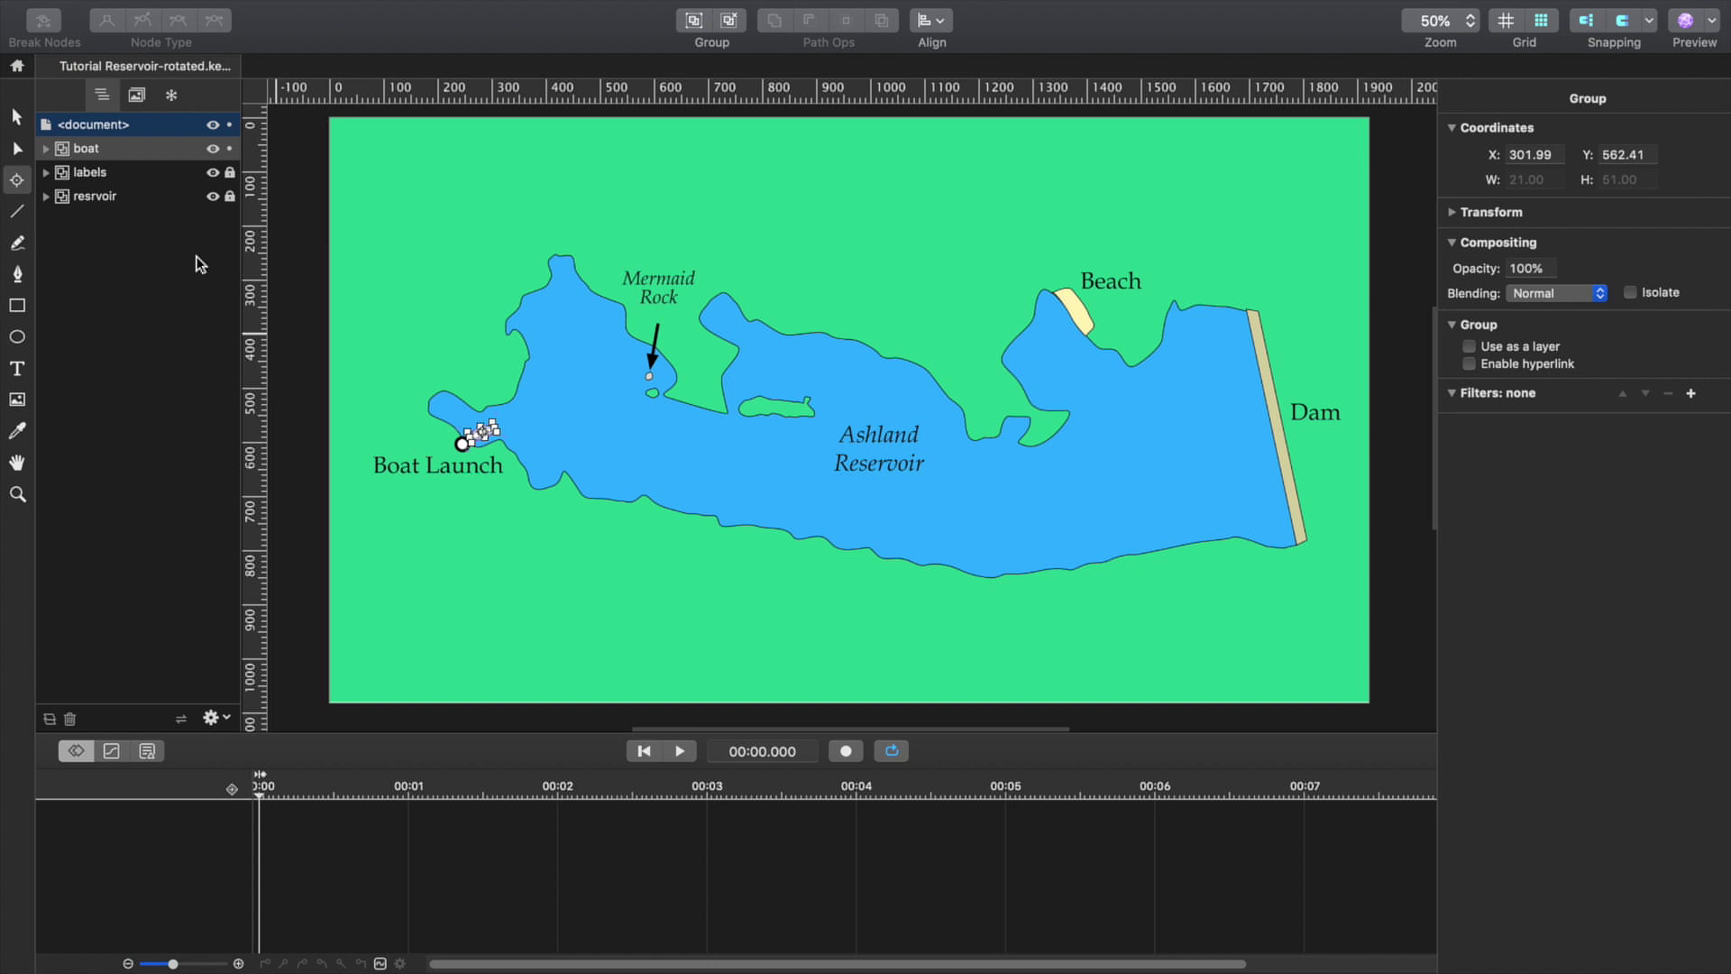
Reselect the boat, then zoom out and scroll right until the Dam is in view.
key("super+1")
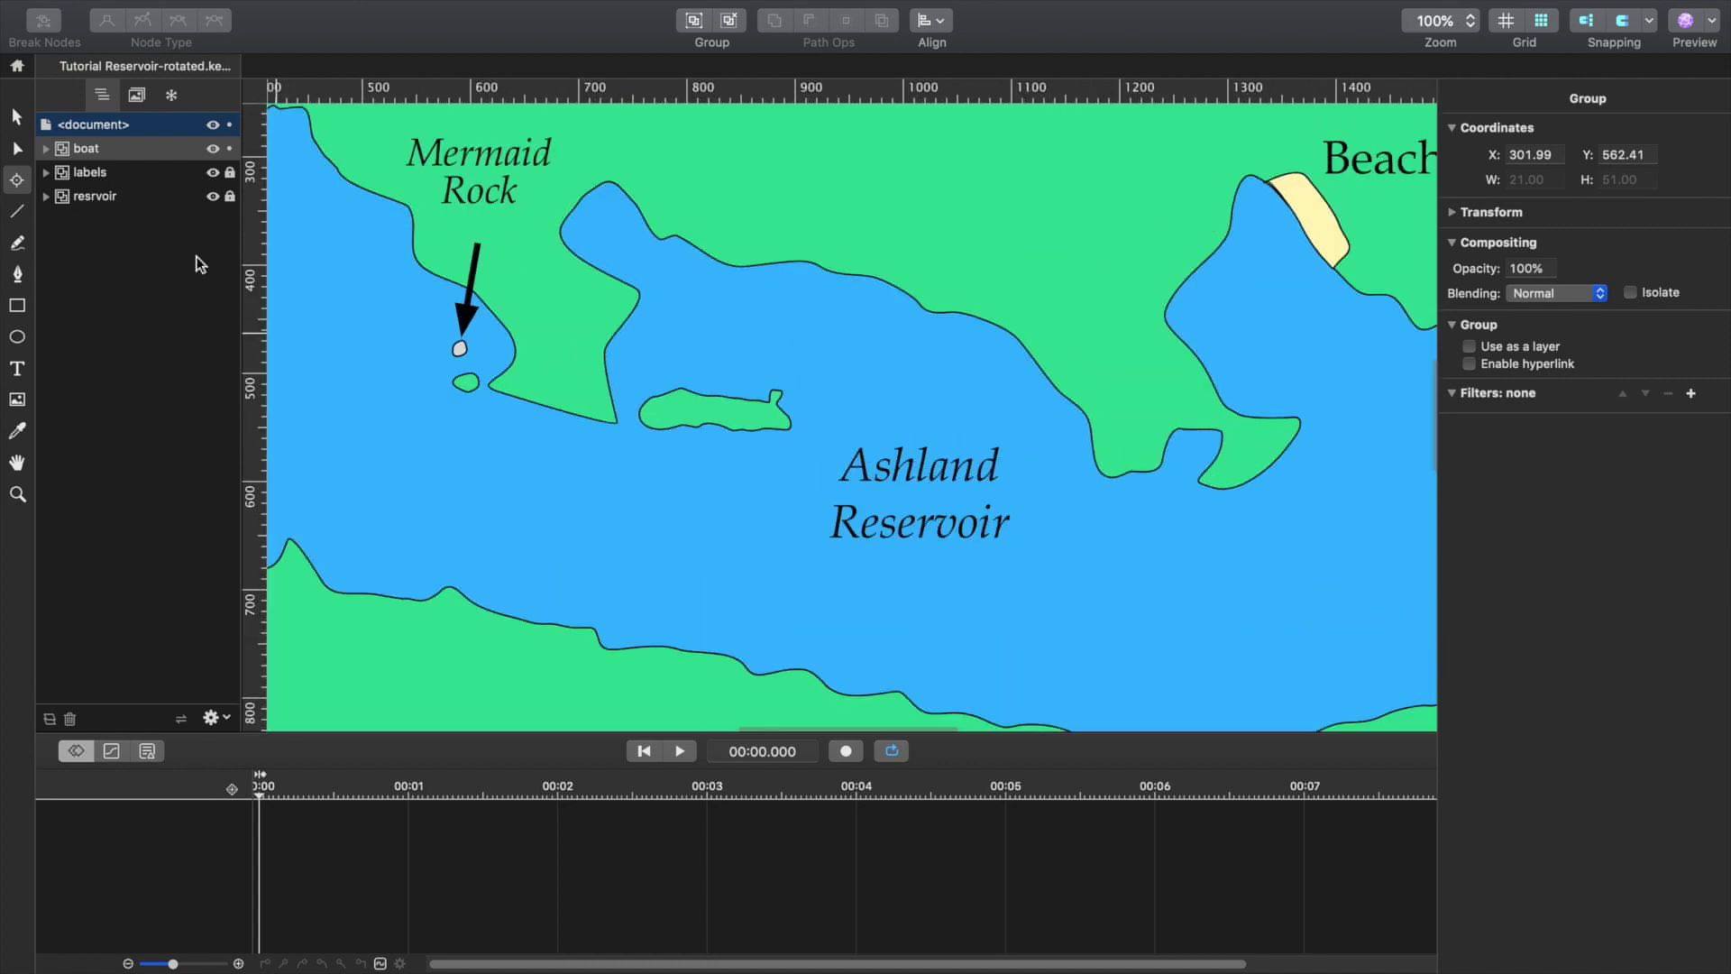
scroll(419, 430, "left", 8)
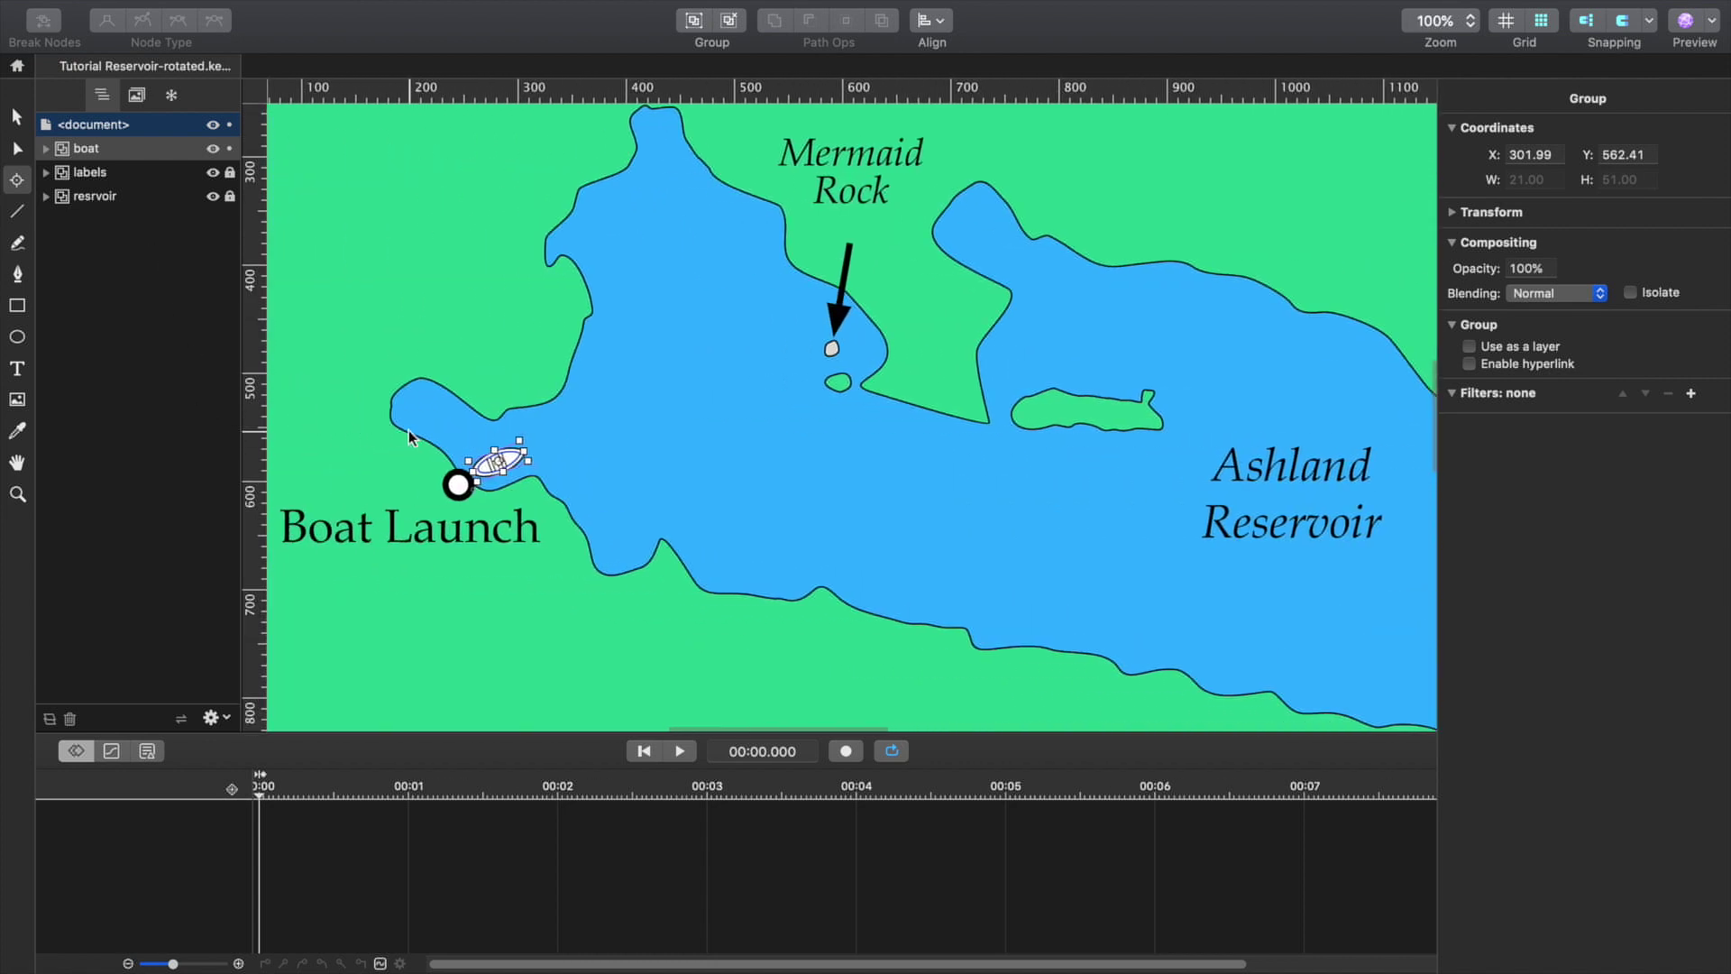
left_click(381, 432)
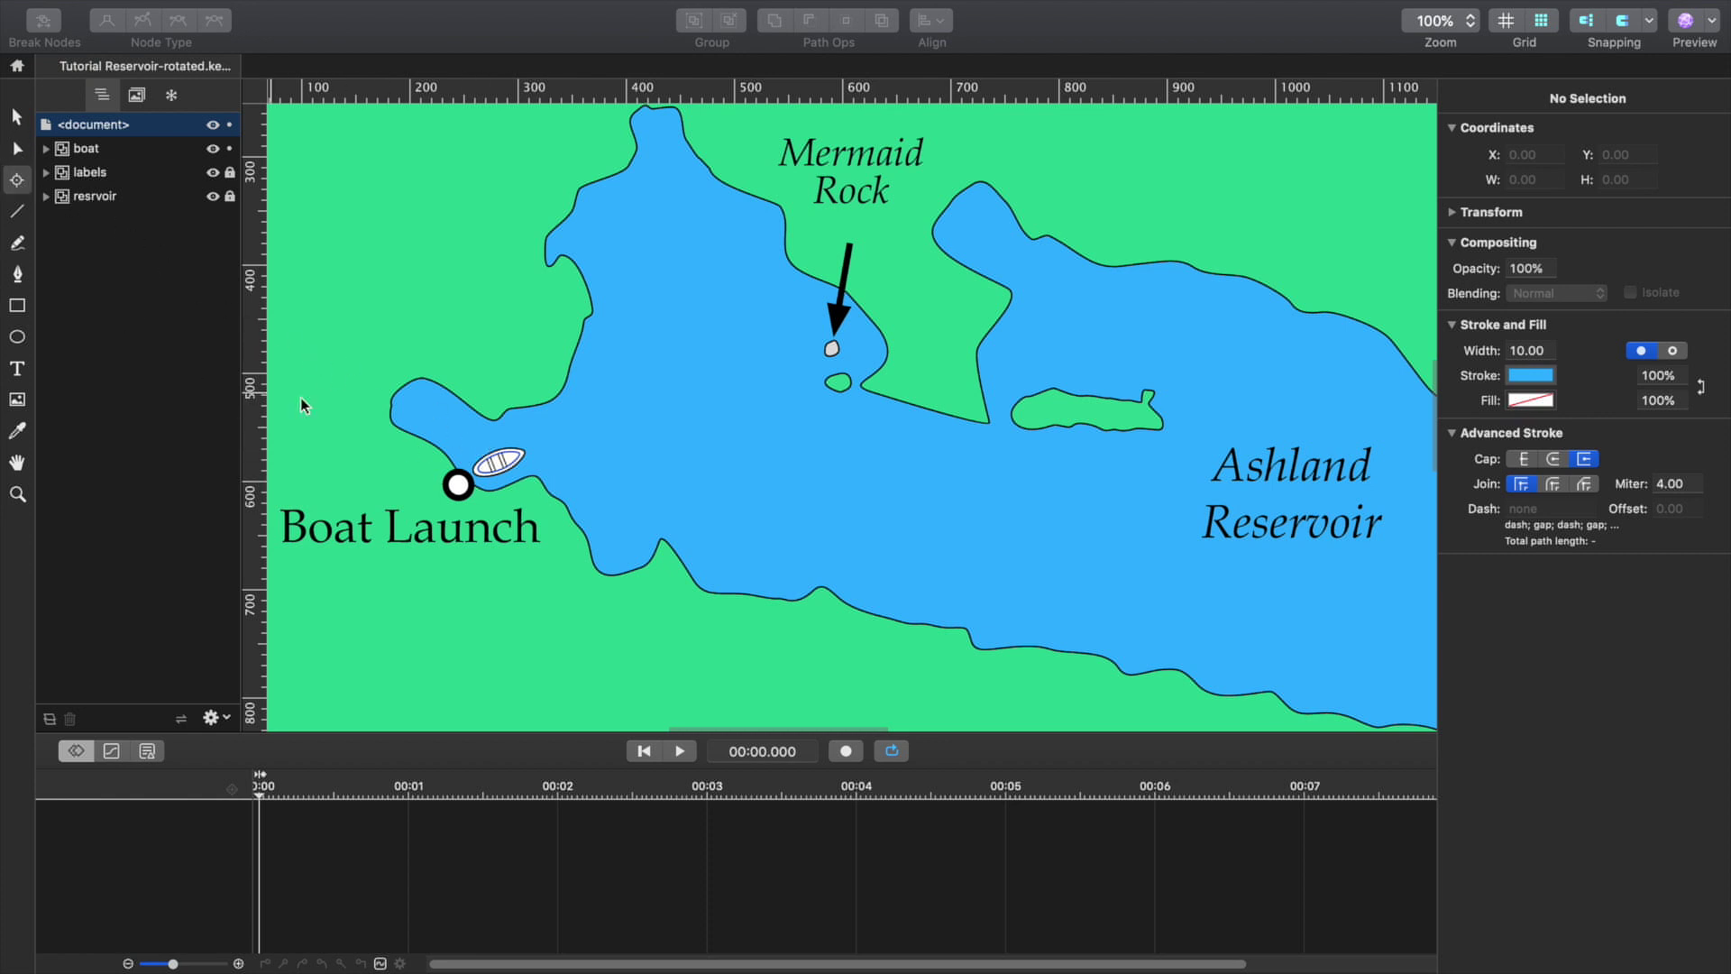
left_click(505, 473)
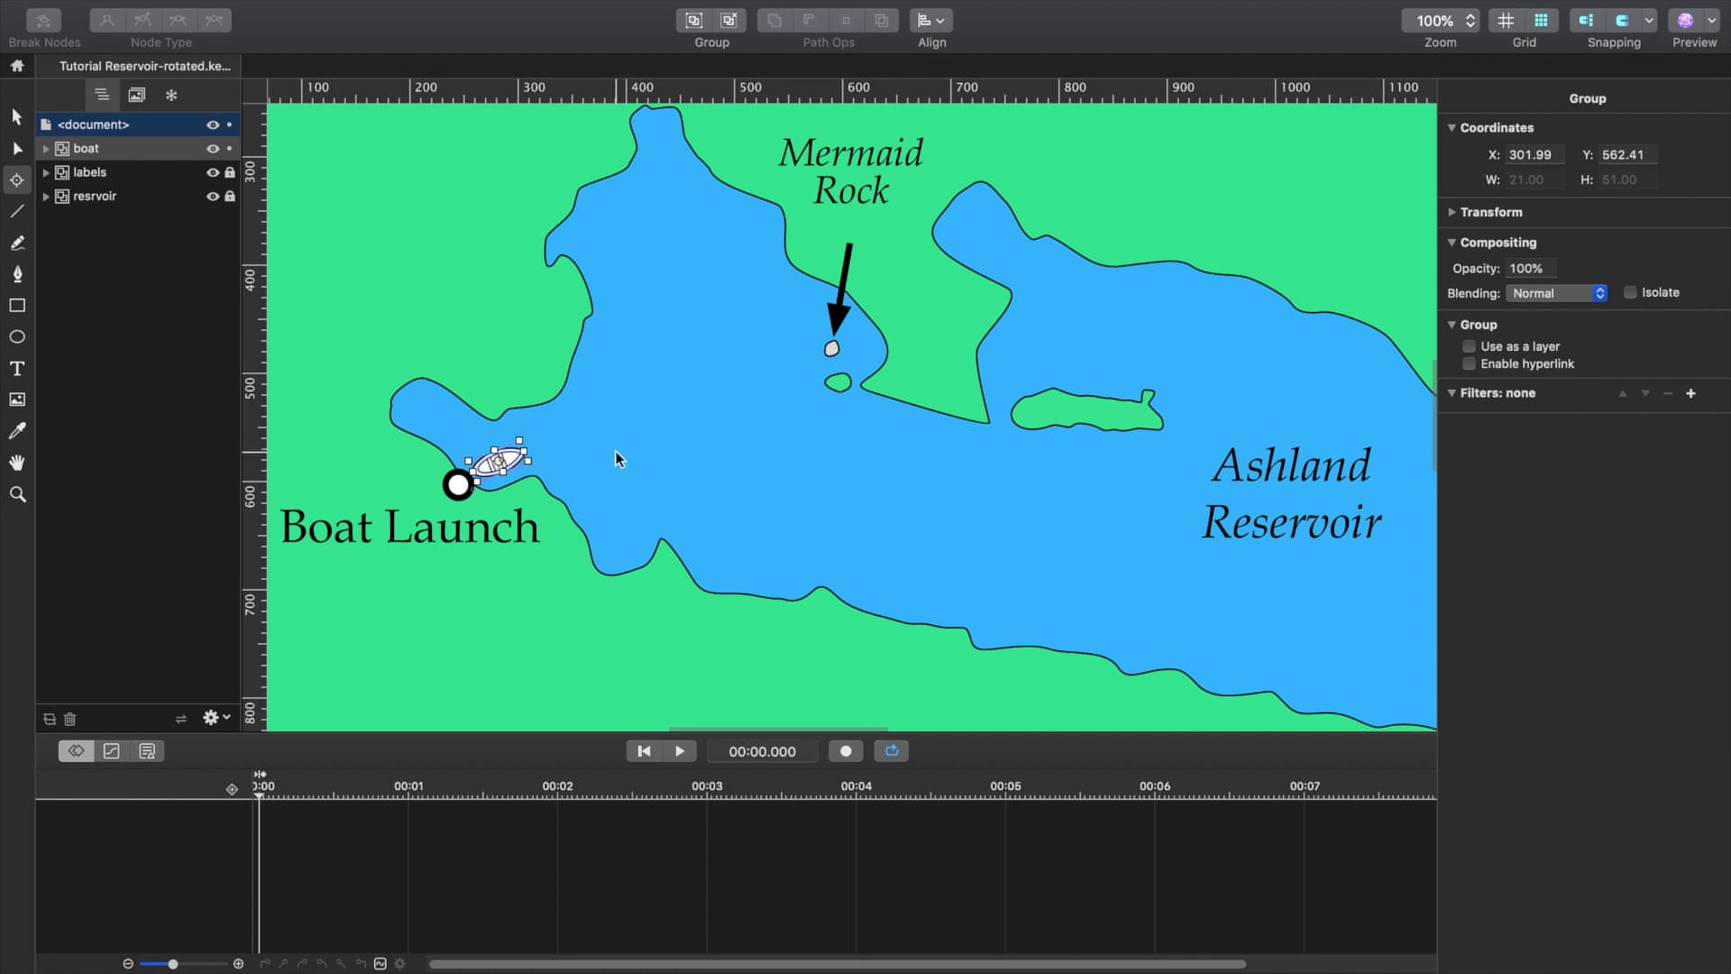
key("super+minus")
key("super+minus")
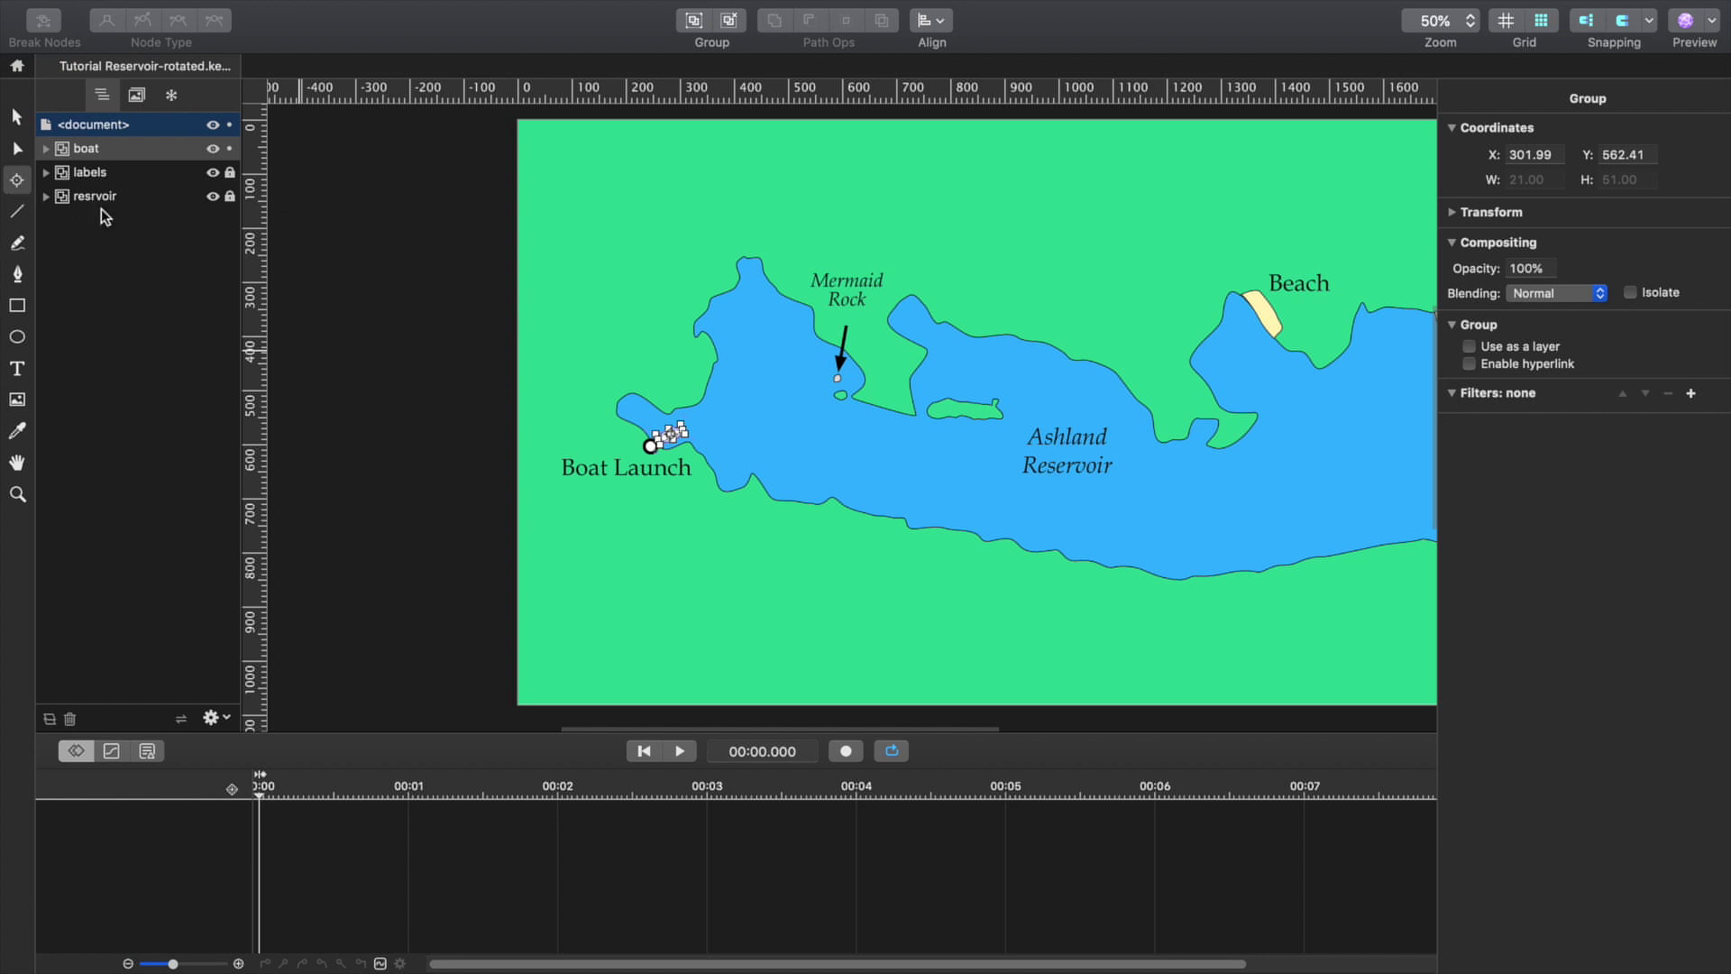
scroll(663, 407, "right", 2)
scroll(665, 406, "right", 2)
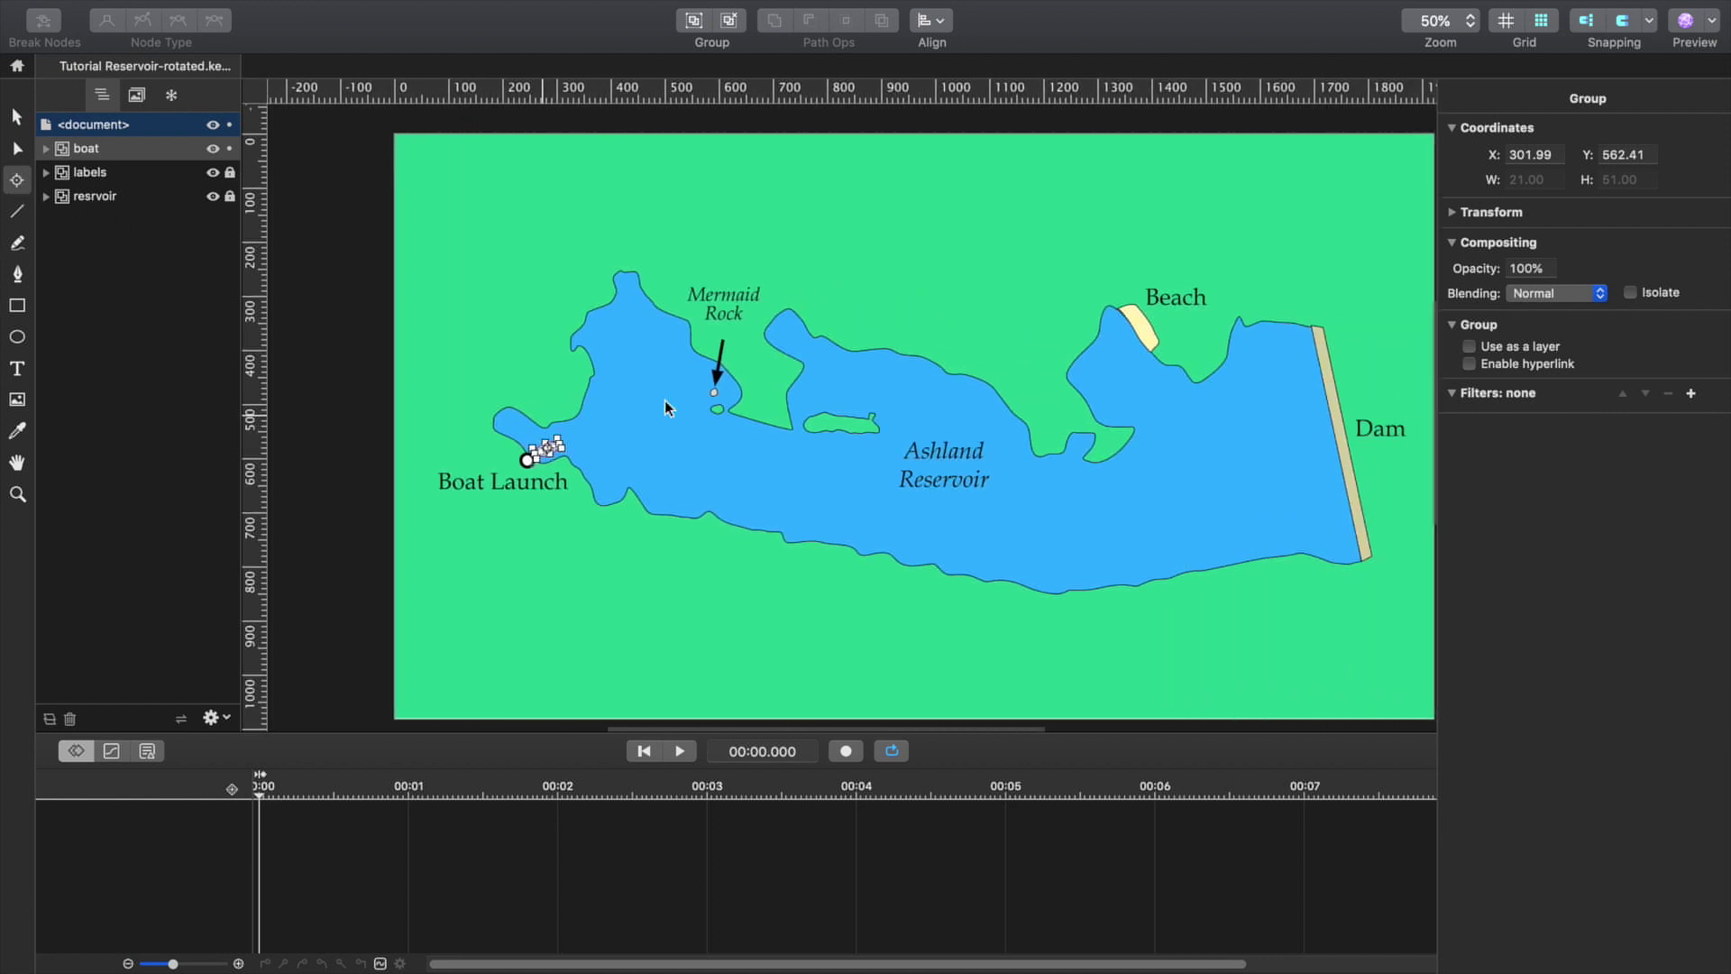
scroll(665, 400, "right", 2)
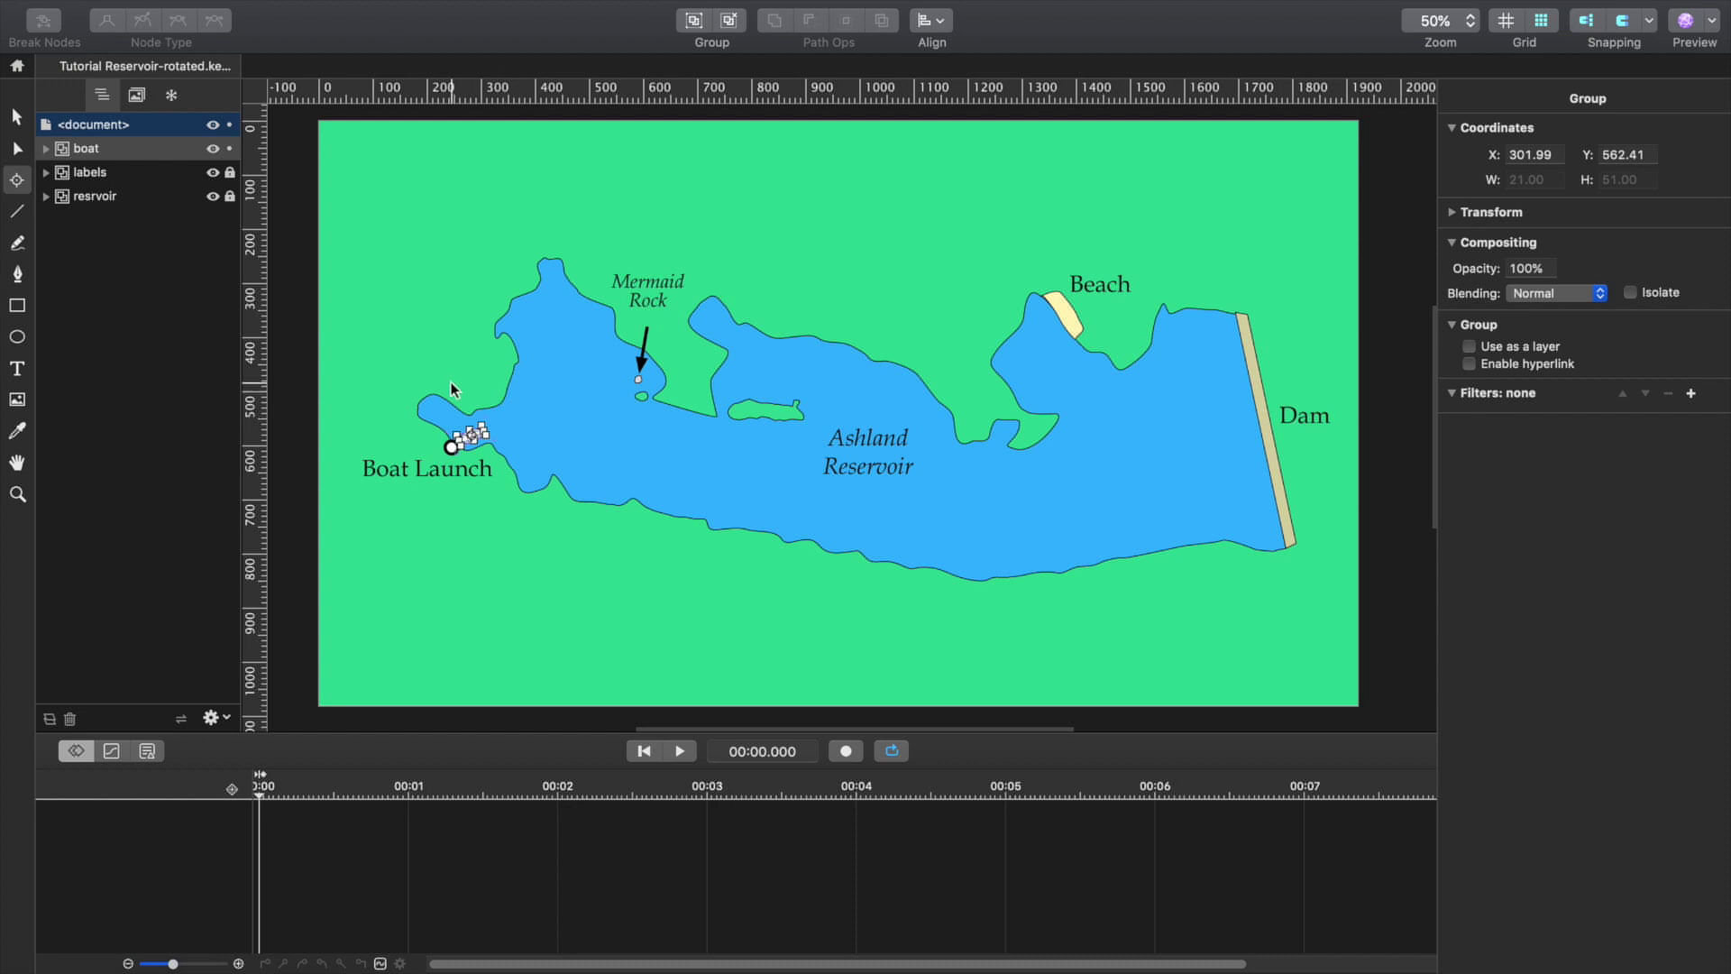
With Auto-Keyframe on, move the boat from Boat Launch to Beach at about 7 seconds.
left_click(846, 752)
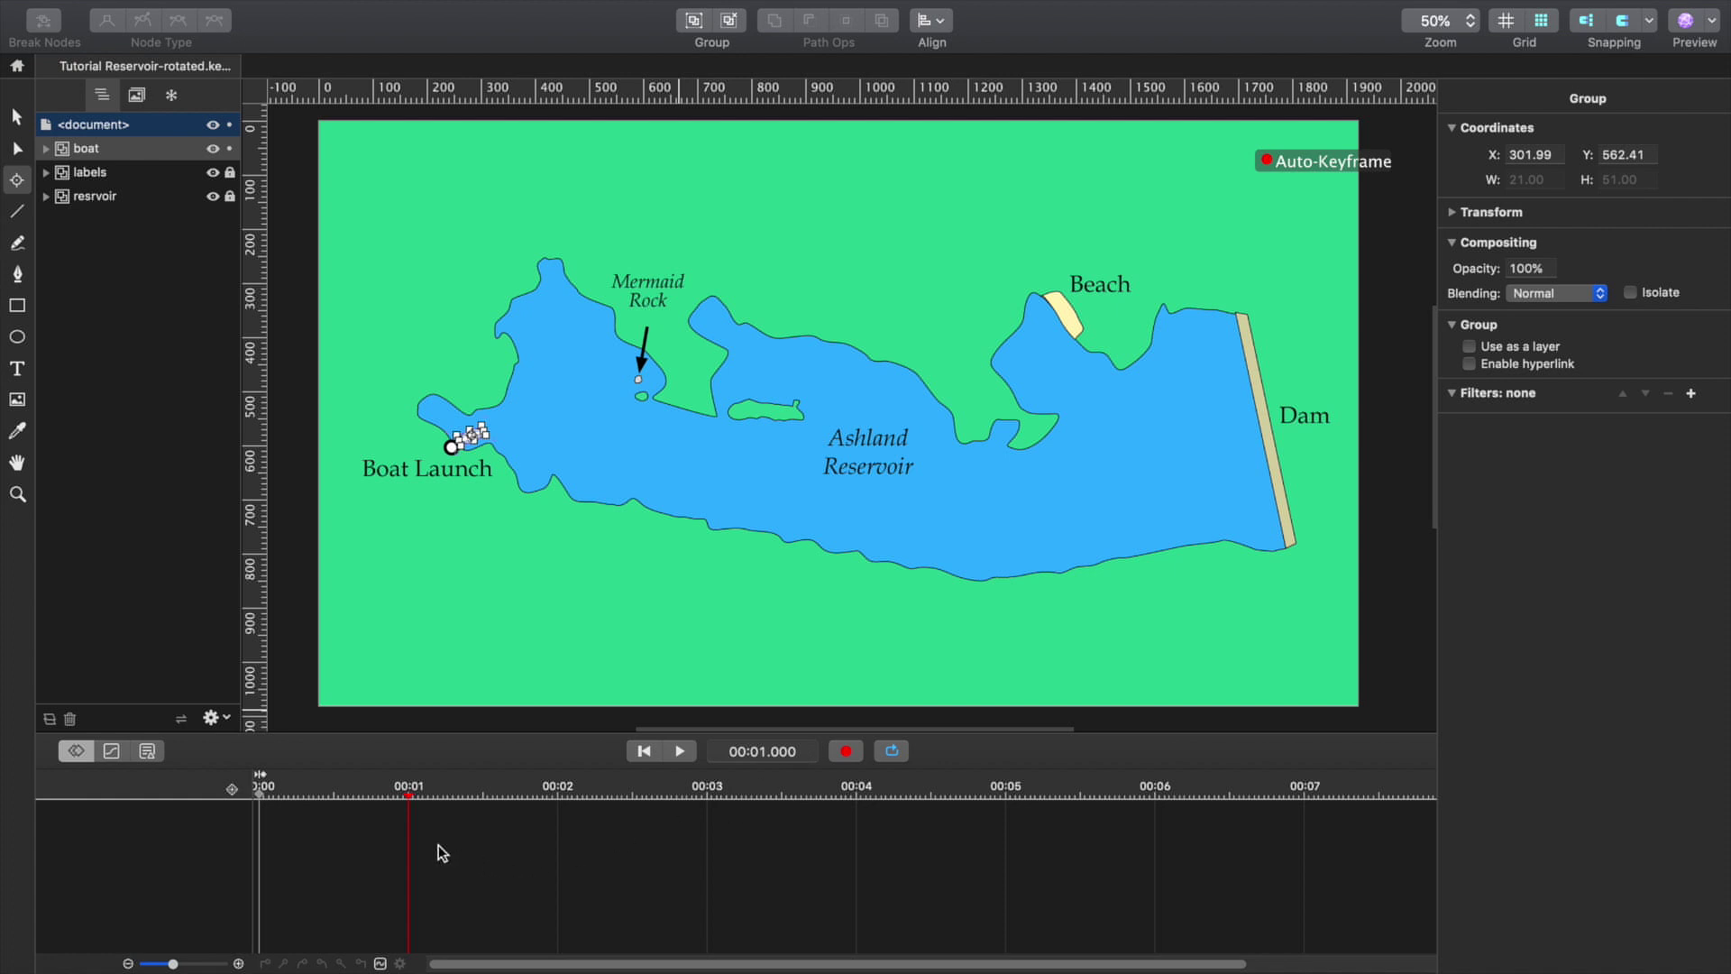
left_click_drag(408, 794, 1306, 847)
left_click(18, 117)
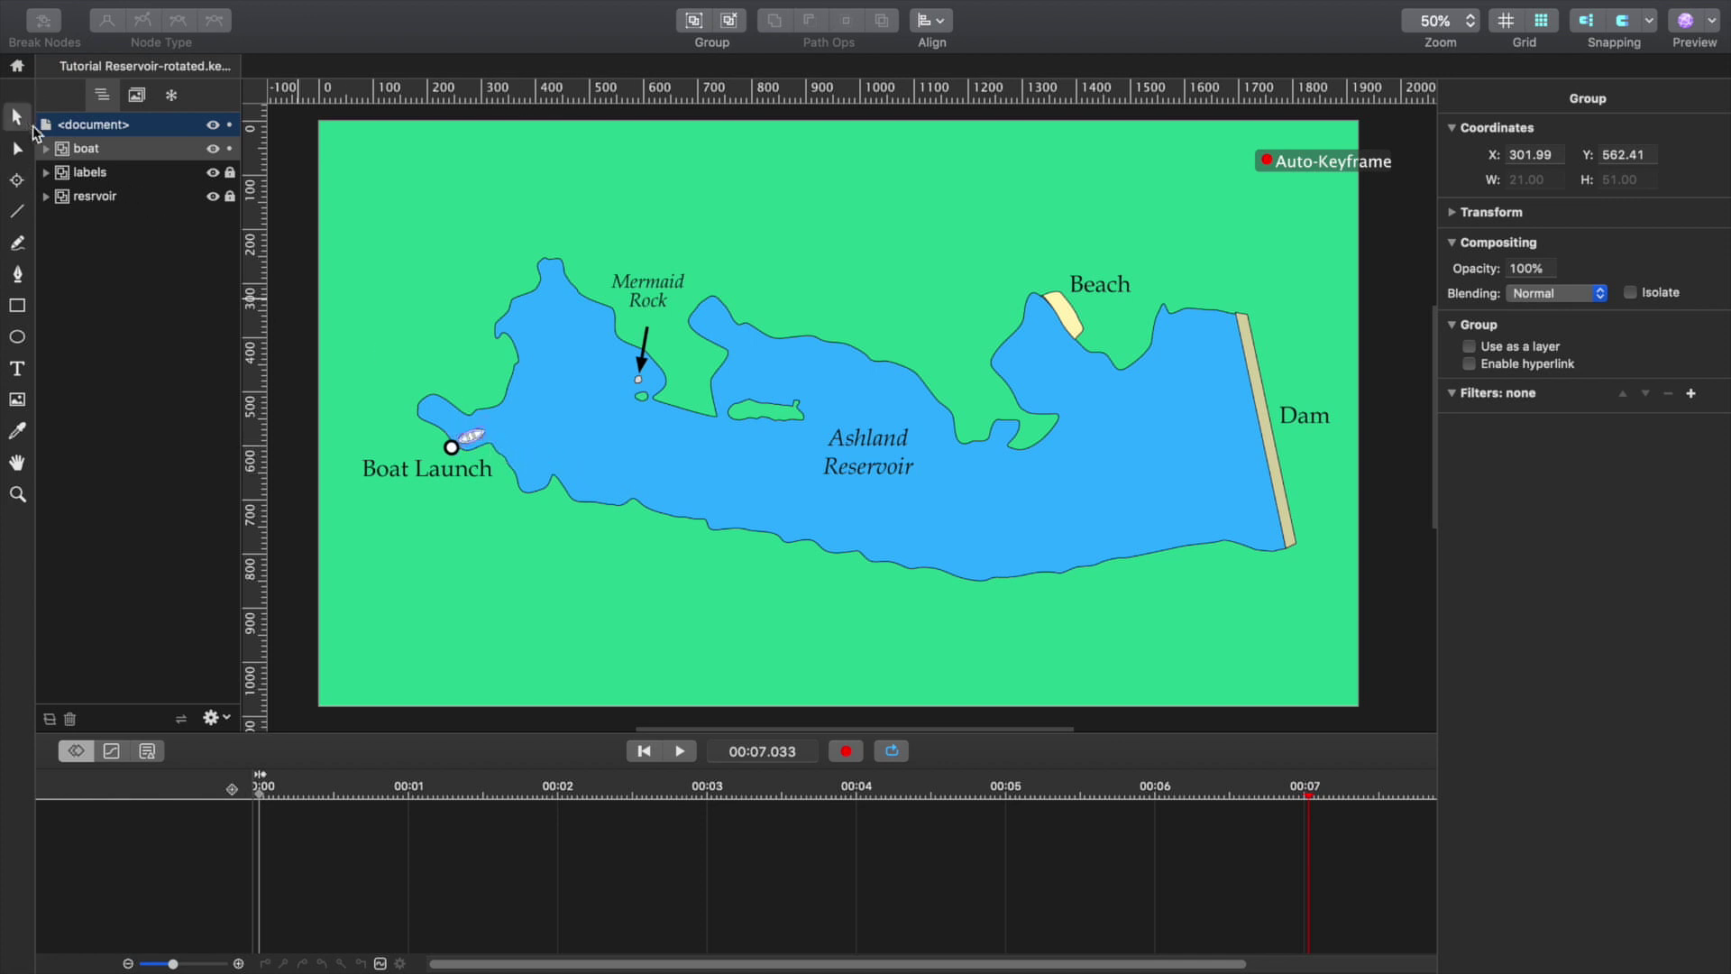
left_click(475, 441)
left_click_drag(475, 441, 1054, 323)
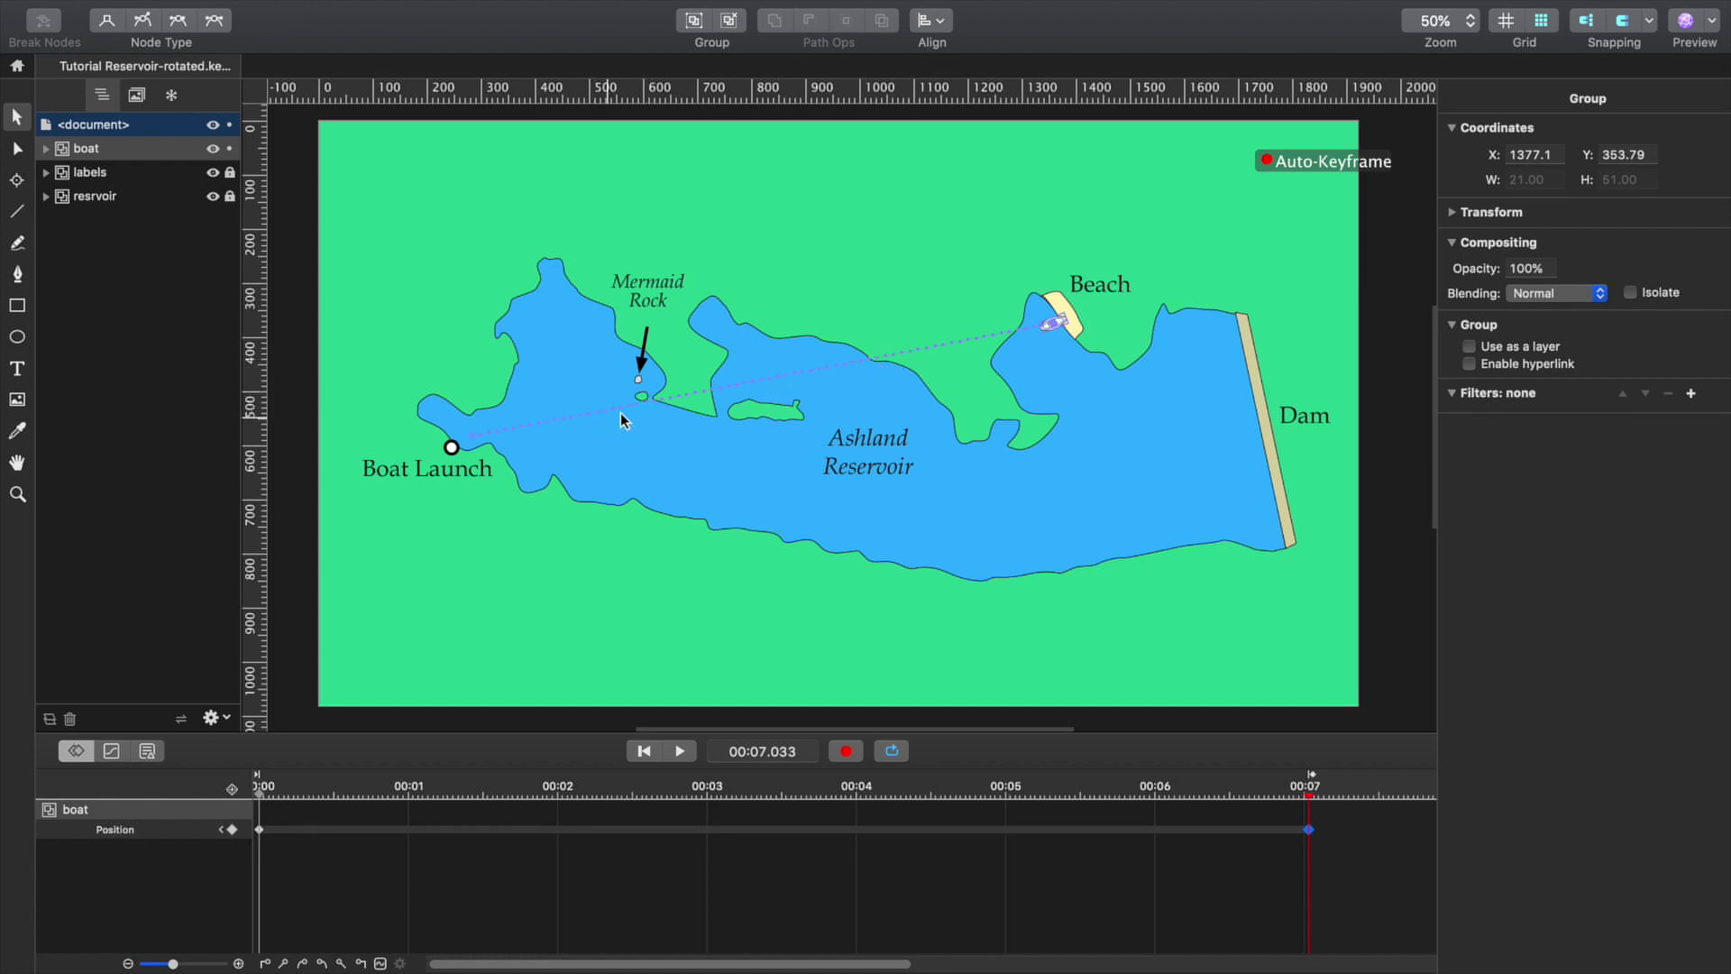
Bend the boat's motion path into a curve toward the southern shore, then rewind to 00:00.
left_click_drag(889, 363, 1057, 471)
left_click(1057, 326)
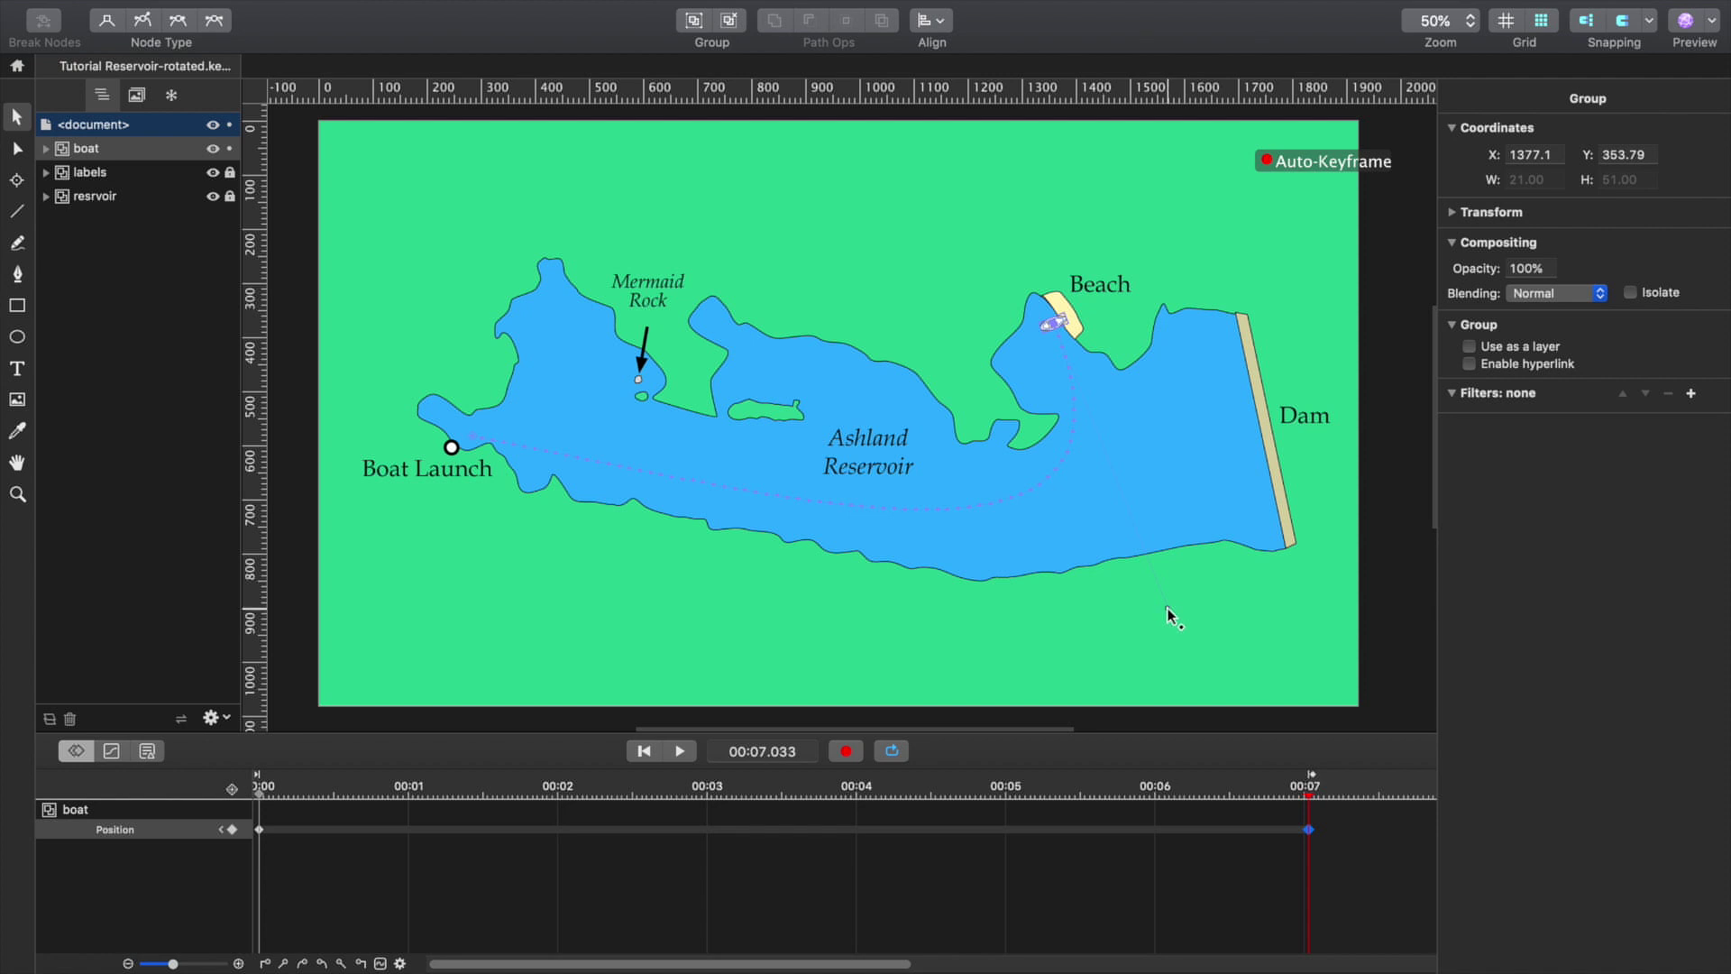
mouse_move(1166, 609)
left_mouse_down()
mouse_move(1136, 591)
mouse_move(1178, 603)
left_mouse_up()
left_click(471, 442)
left_click_drag(778, 501, 680, 389)
left_click_drag(1059, 331, 1066, 366)
left_click_drag(1039, 462, 1059, 483)
left_click(646, 754)
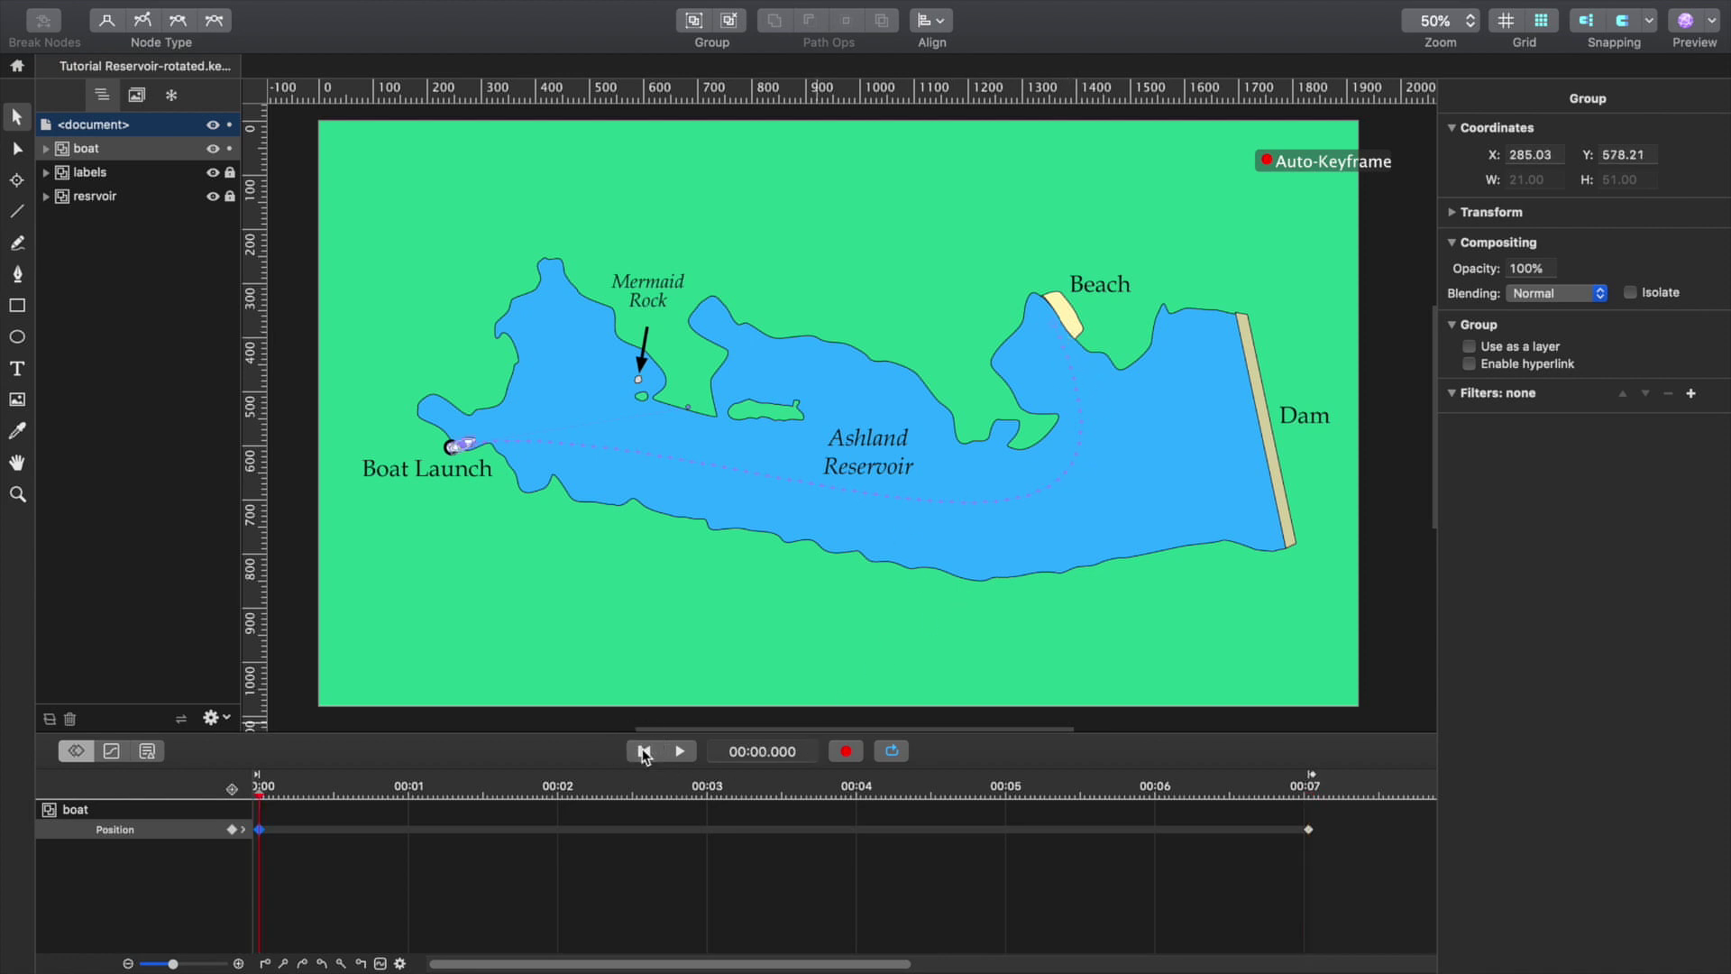
left_click(680, 752)
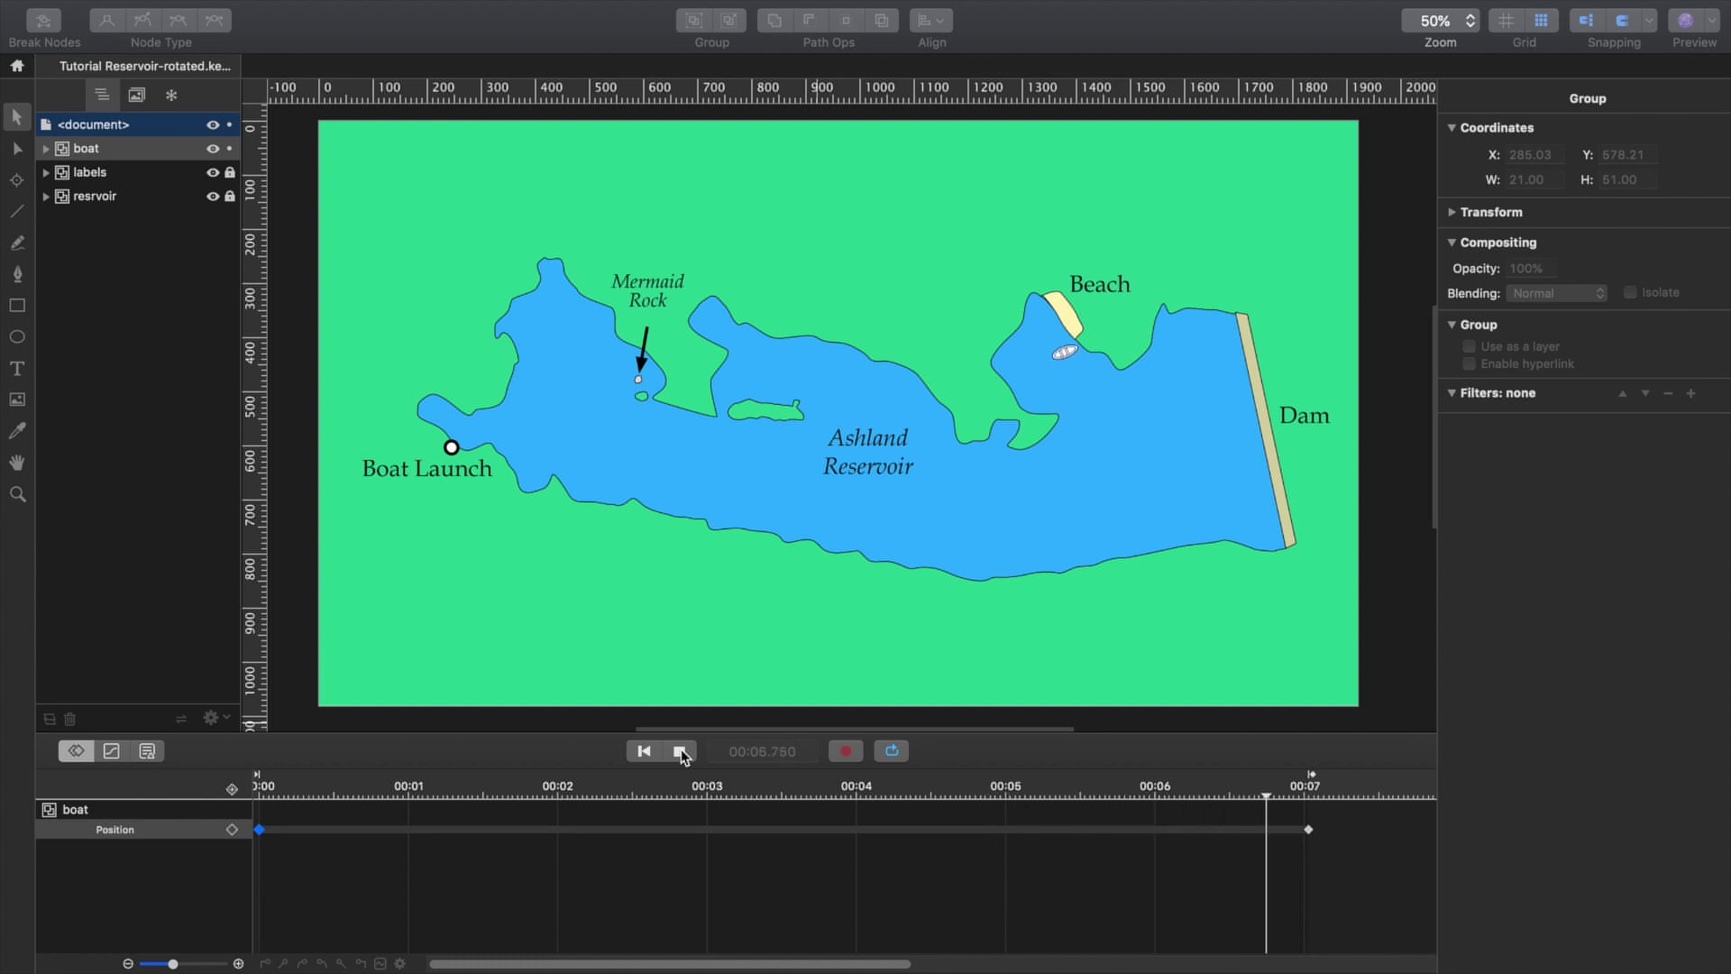
left_click(681, 752)
left_click(644, 751)
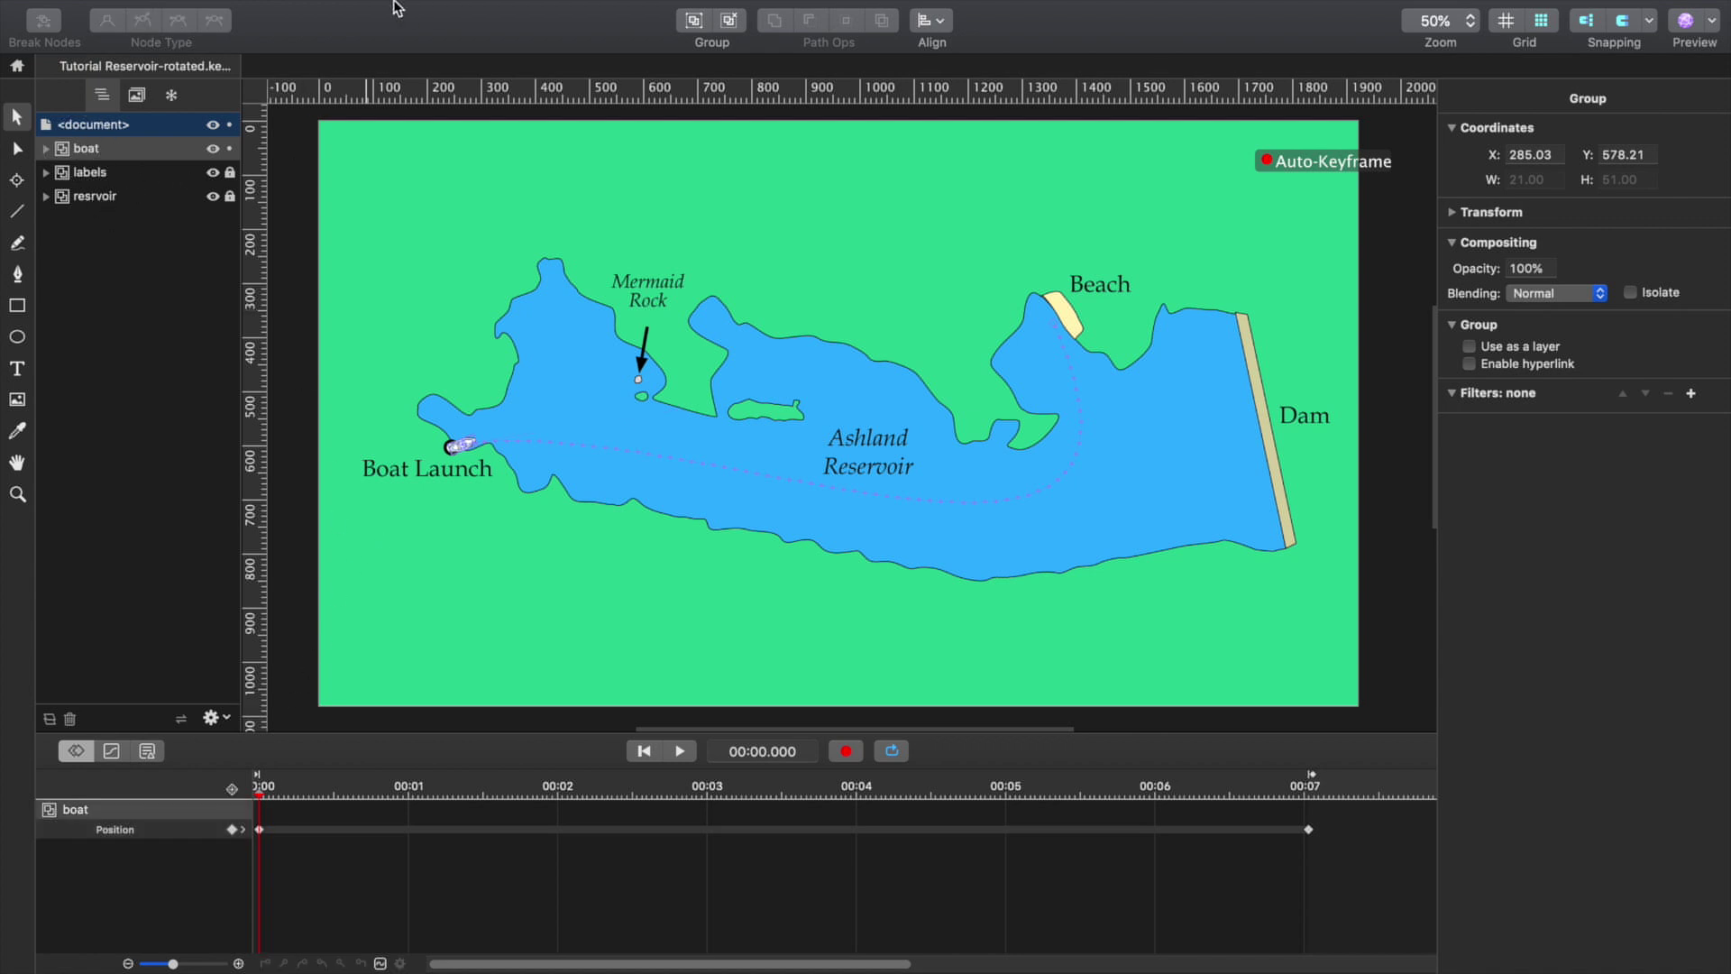
Apply Object > Transform > Orient Along Path to the boat.
mouse_move(361, 7)
left_click(264, 12)
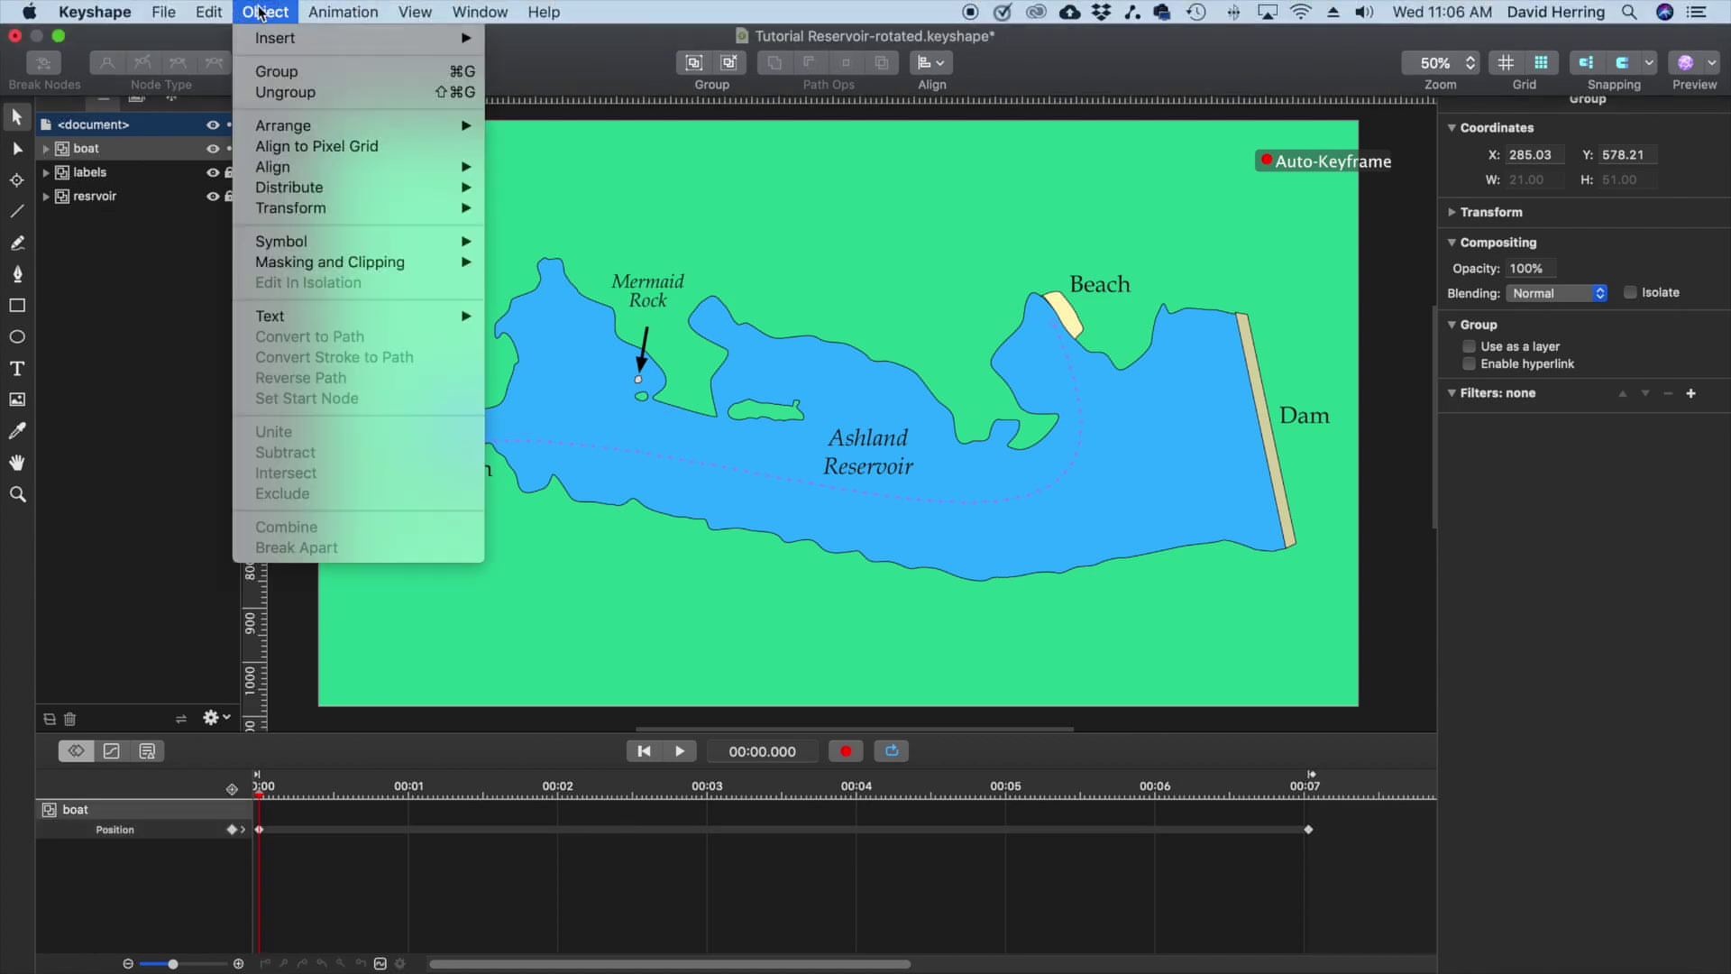
mouse_move(301, 212)
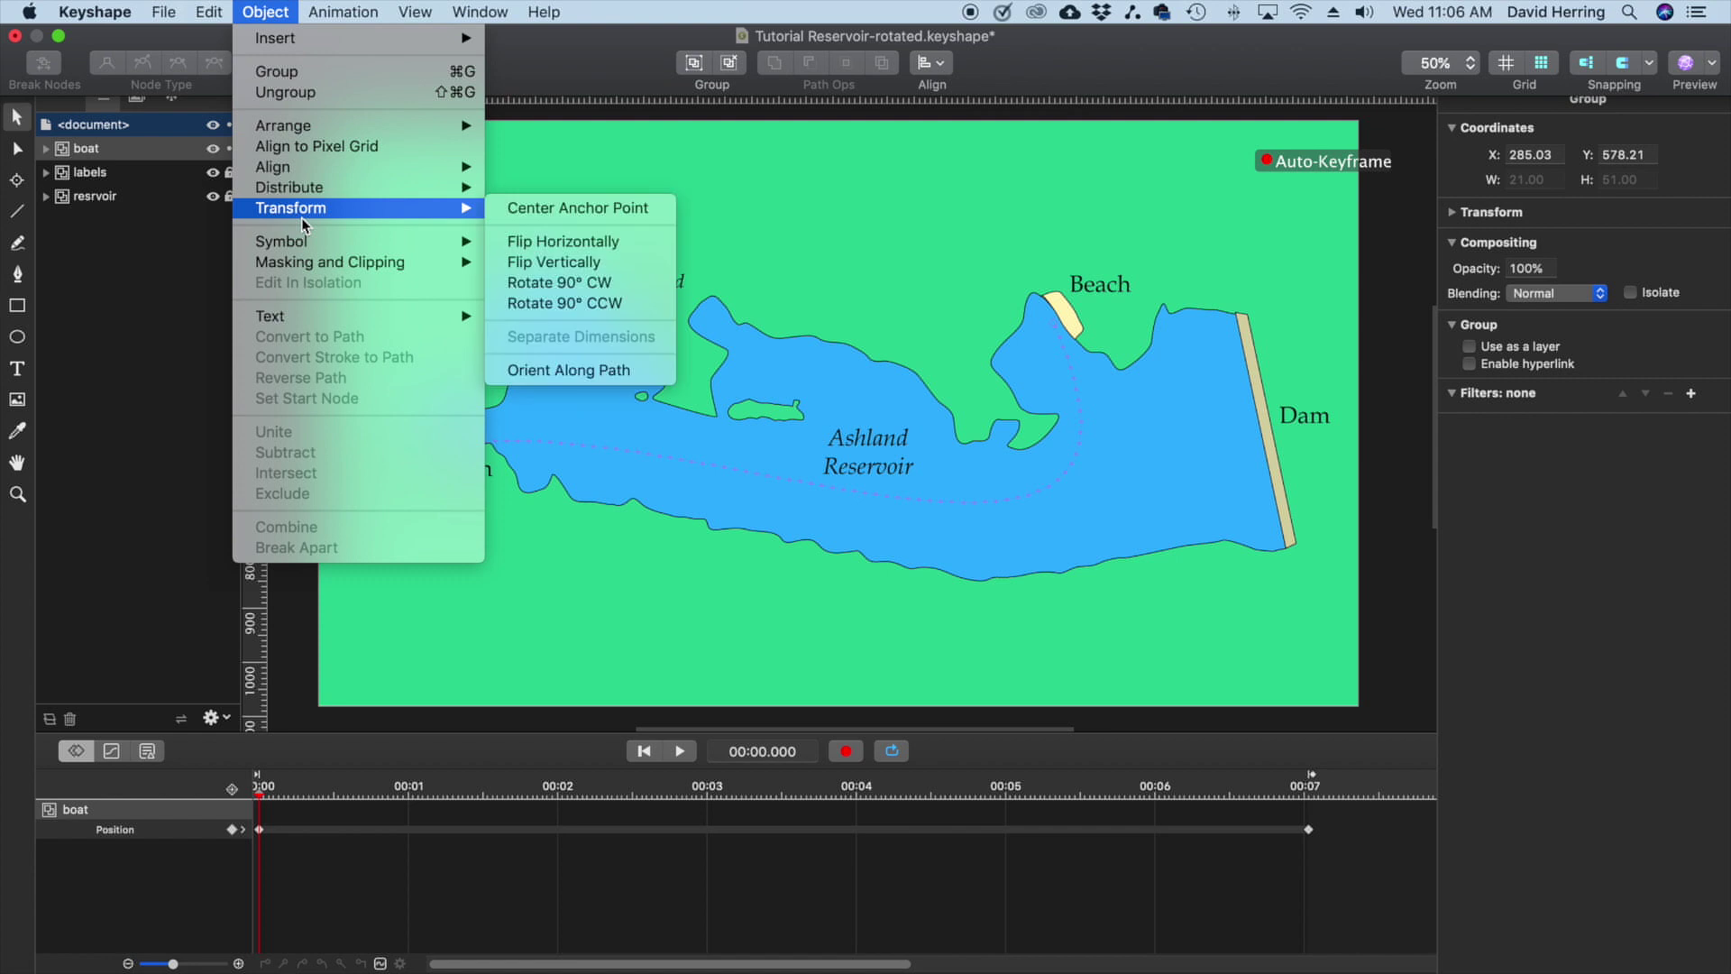
left_click(582, 370)
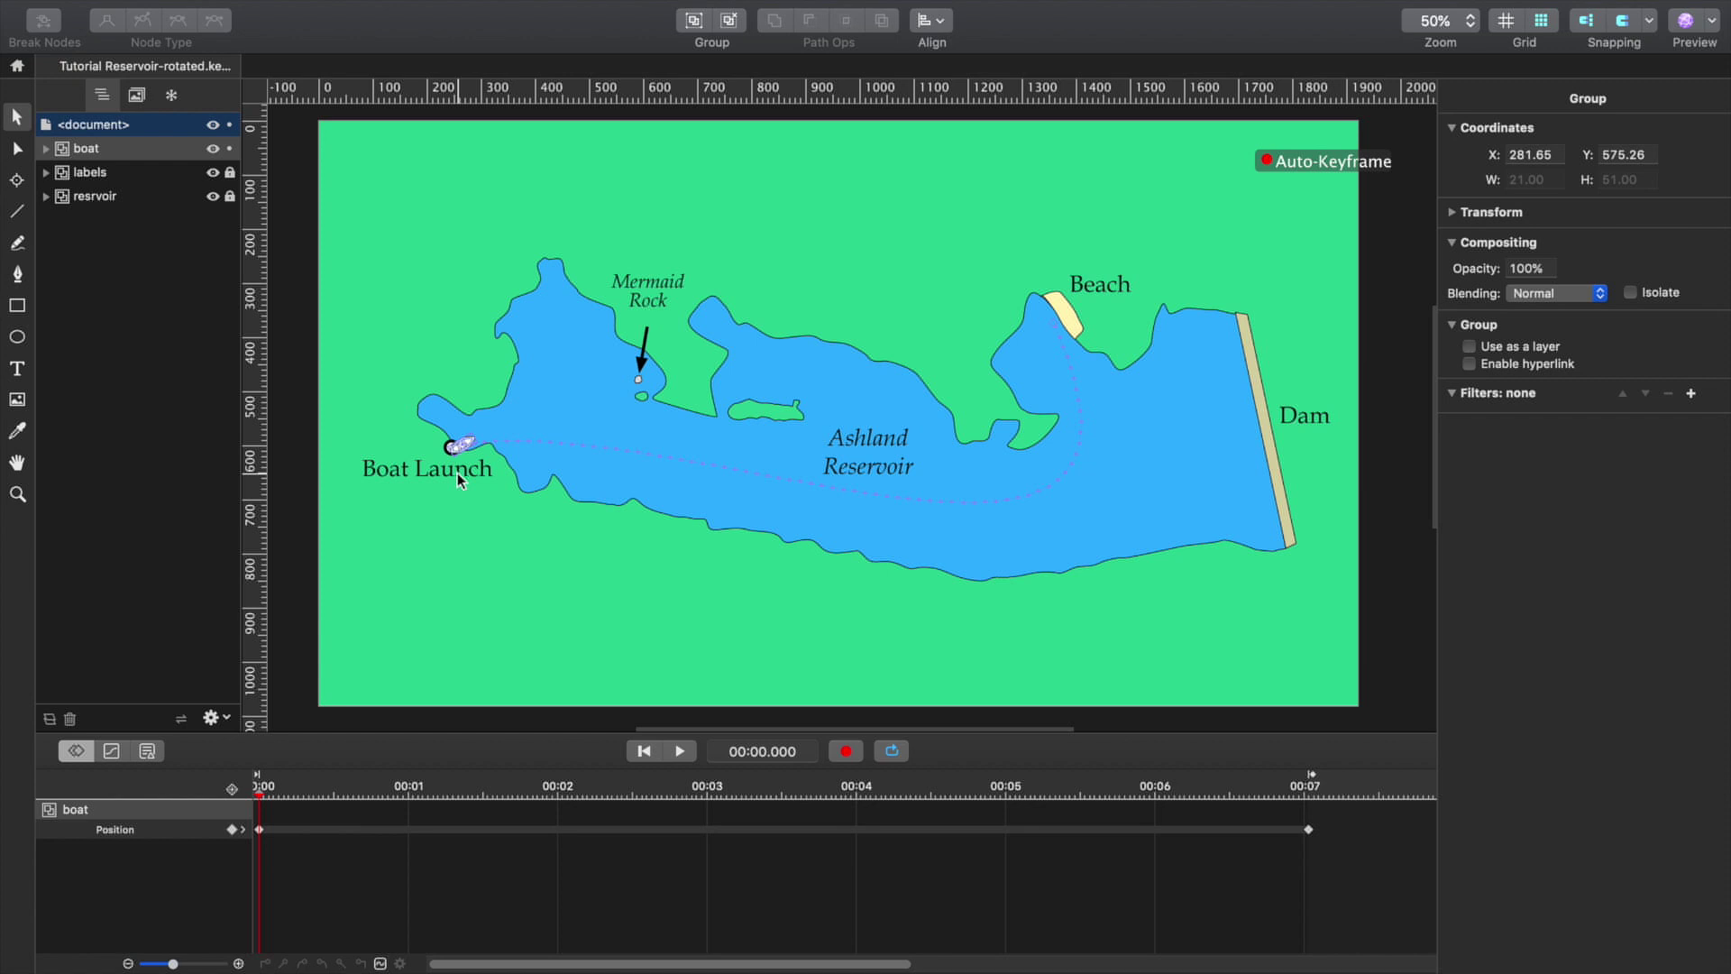
Add rotation keyframes turning the boat along its route at 00:00 and 00:00.900.
key("super+equal")
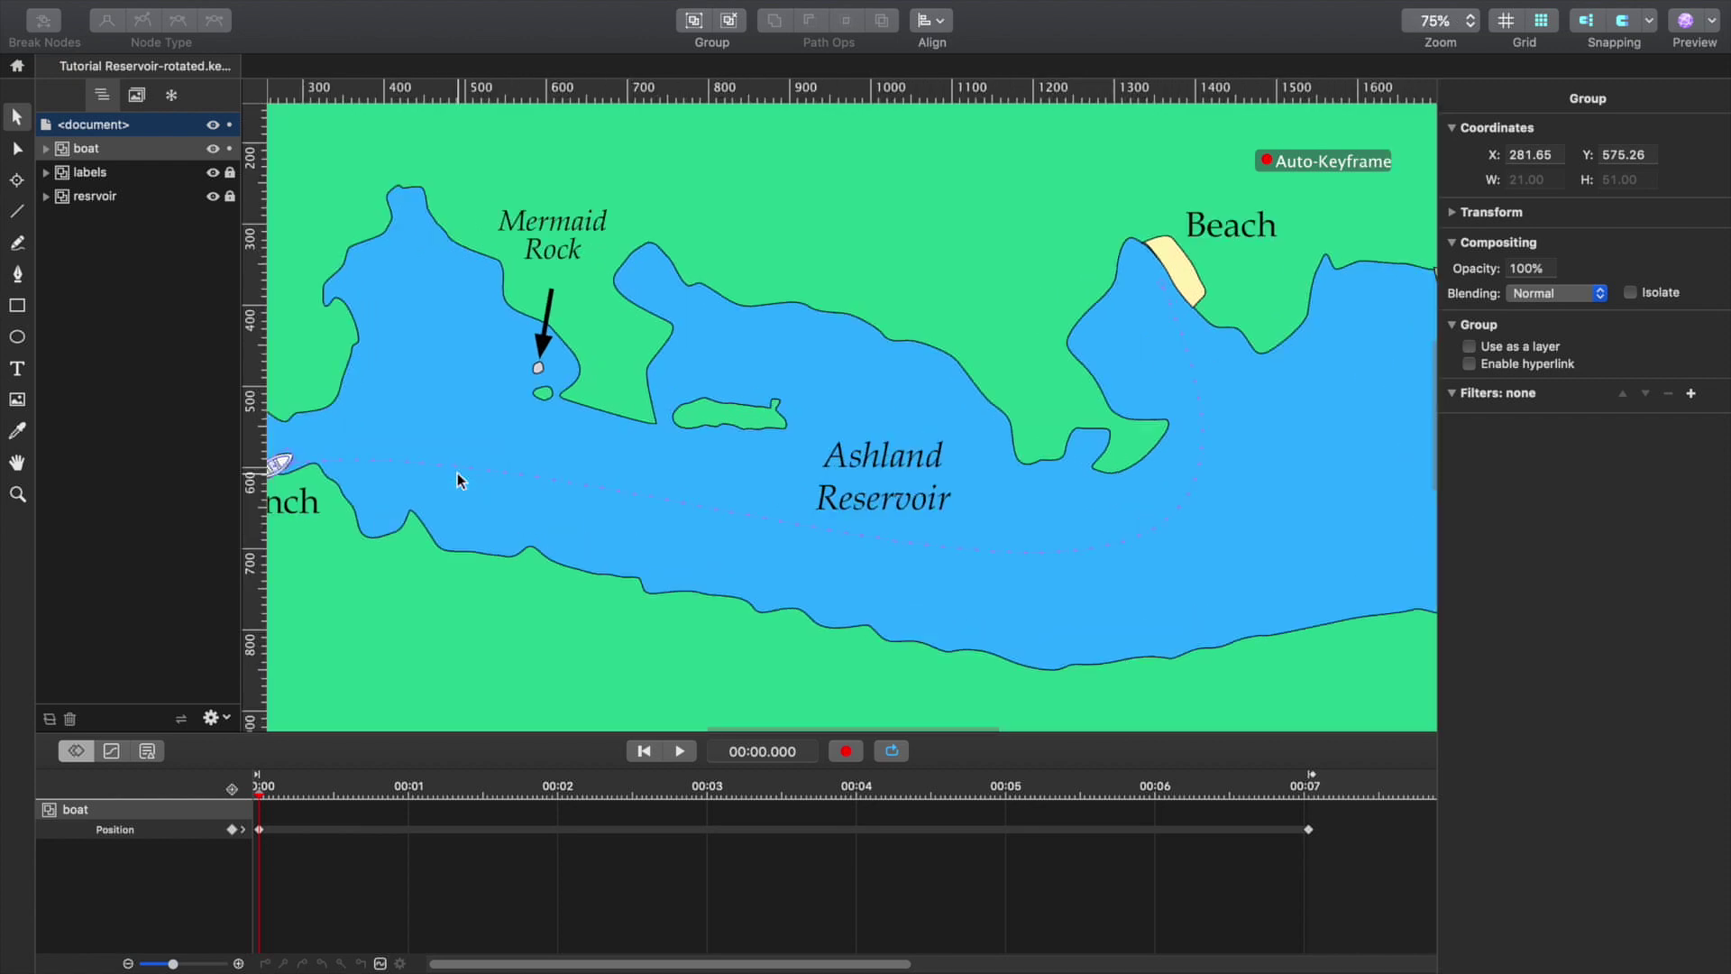
scroll(460, 480, "left", 10)
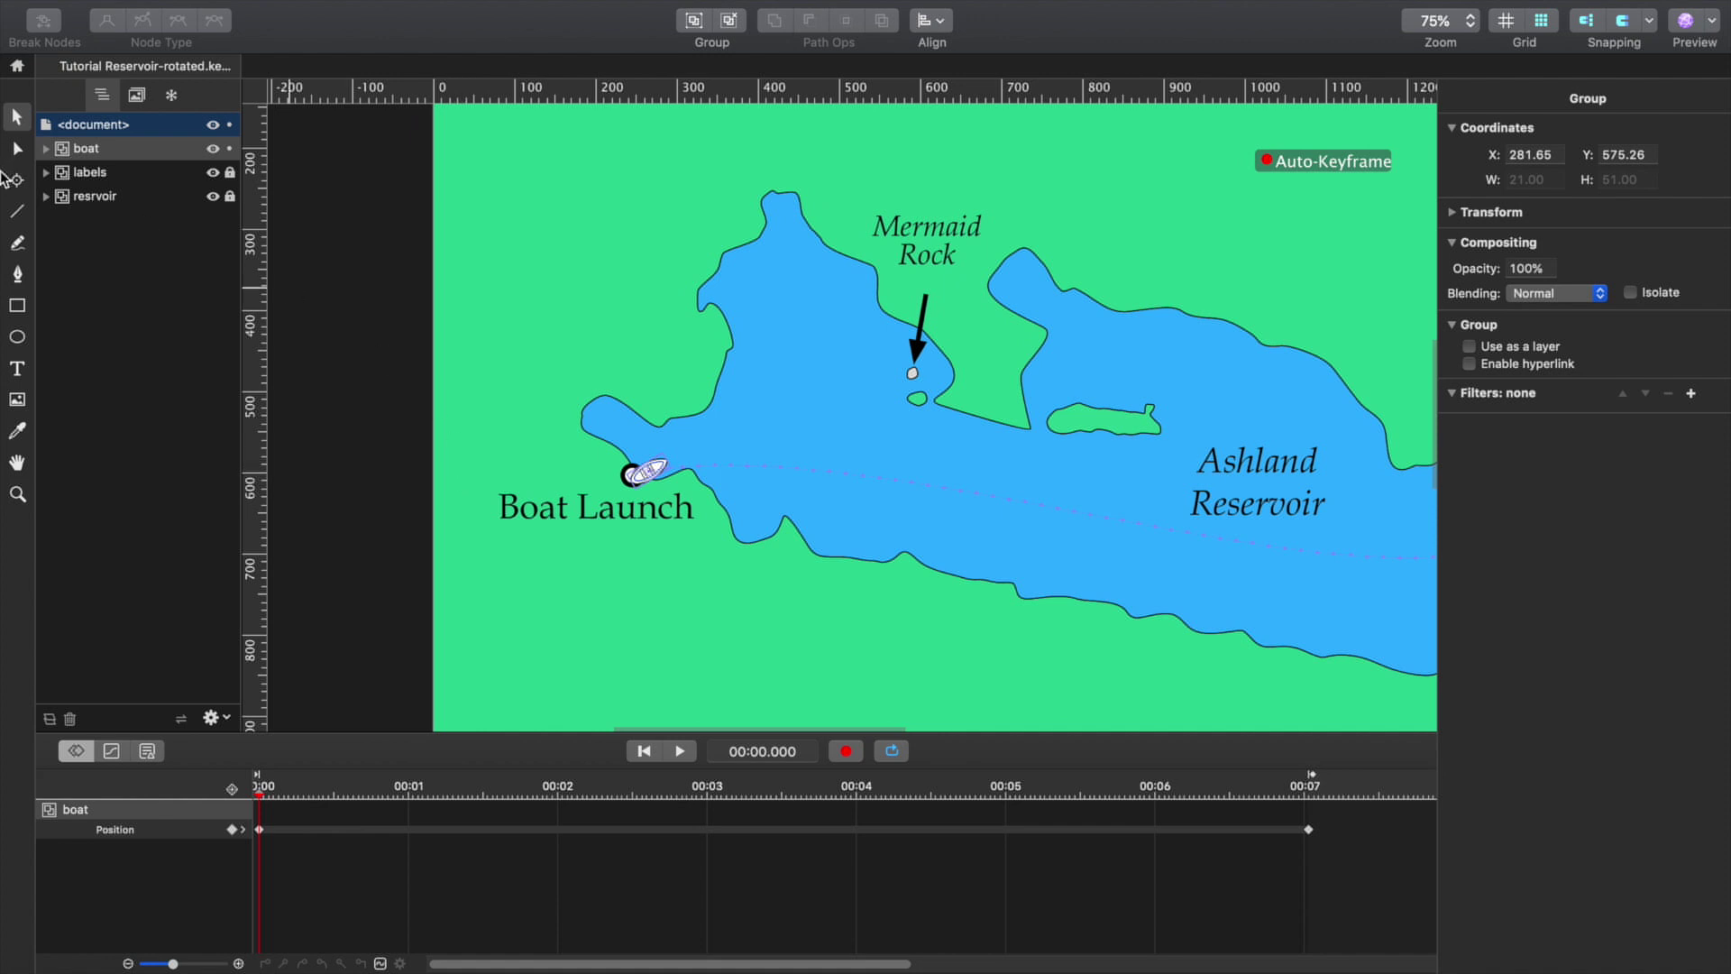
left_click(16, 180)
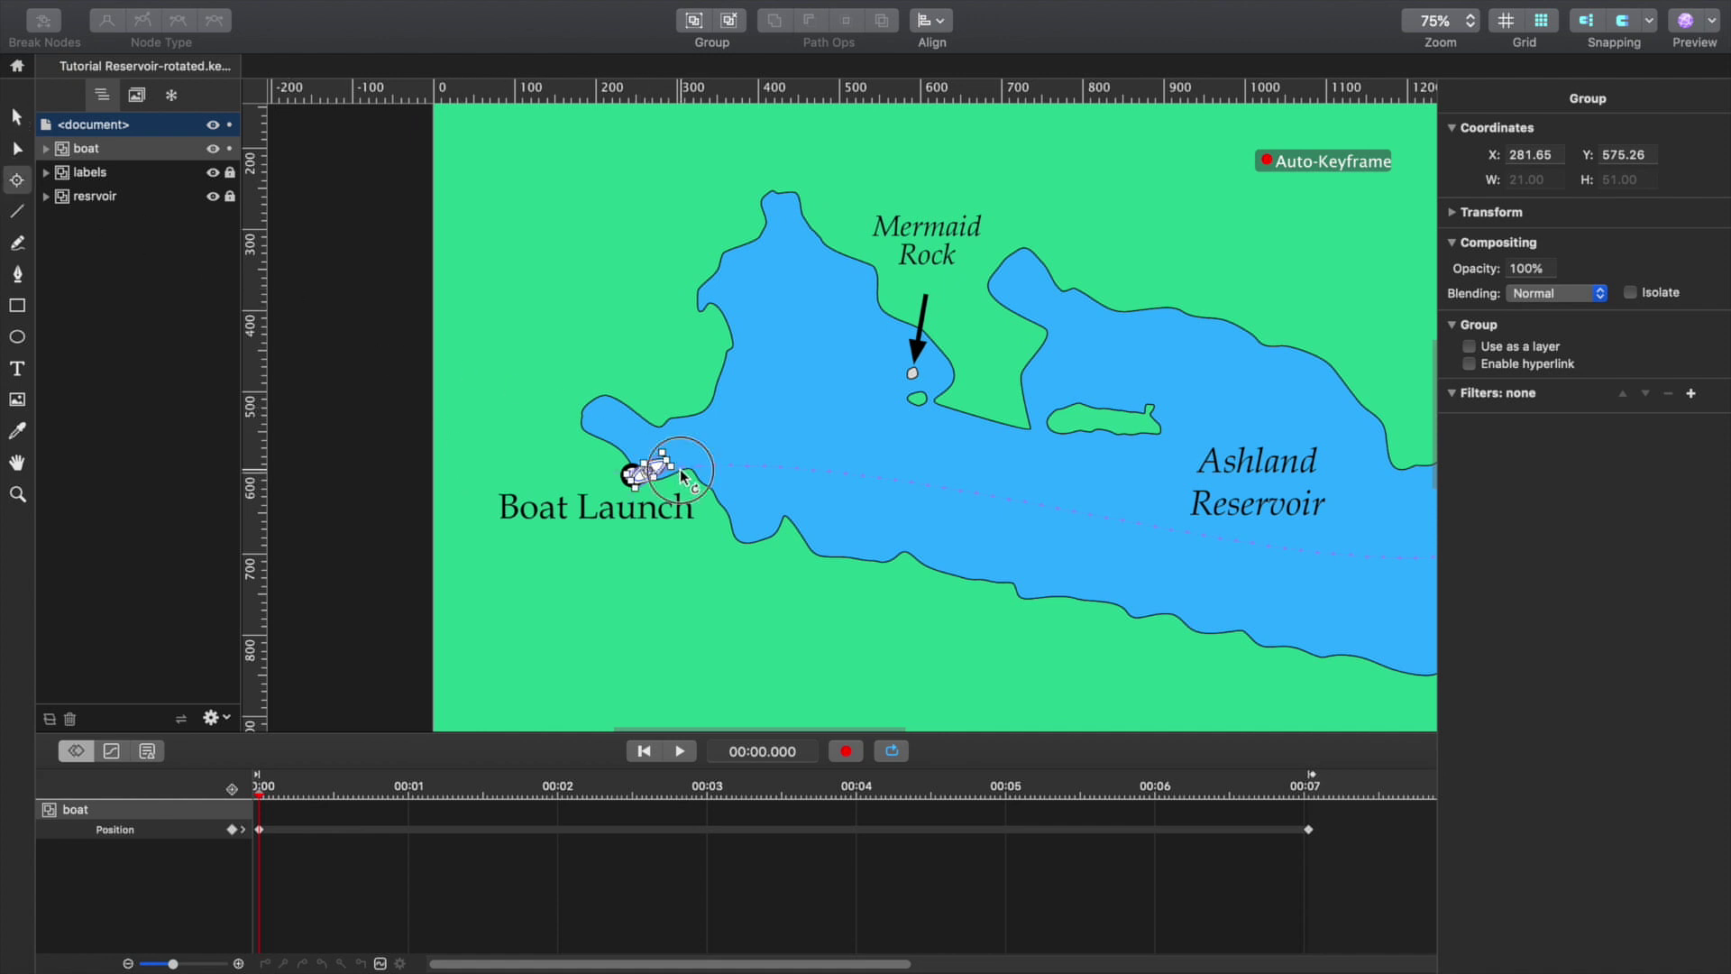
left_click_drag(682, 475, 687, 487)
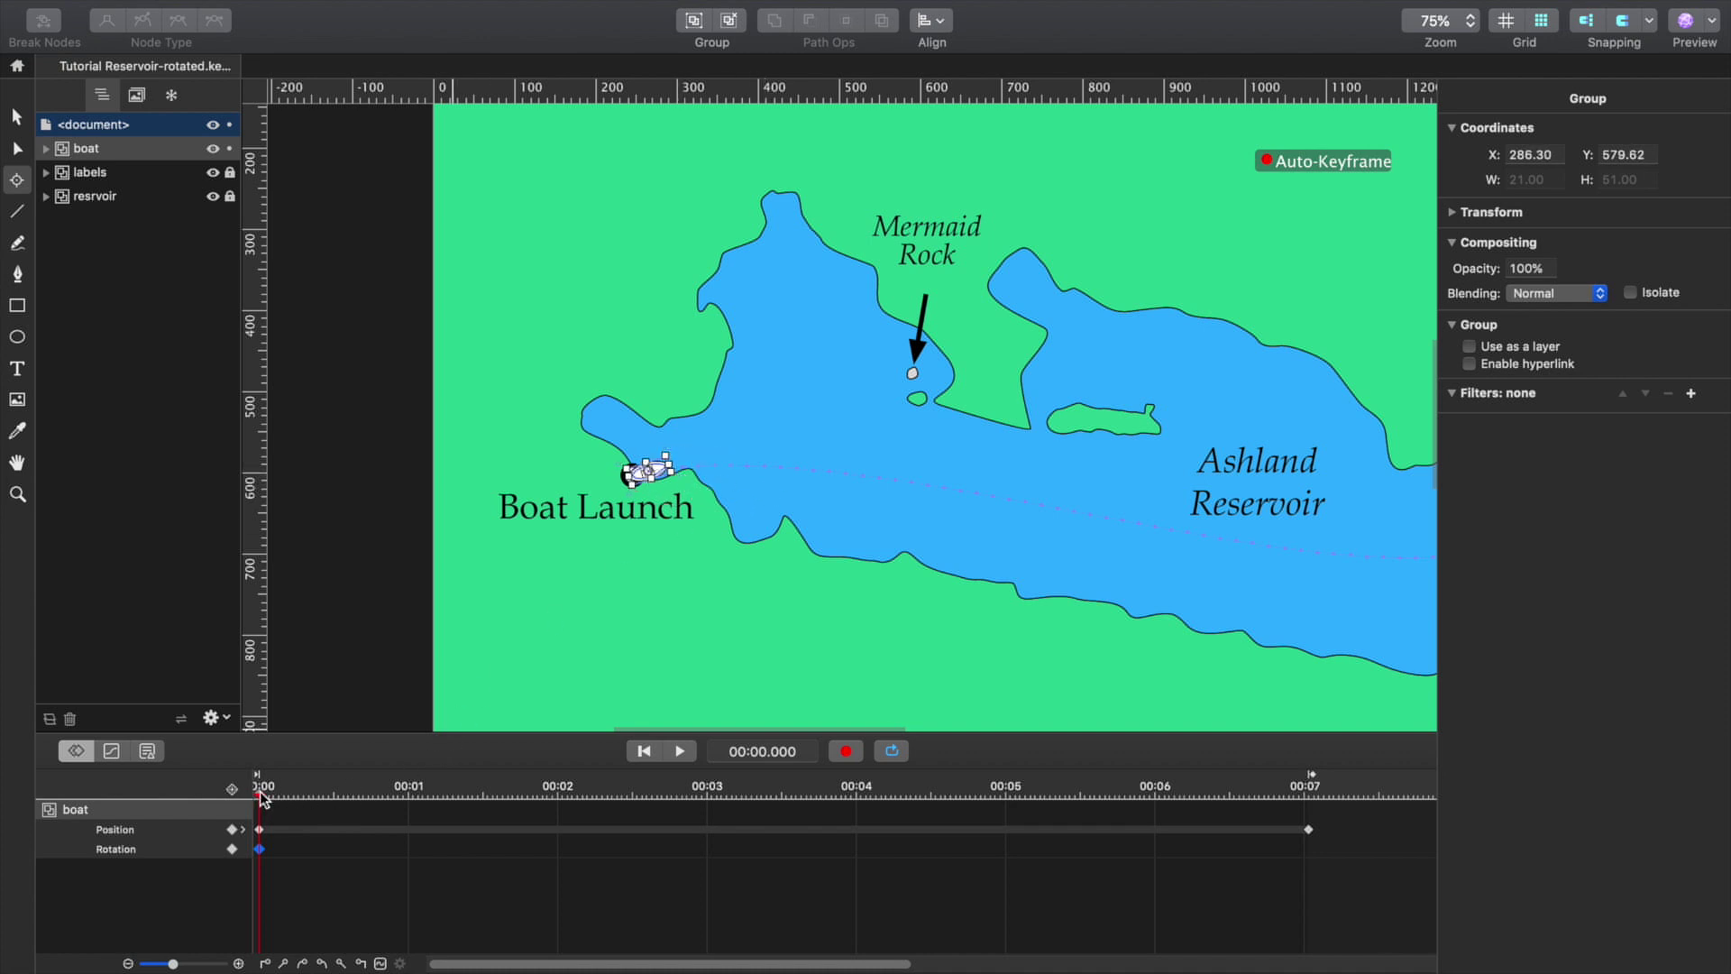
left_click_drag(262, 798, 393, 799)
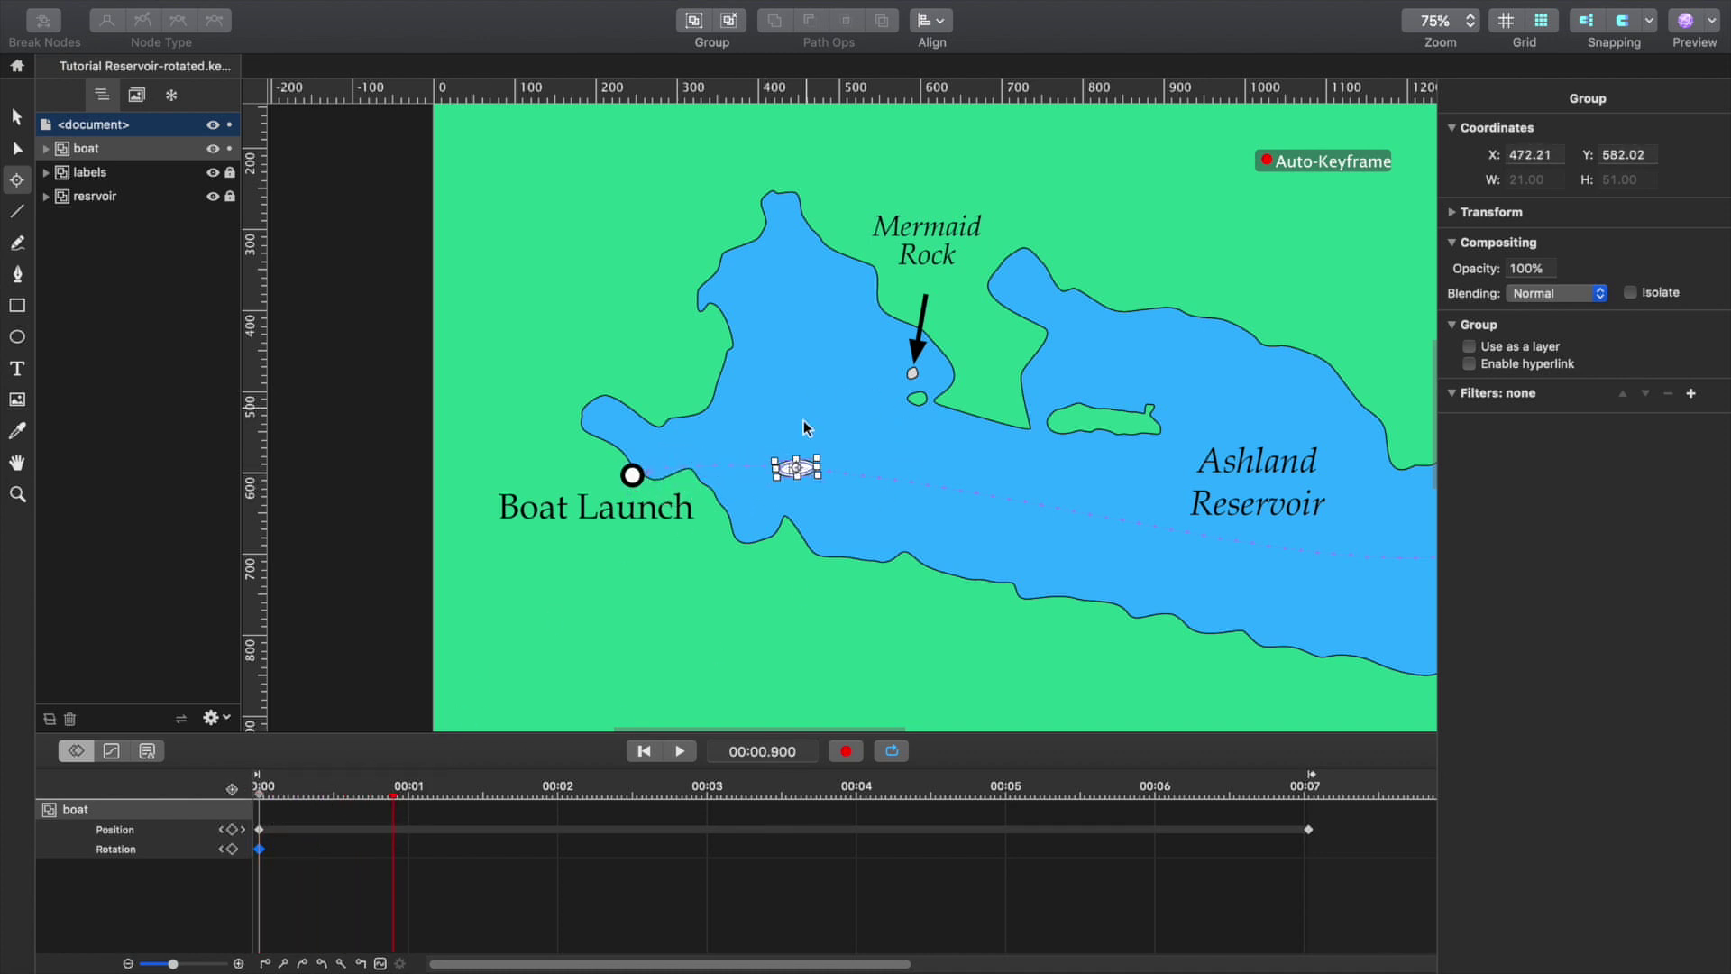
left_click_drag(824, 463, 825, 463)
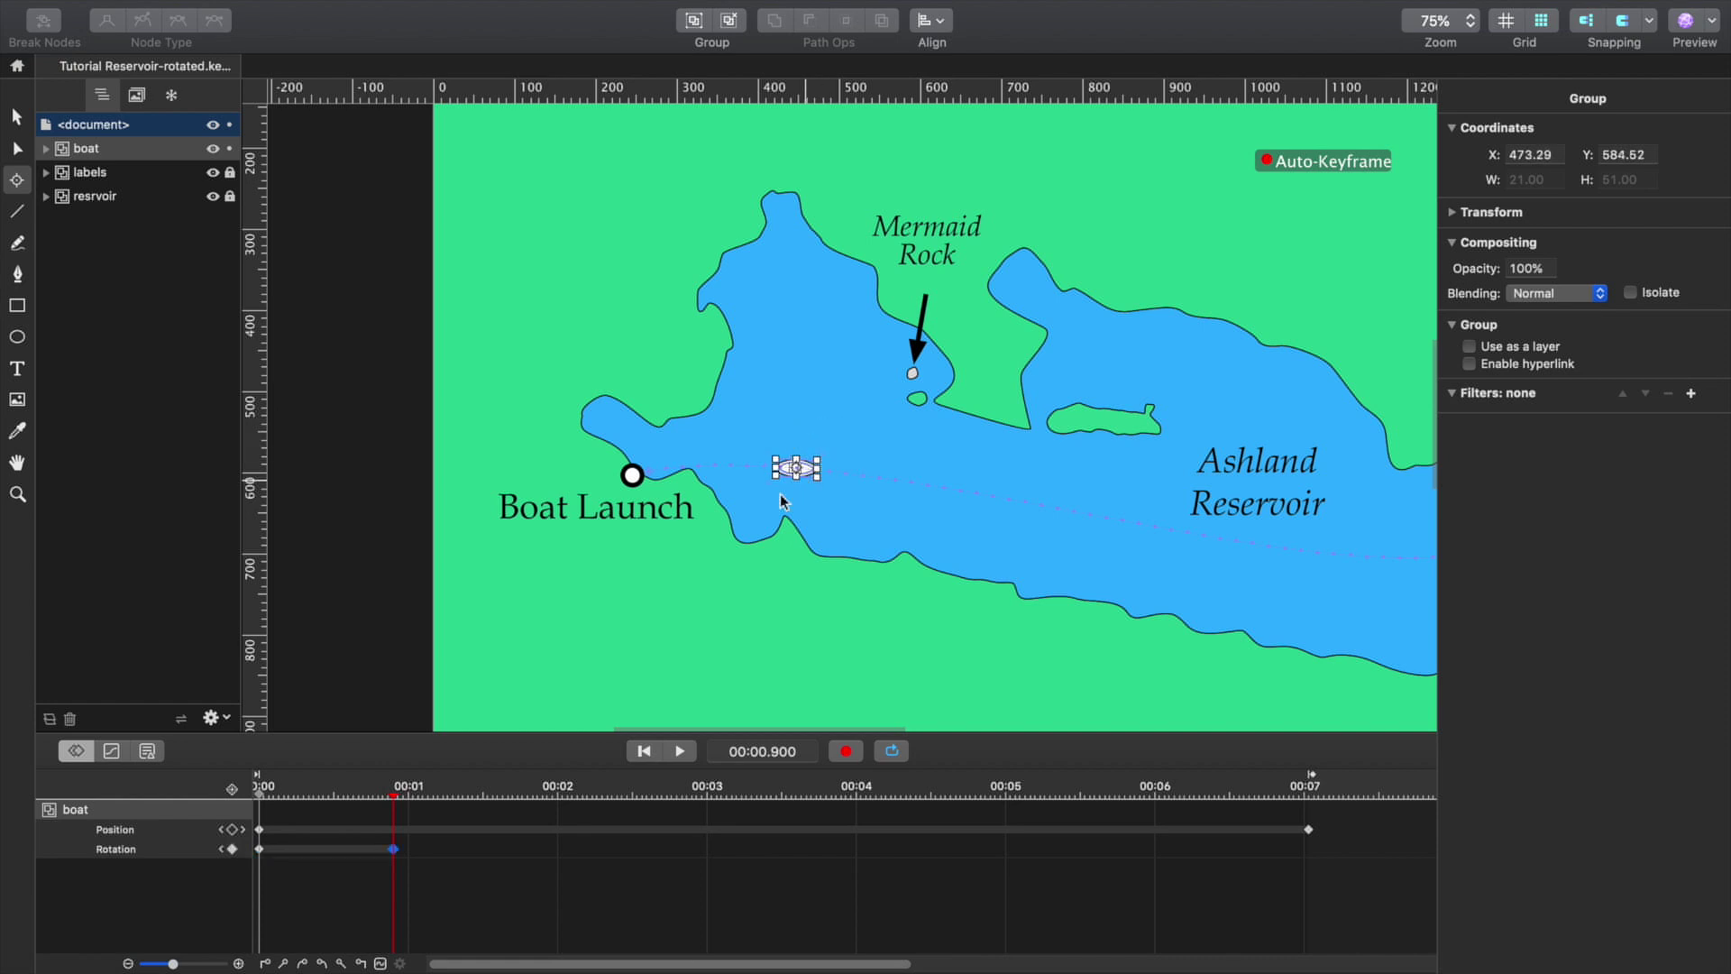
left_click(648, 750)
key("super+minus")
Preview the boat animation, undo the 0.9-second rotation keyframe, then rewind and reselect the boat.
left_click(139, 929)
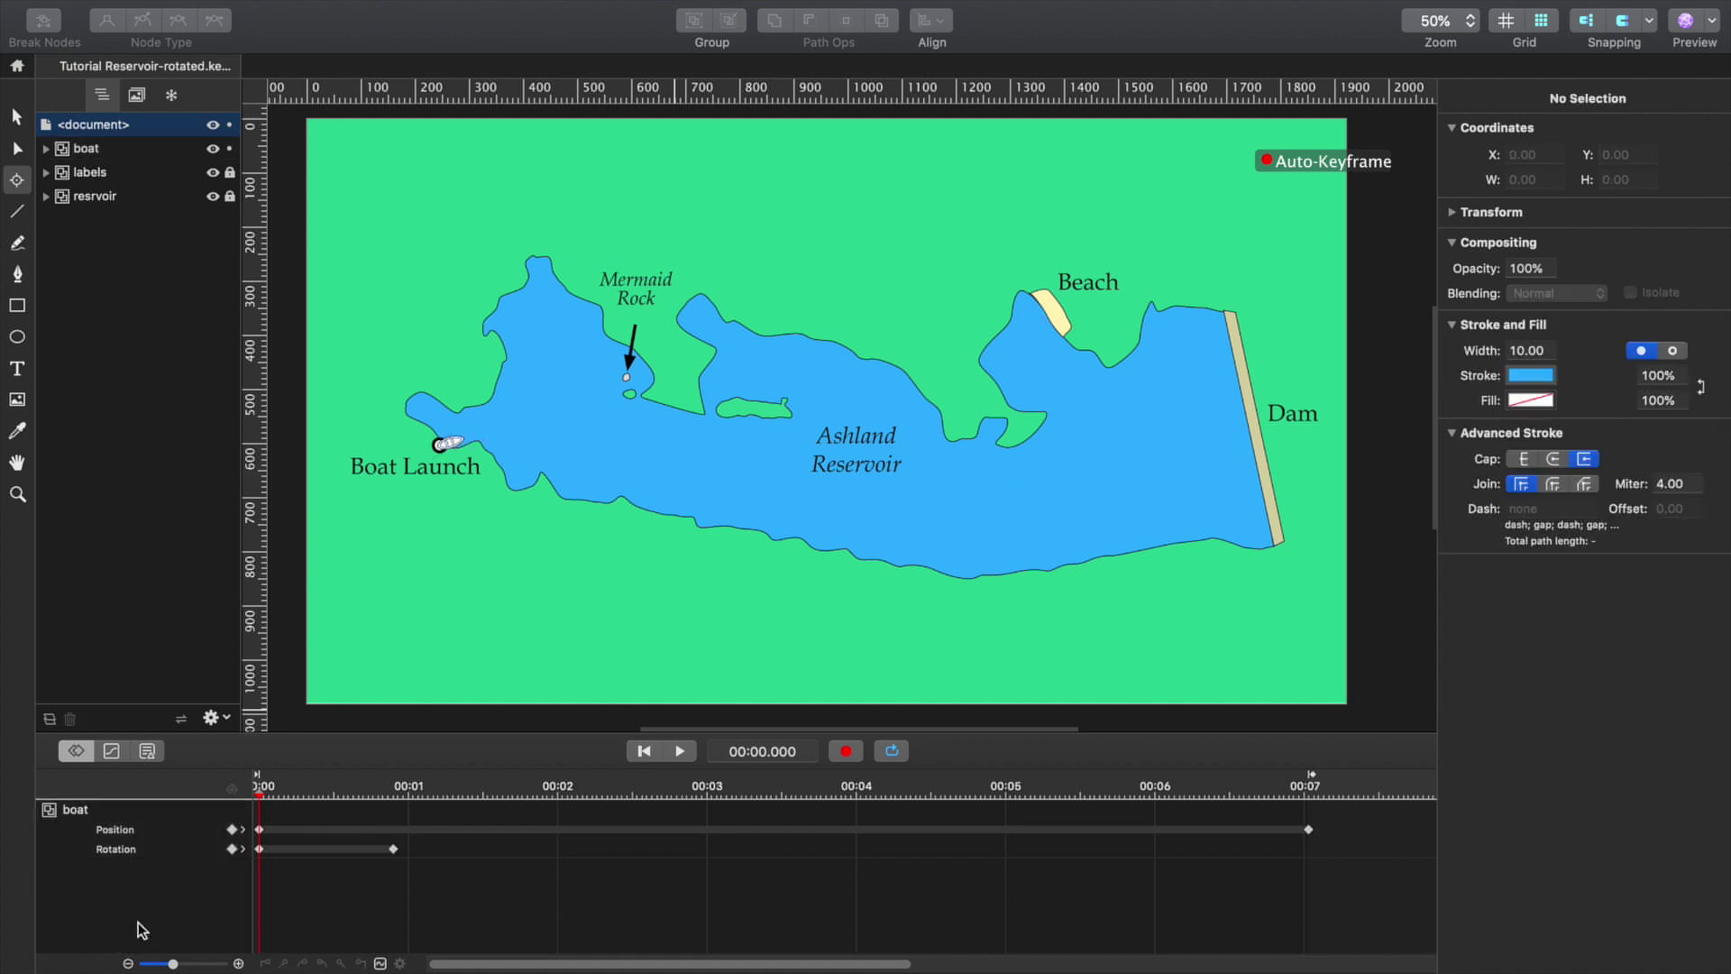
left_click(681, 754)
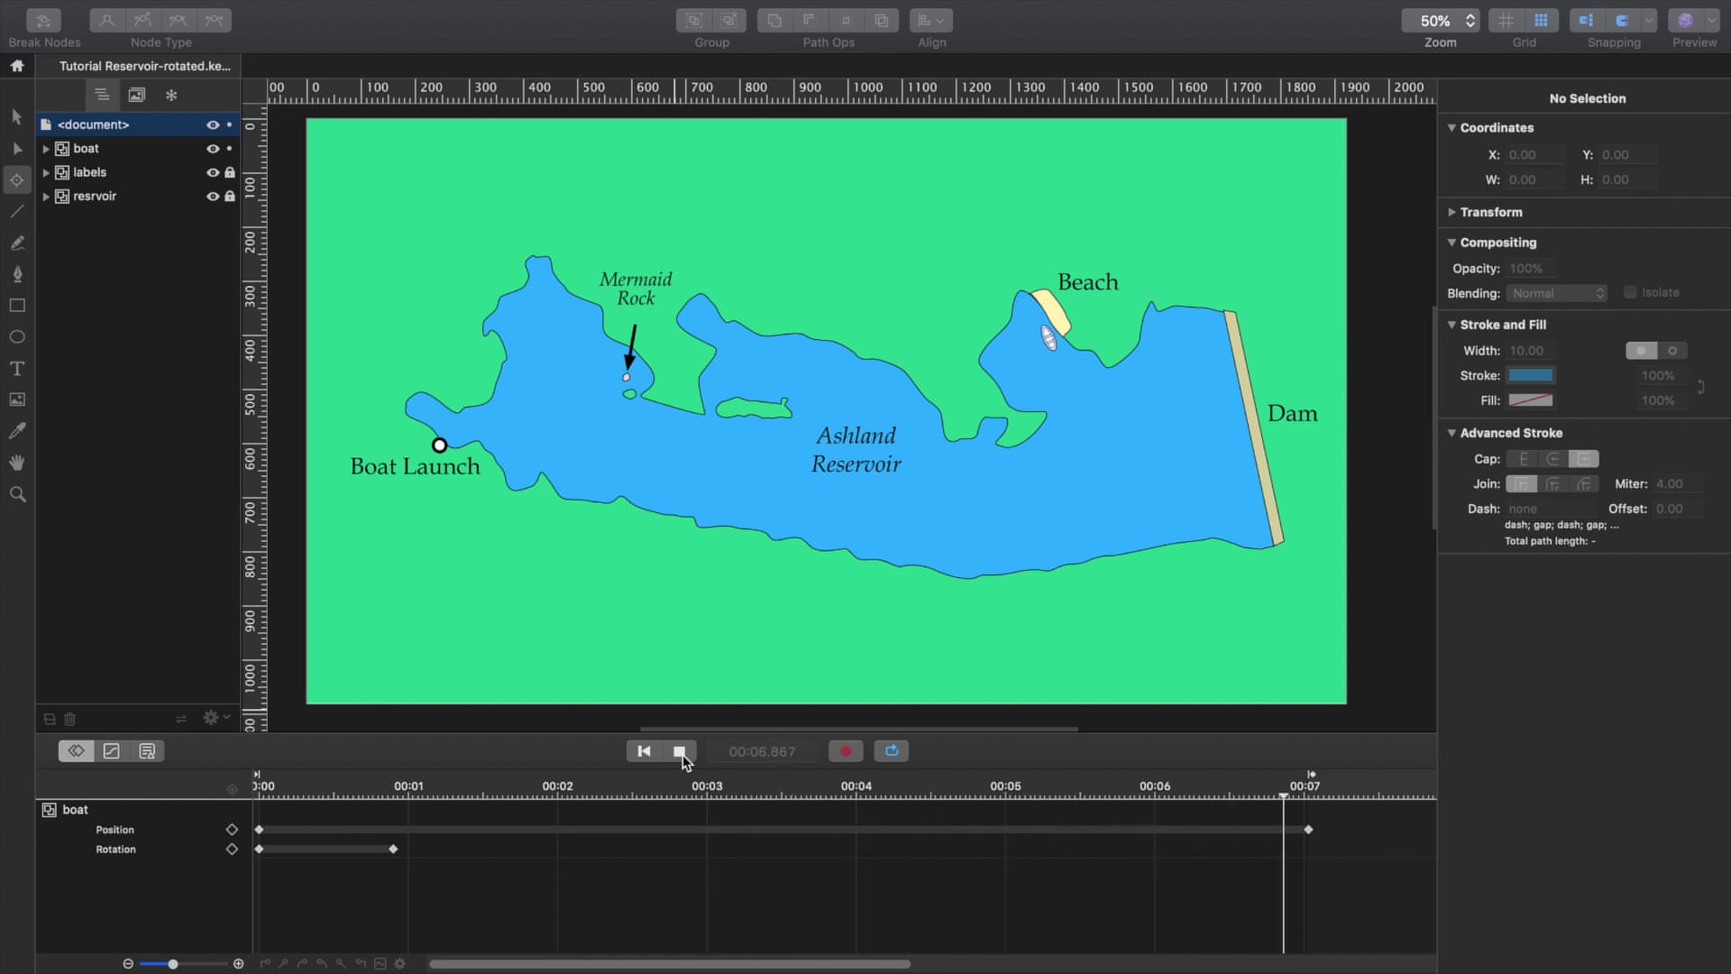
key("super+z")
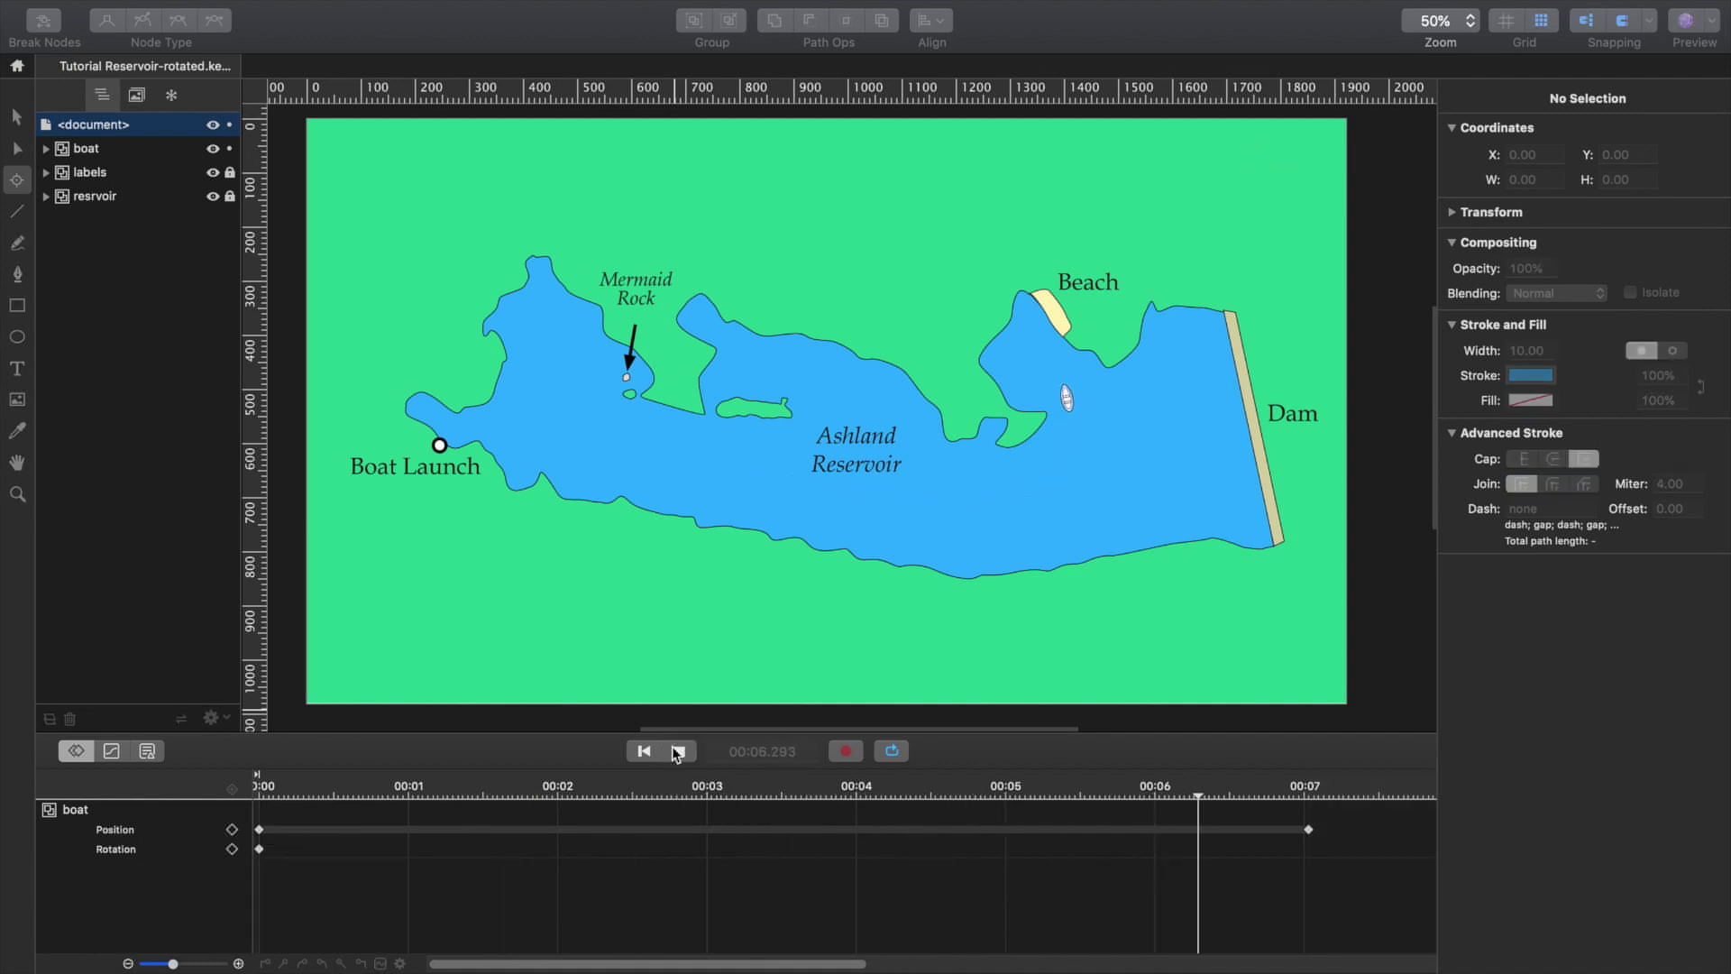
left_click(677, 752)
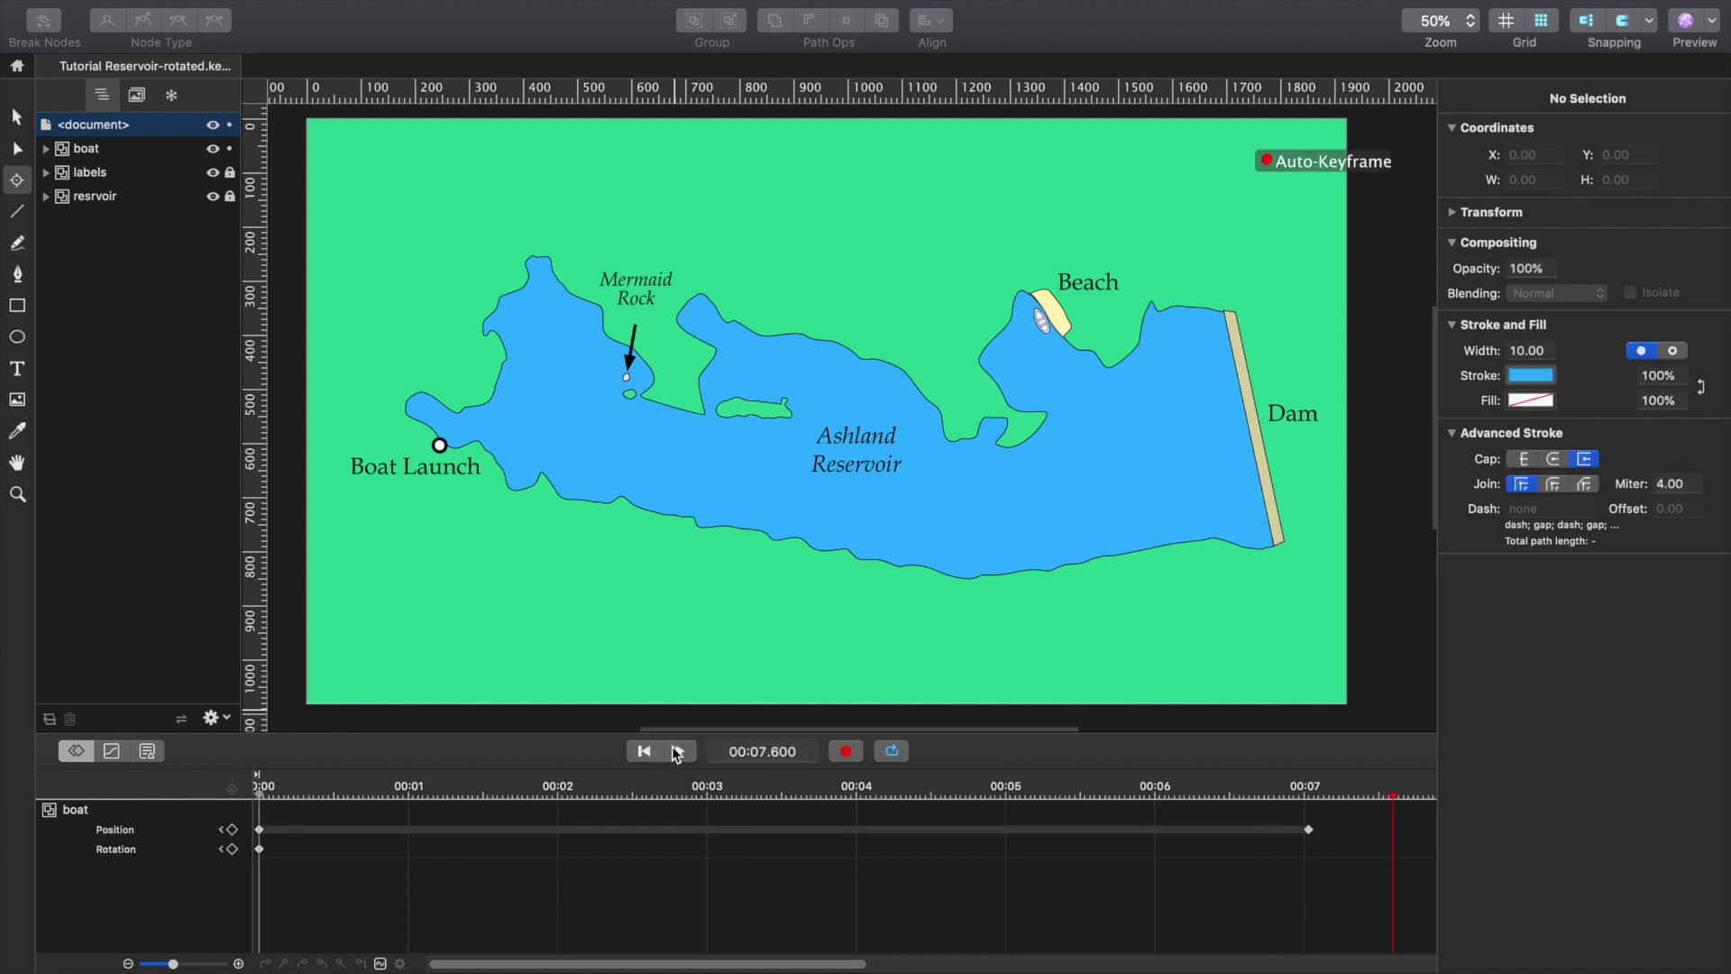
left_click(651, 752)
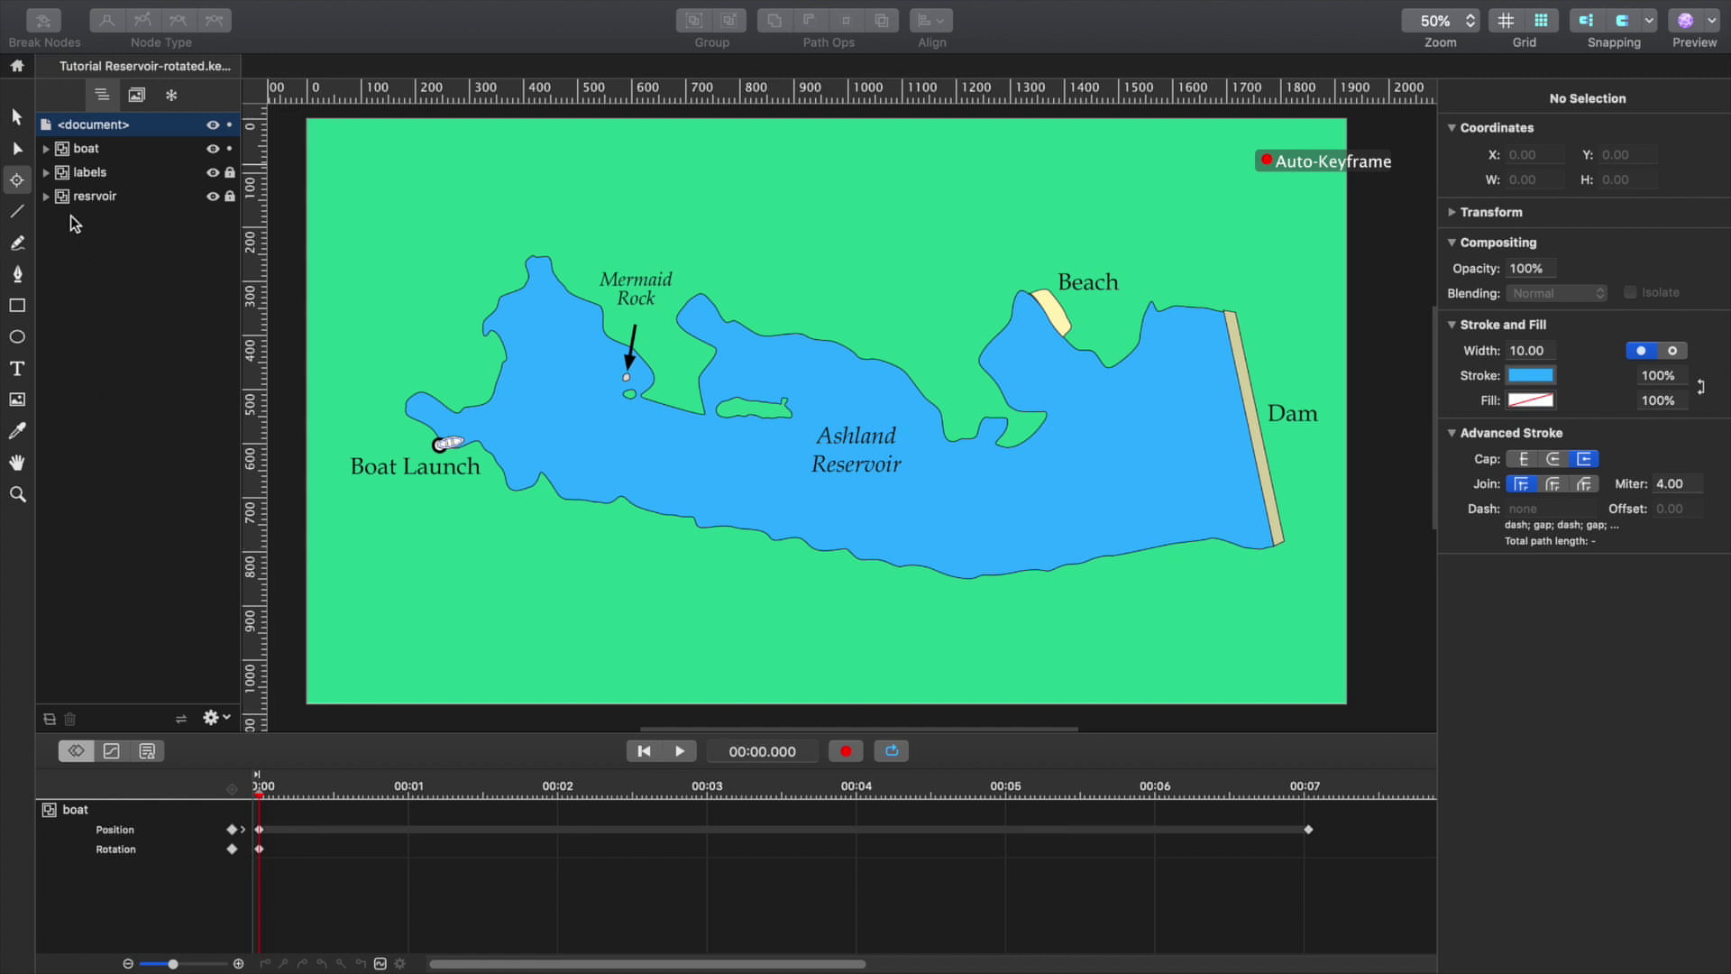
left_click(451, 442)
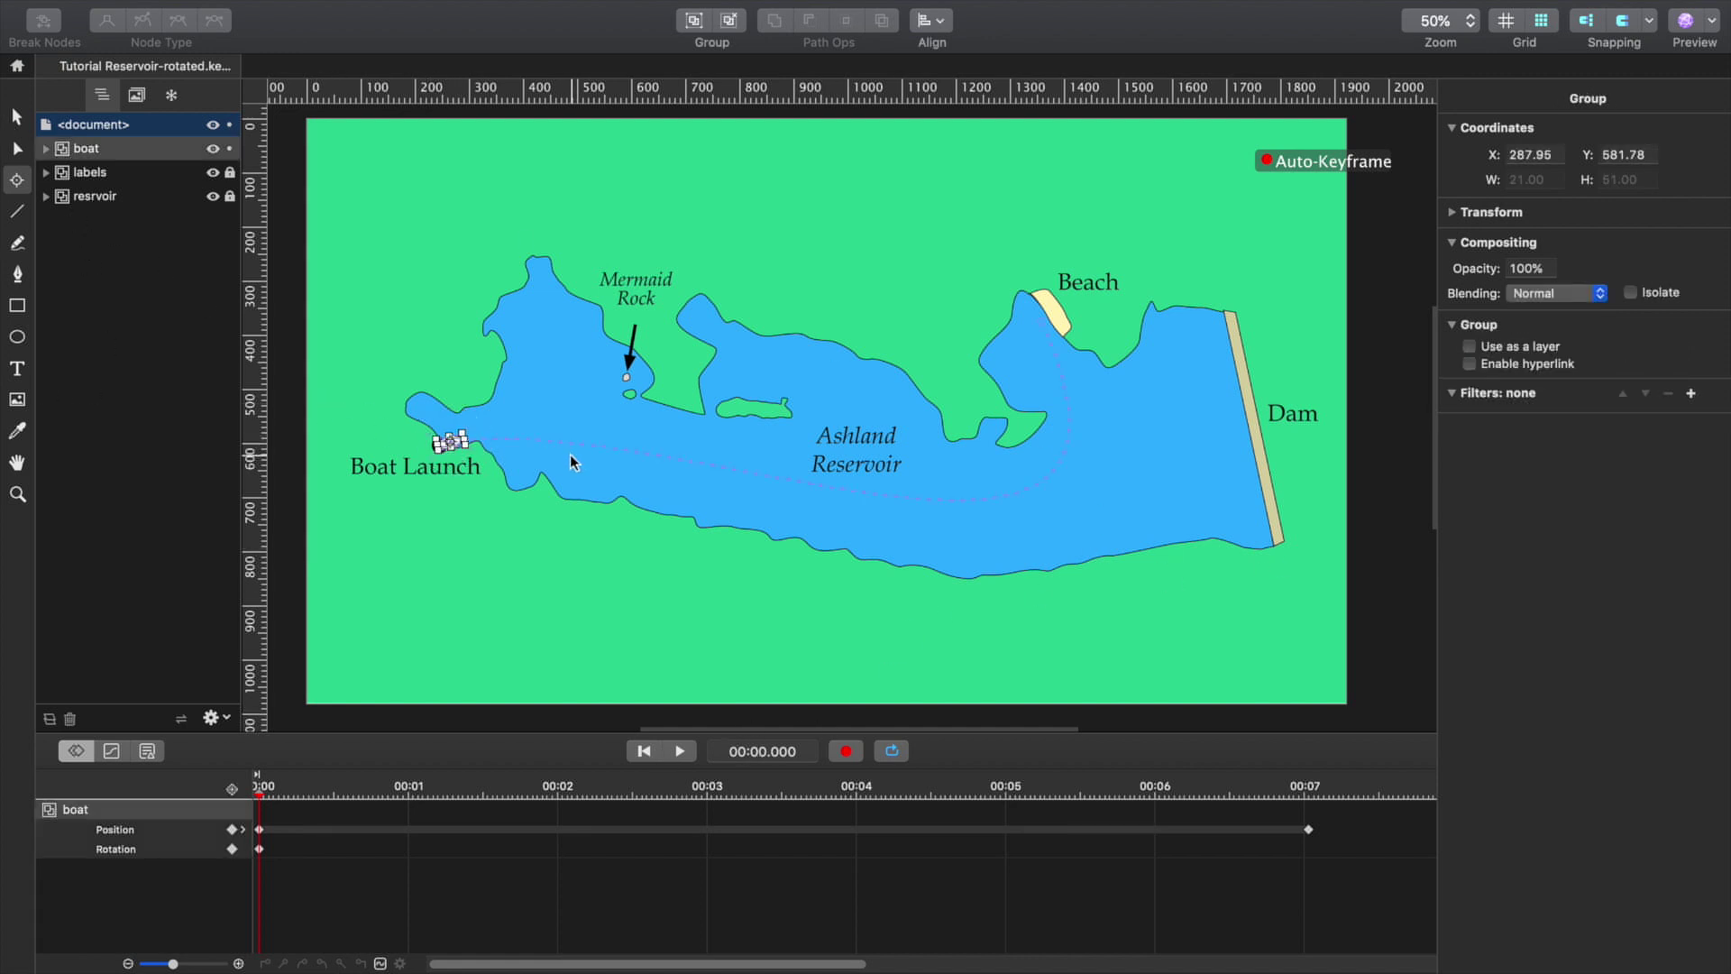
Add a Drop Shadow filter to the boat group (5.0 X, 5.0 Y offset, 2.0 radius).
left_click(1692, 395)
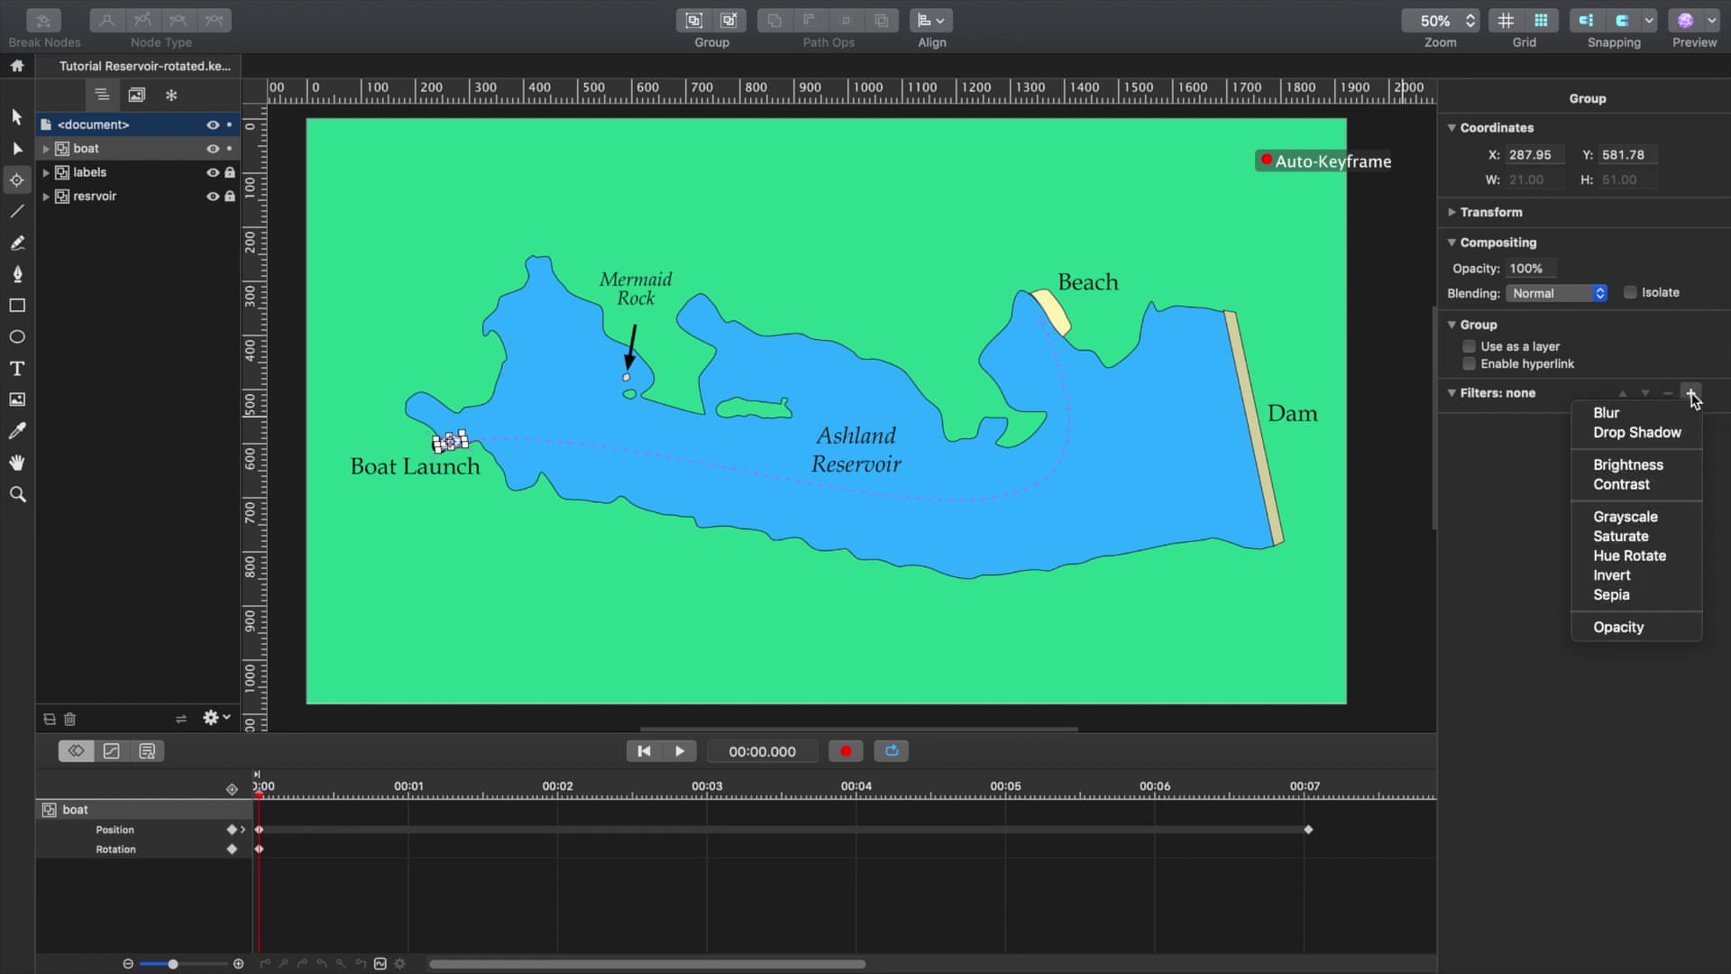
left_click(1654, 433)
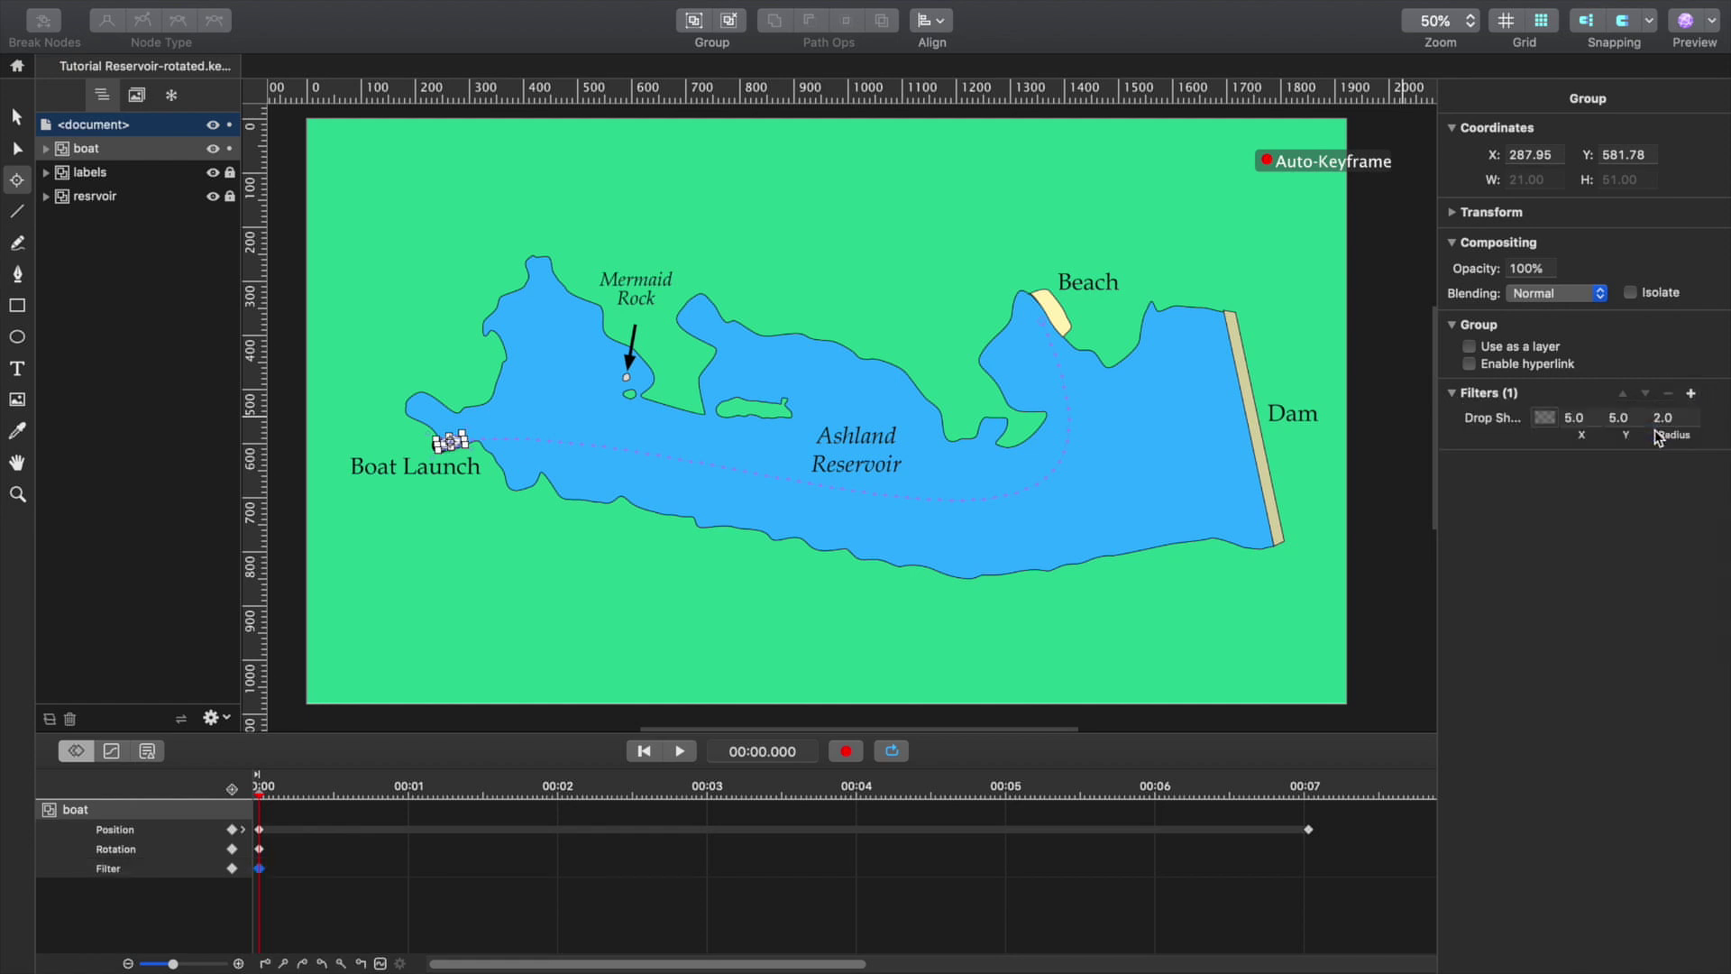